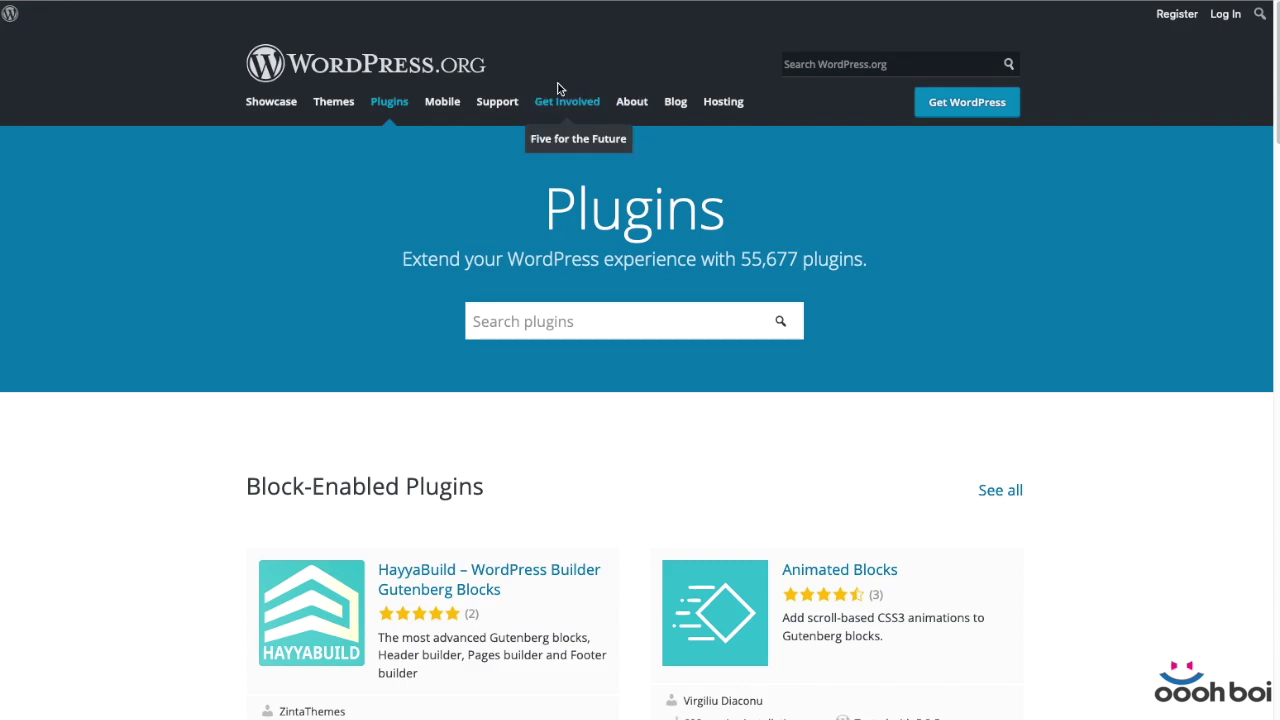
Search the plugin directory for 'ooohboi' and open the OoohBoi Steroids for Elementor page
left_click(566, 328)
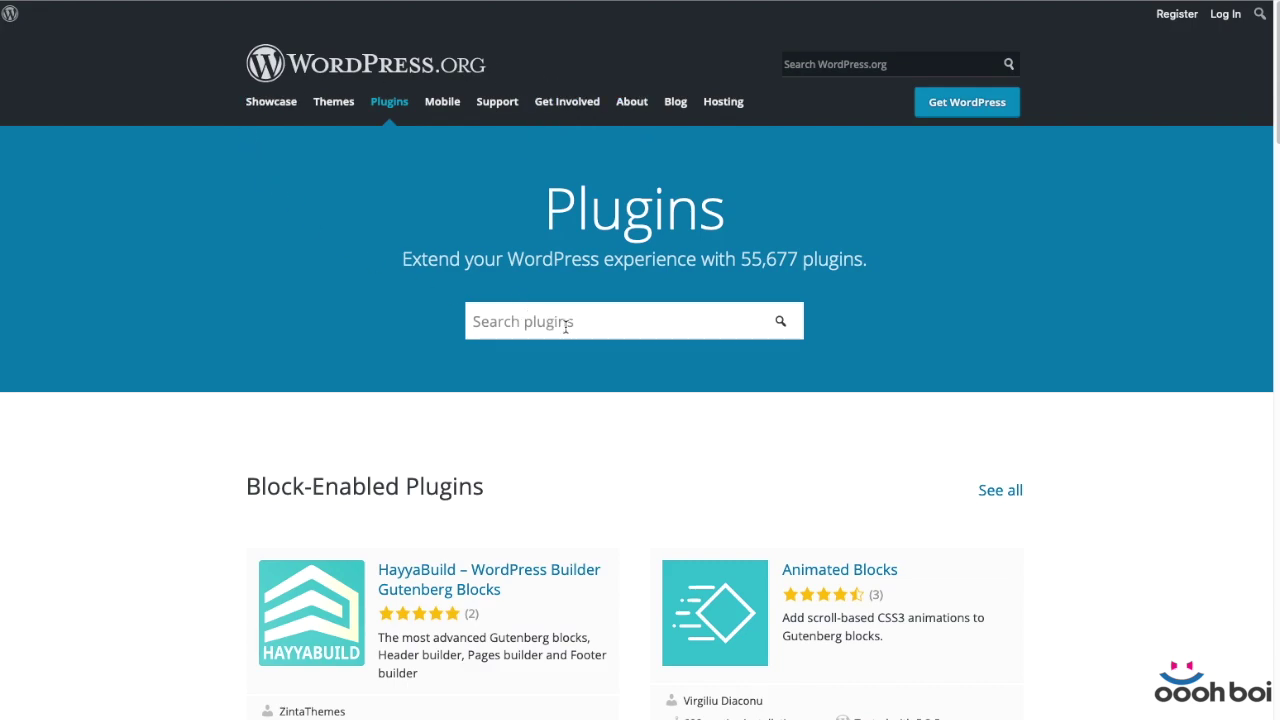
type("ooo")
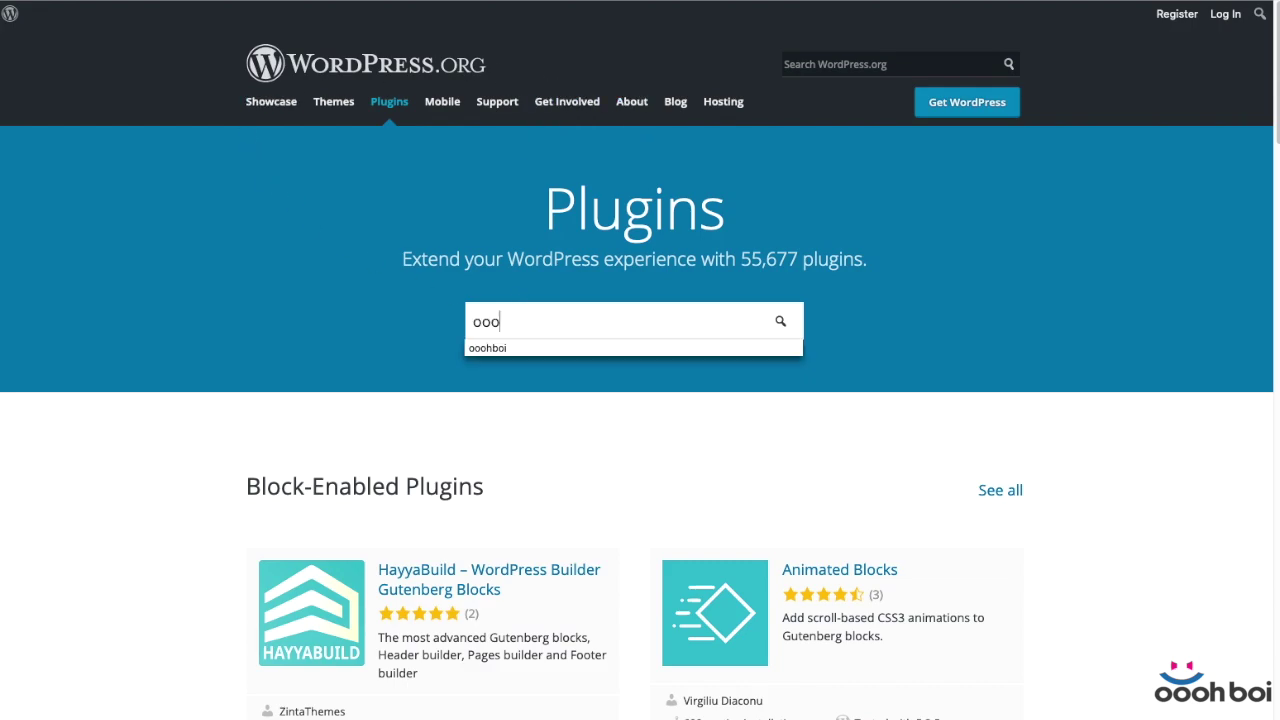
left_click(521, 347)
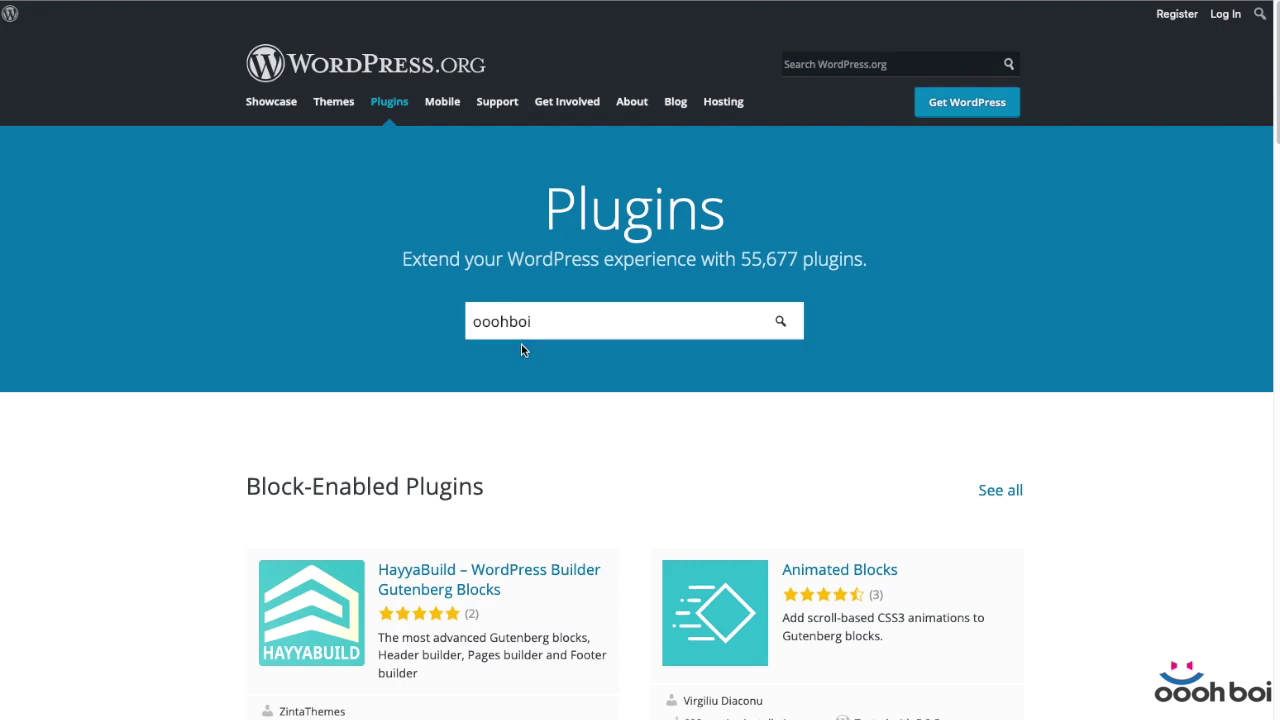
key("Return")
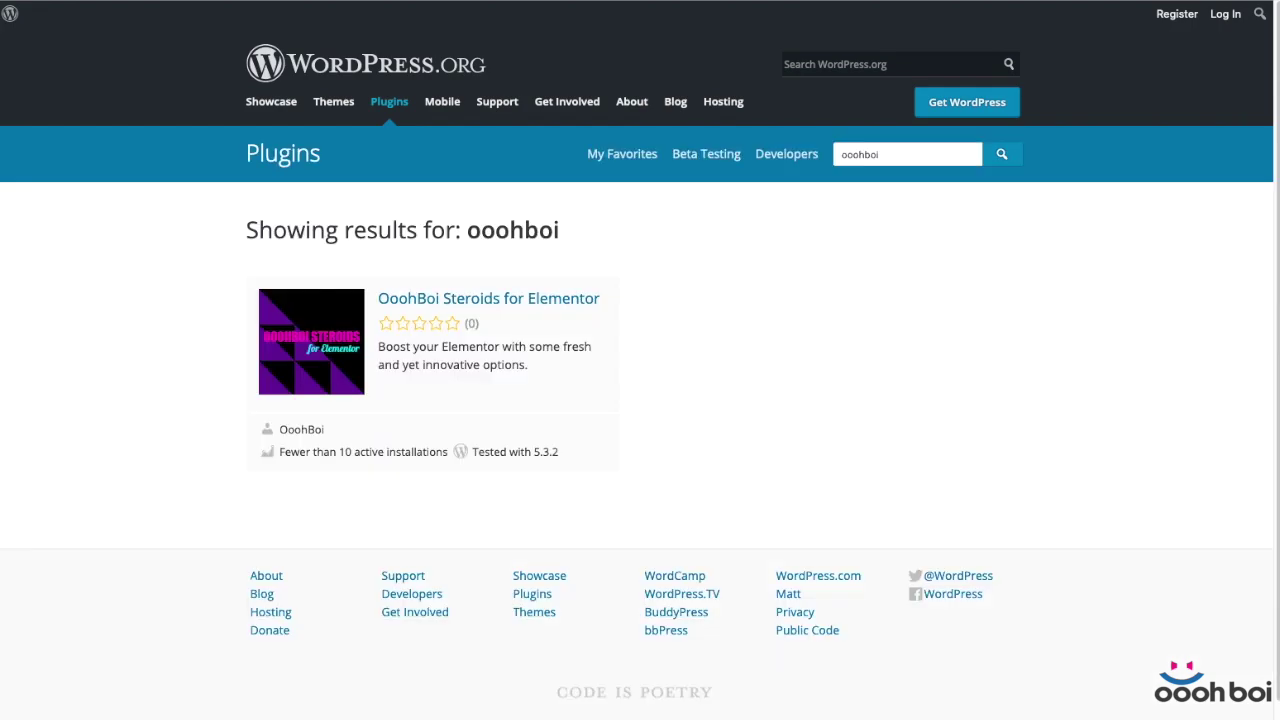
left_click(521, 309)
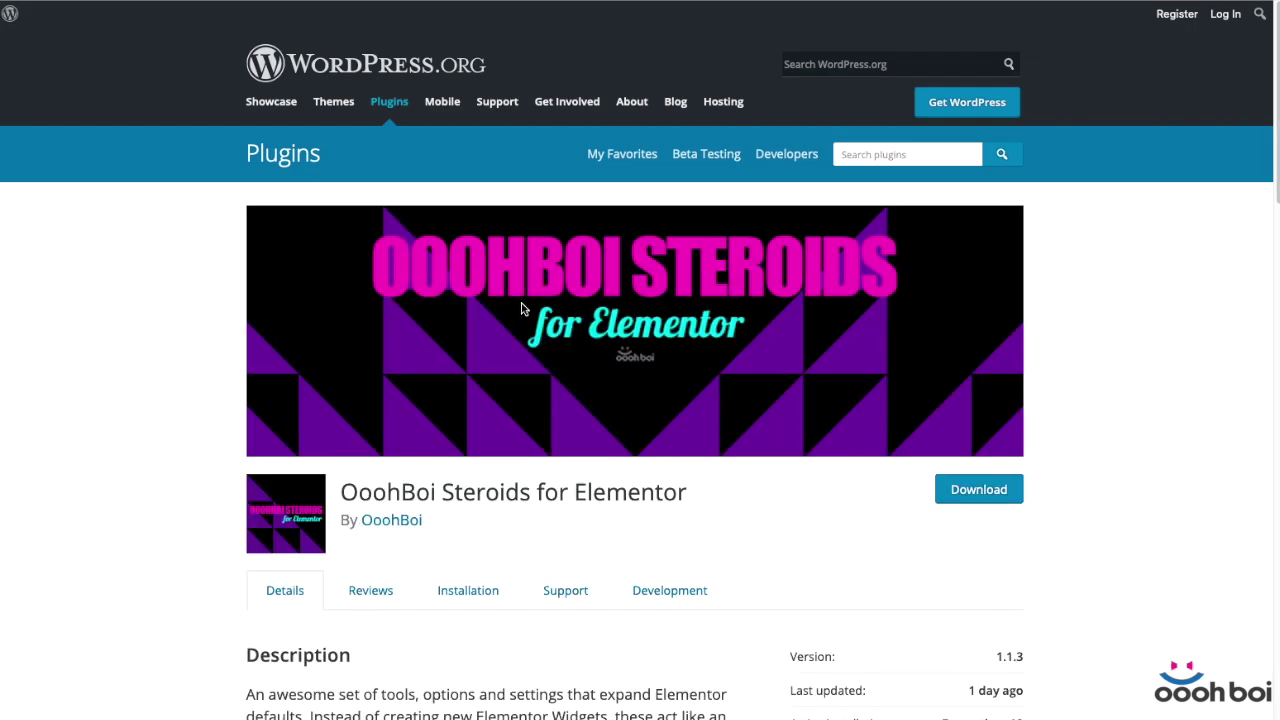
scroll(963, 372, "down", 5)
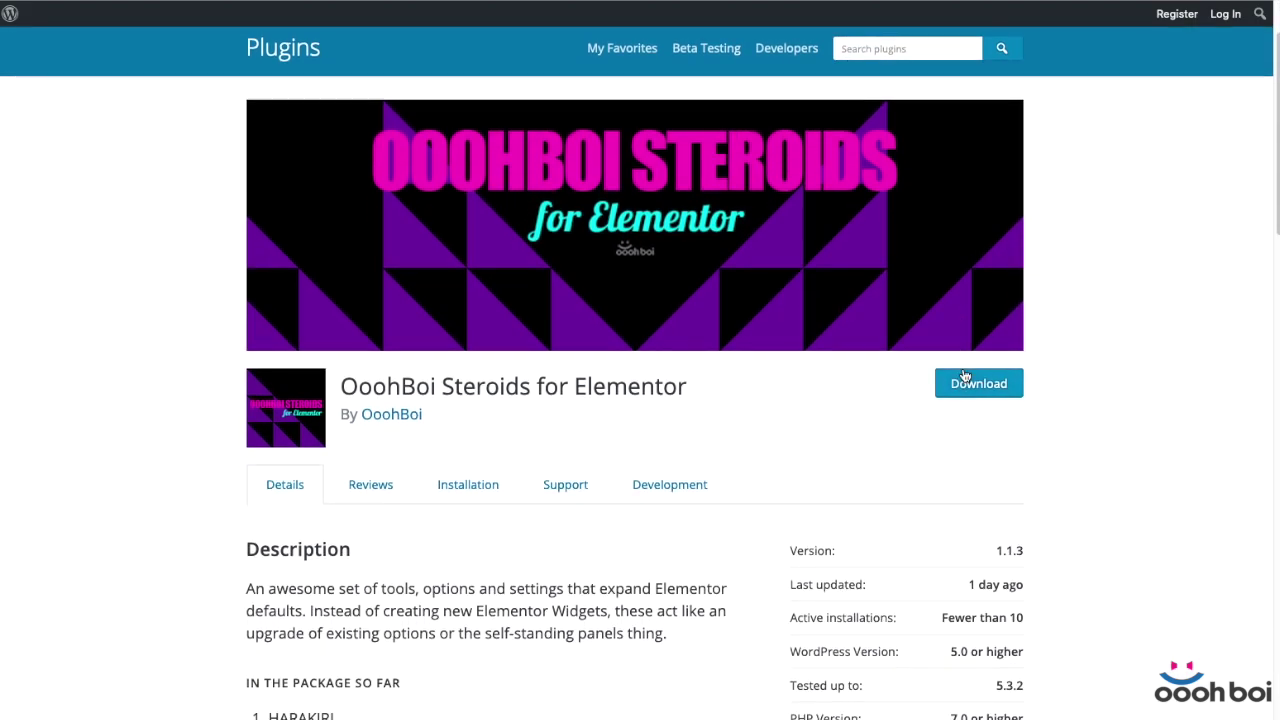
scroll(963, 373, "down", 2)
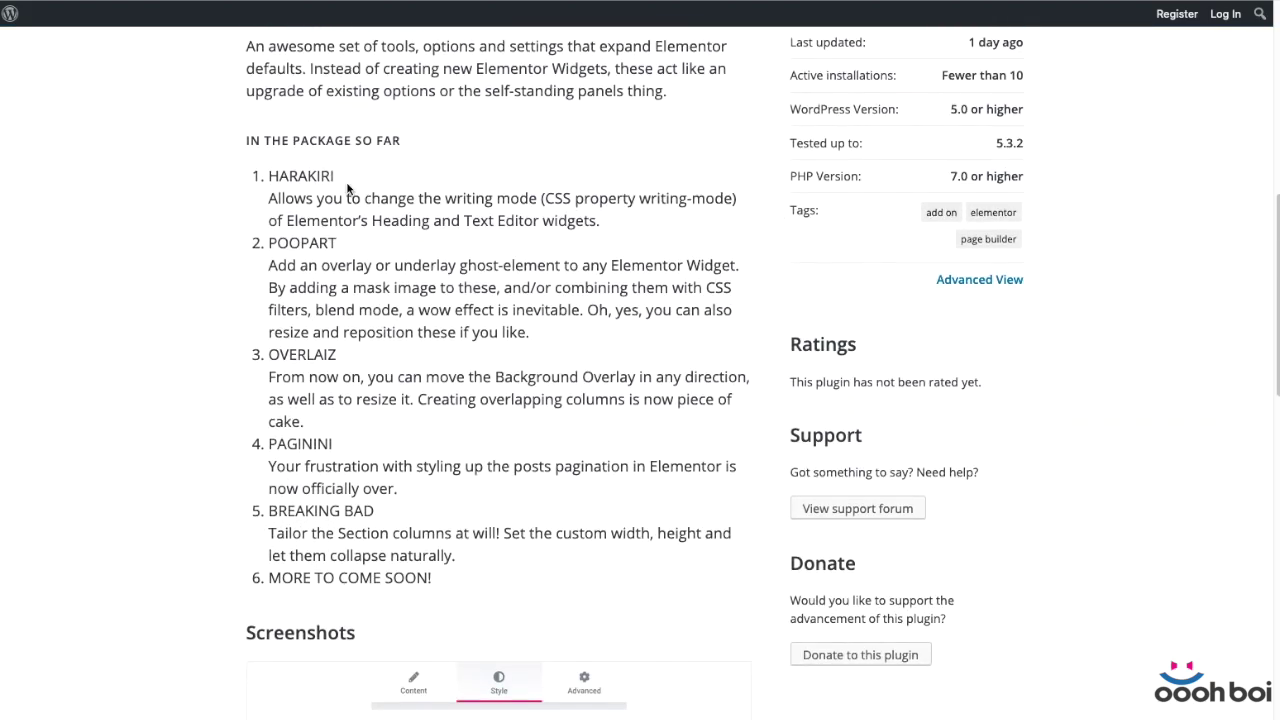
scroll(421, 280, "down", 3)
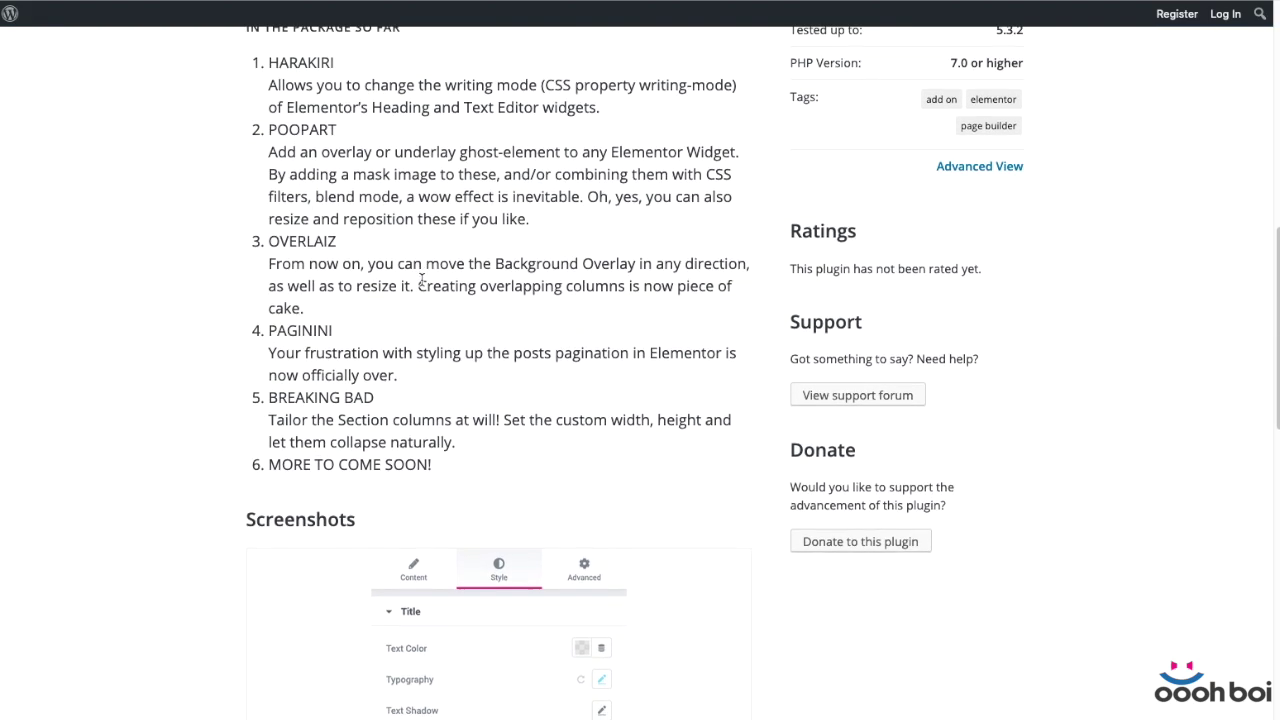
scroll(421, 280, "down", 4)
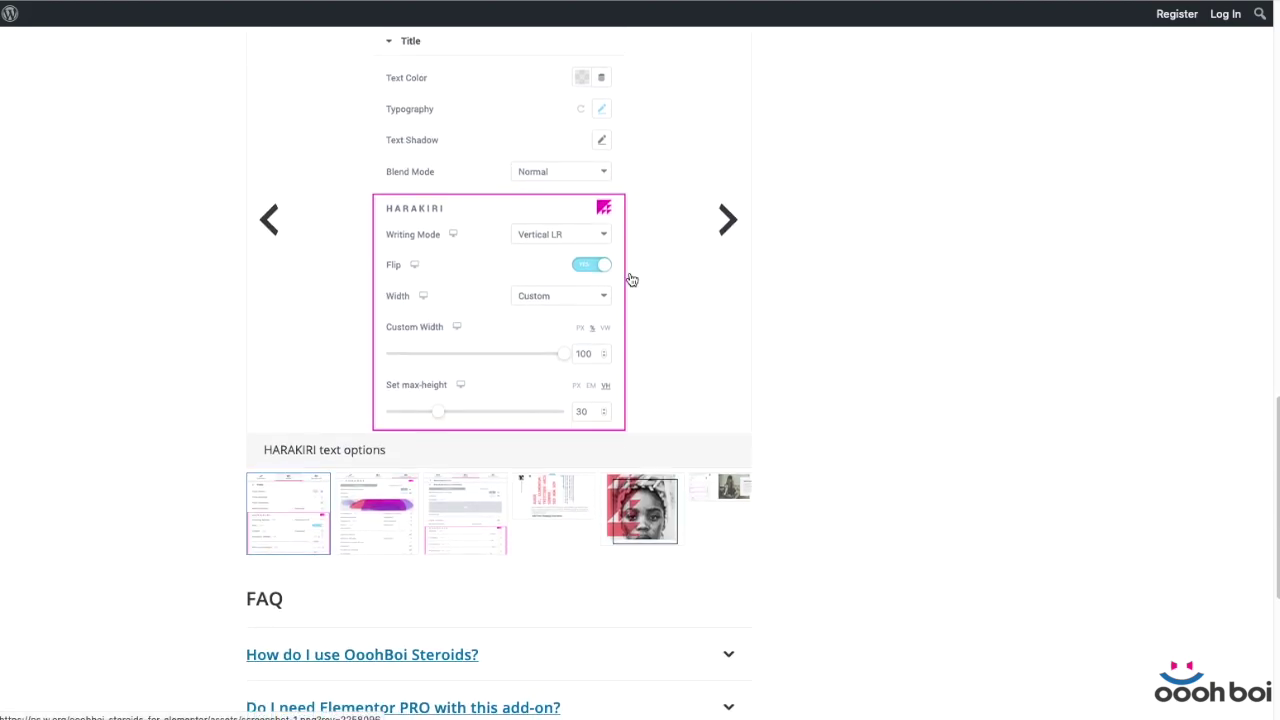
scroll(690, 280, "up", 3)
left_click(728, 480)
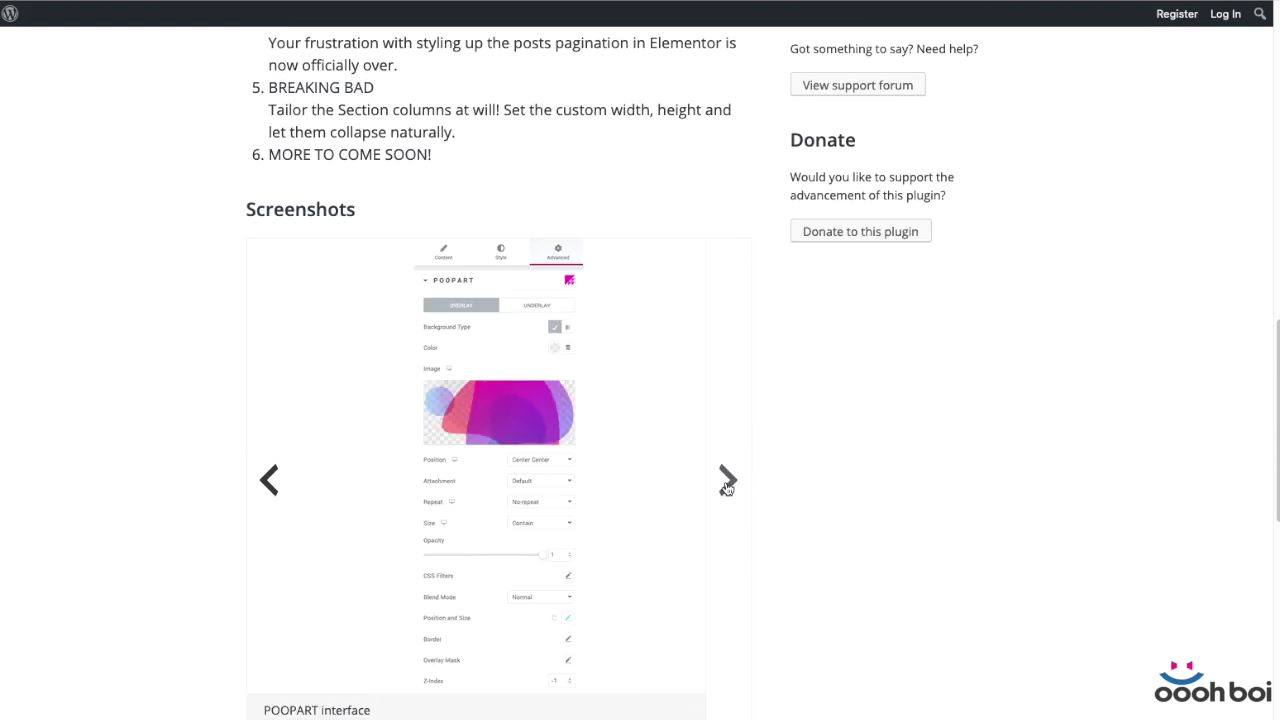
left_click(728, 482)
left_click(727, 486)
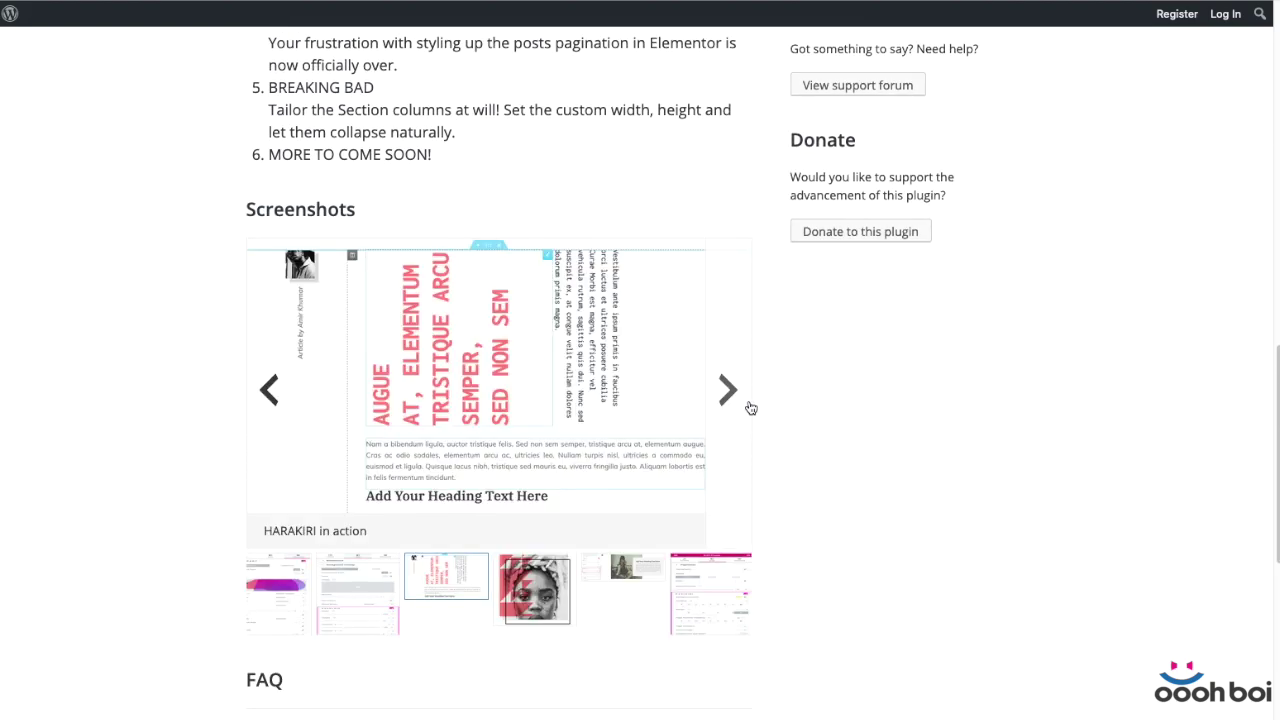
left_click(731, 389)
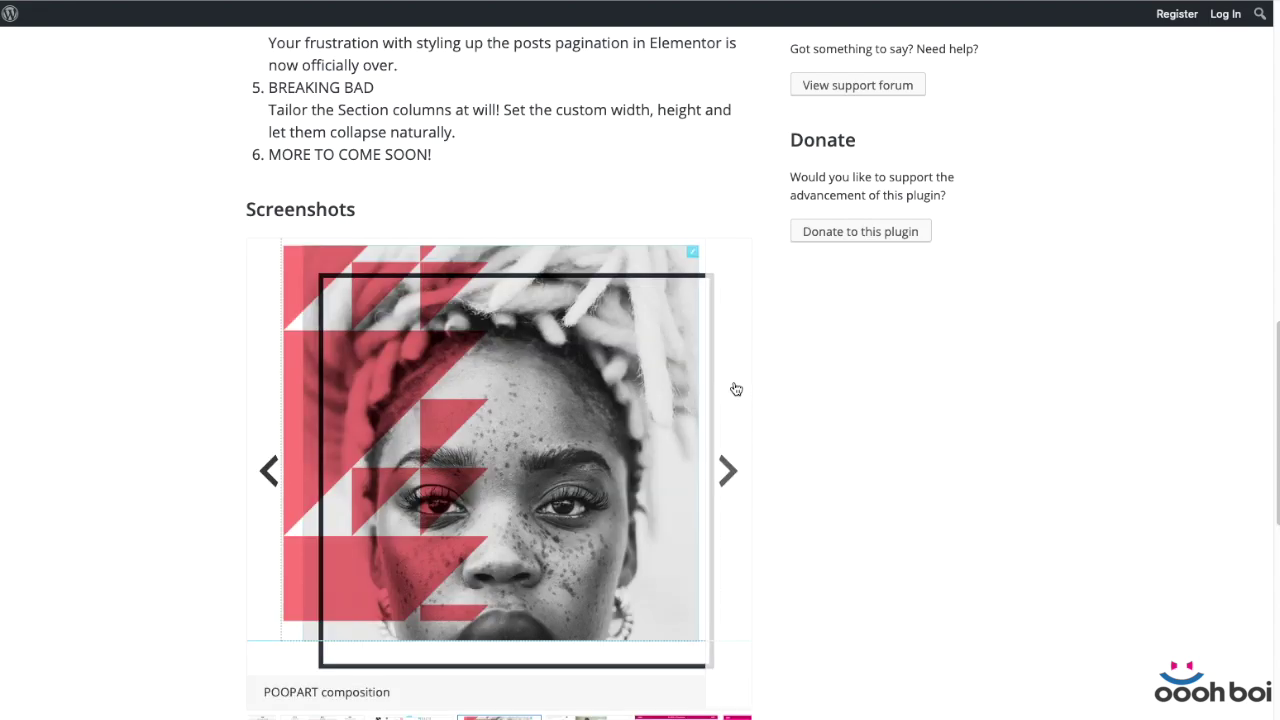
left_click(736, 479)
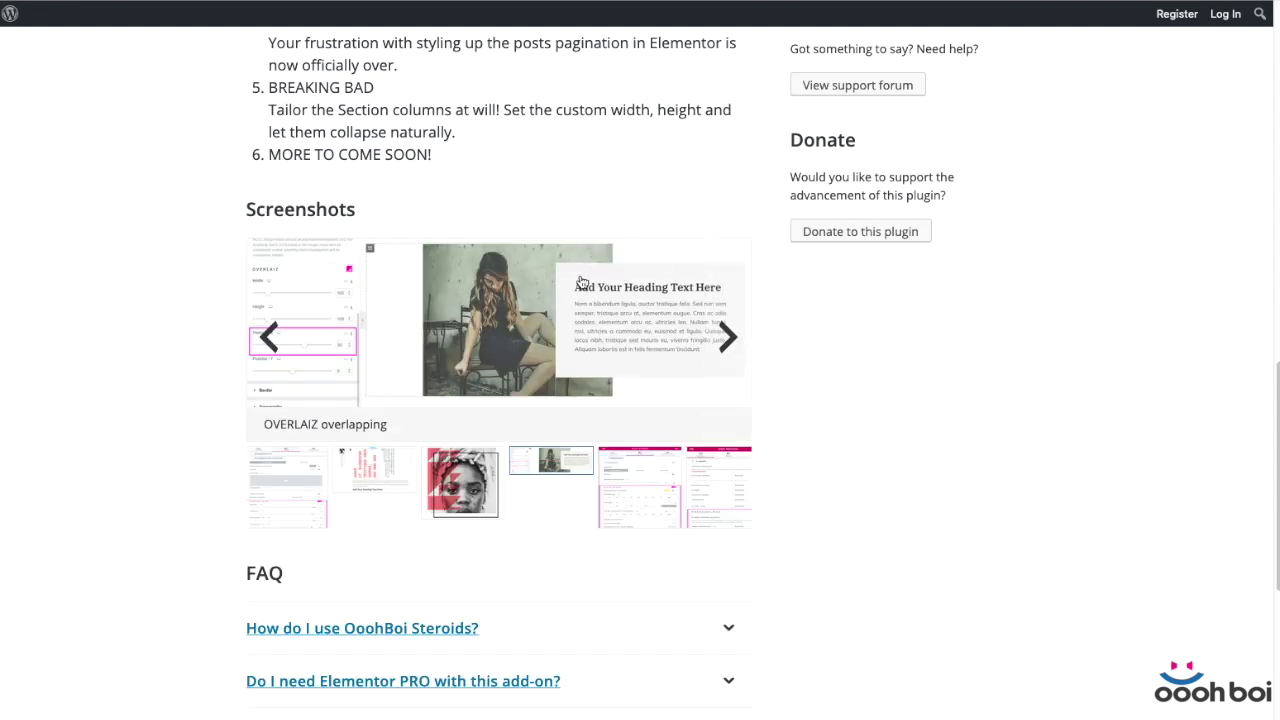
scroll(846, 350, "down", 4)
scroll(849, 352, "up", 15)
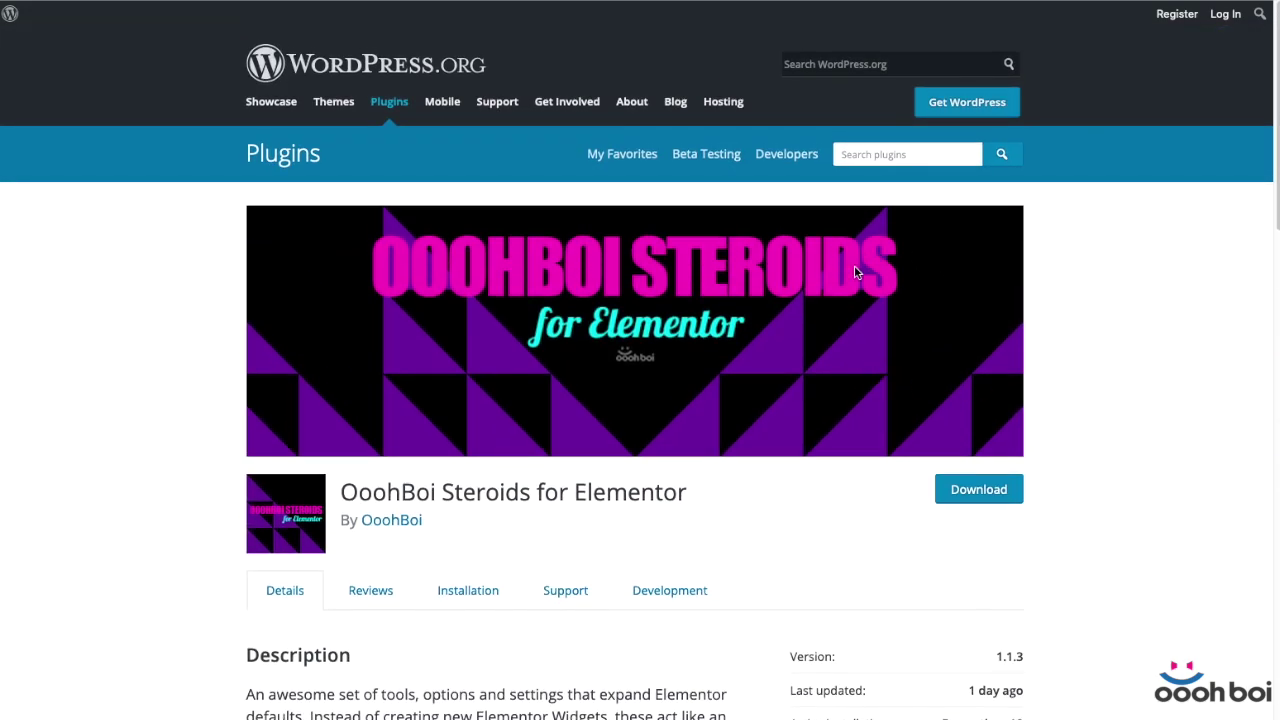
scroll(855, 272, "down", 3)
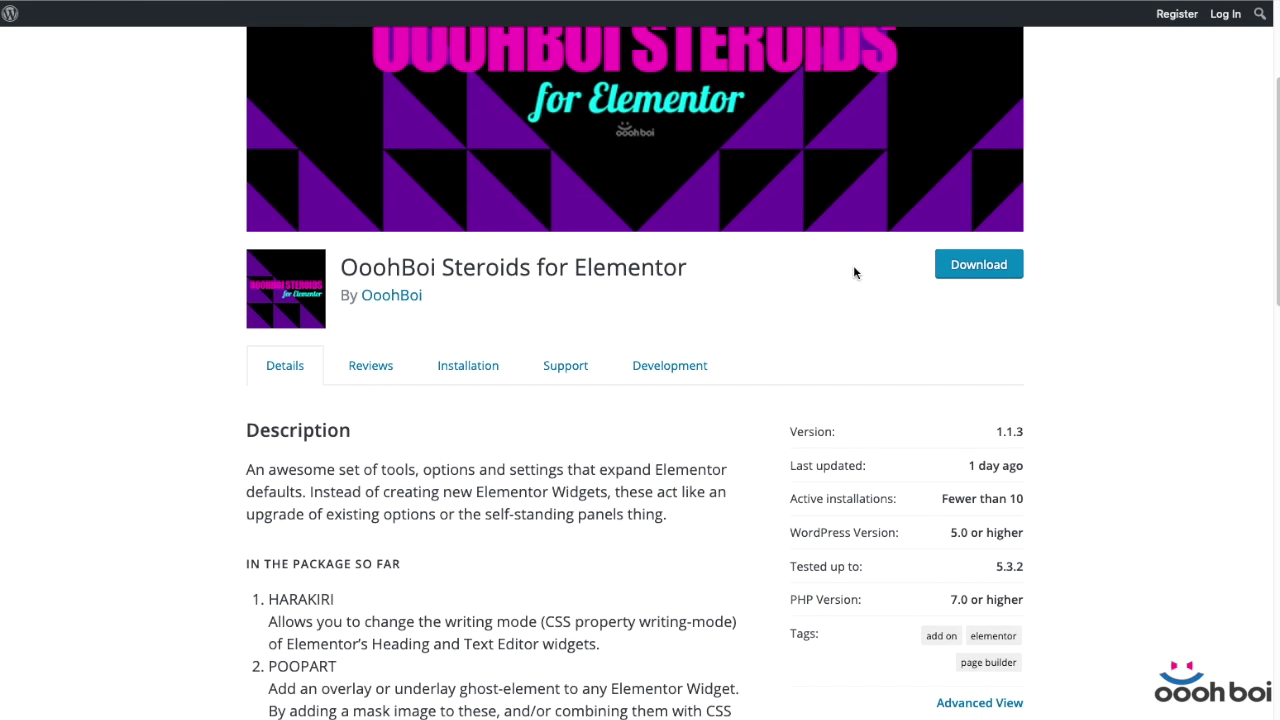
scroll(853, 265, "down", 3)
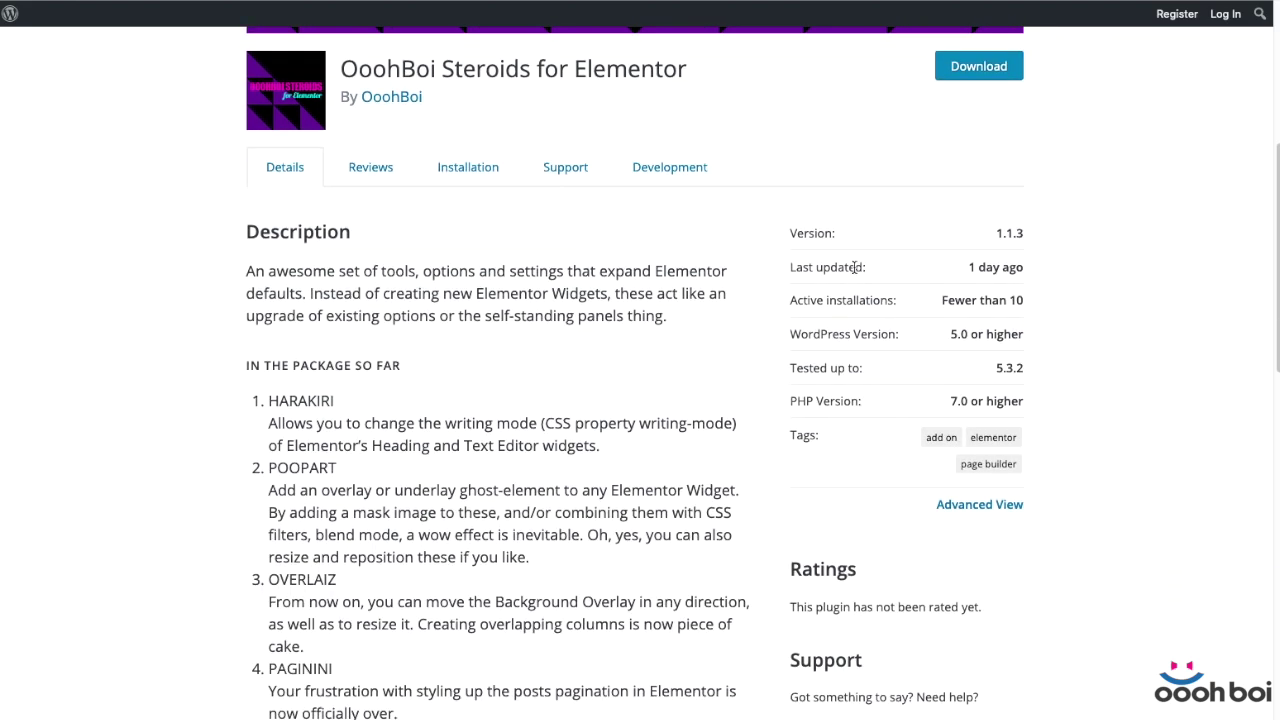
scroll(855, 267, "down", 1)
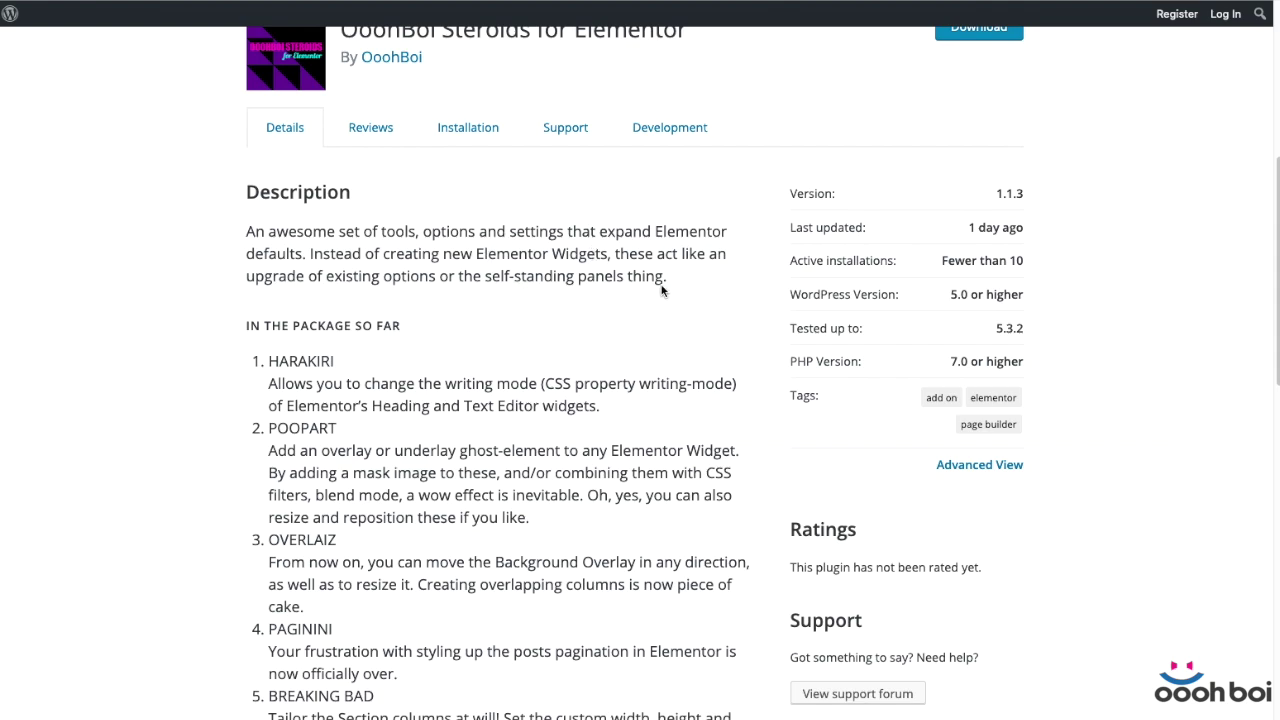
left_click_drag(668, 277, 309, 253)
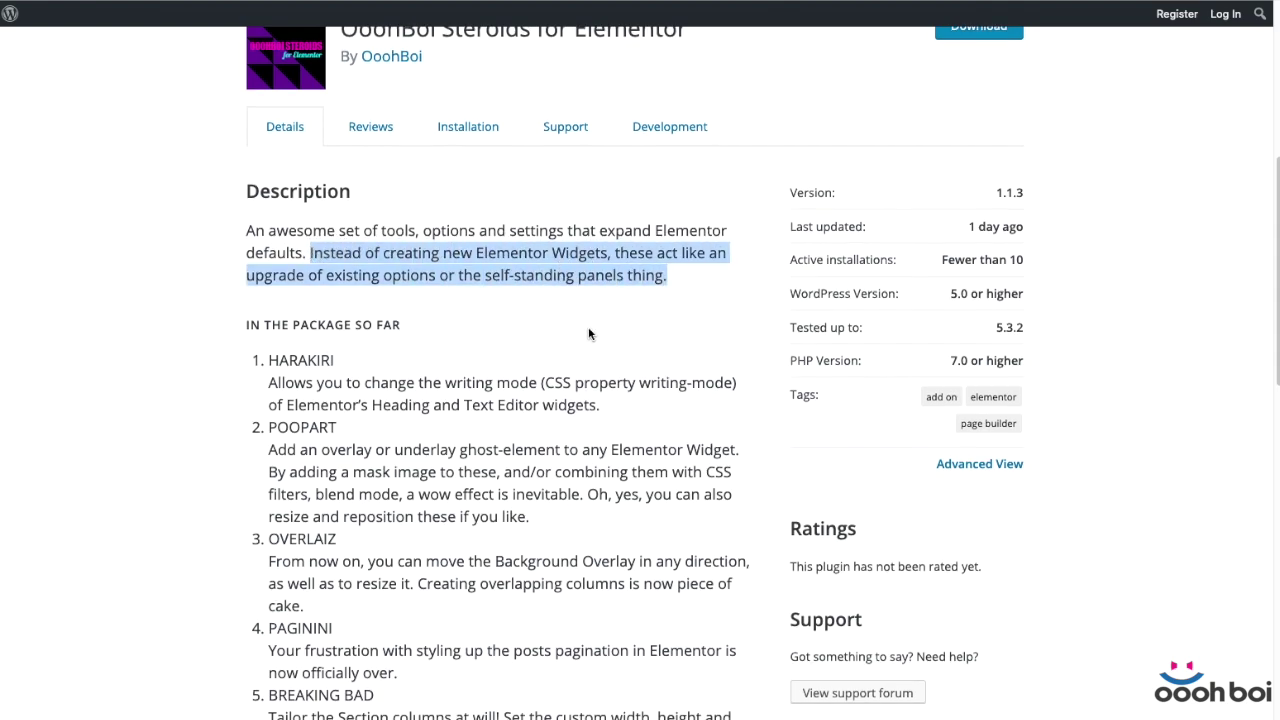
scroll(580, 320, "down", 1)
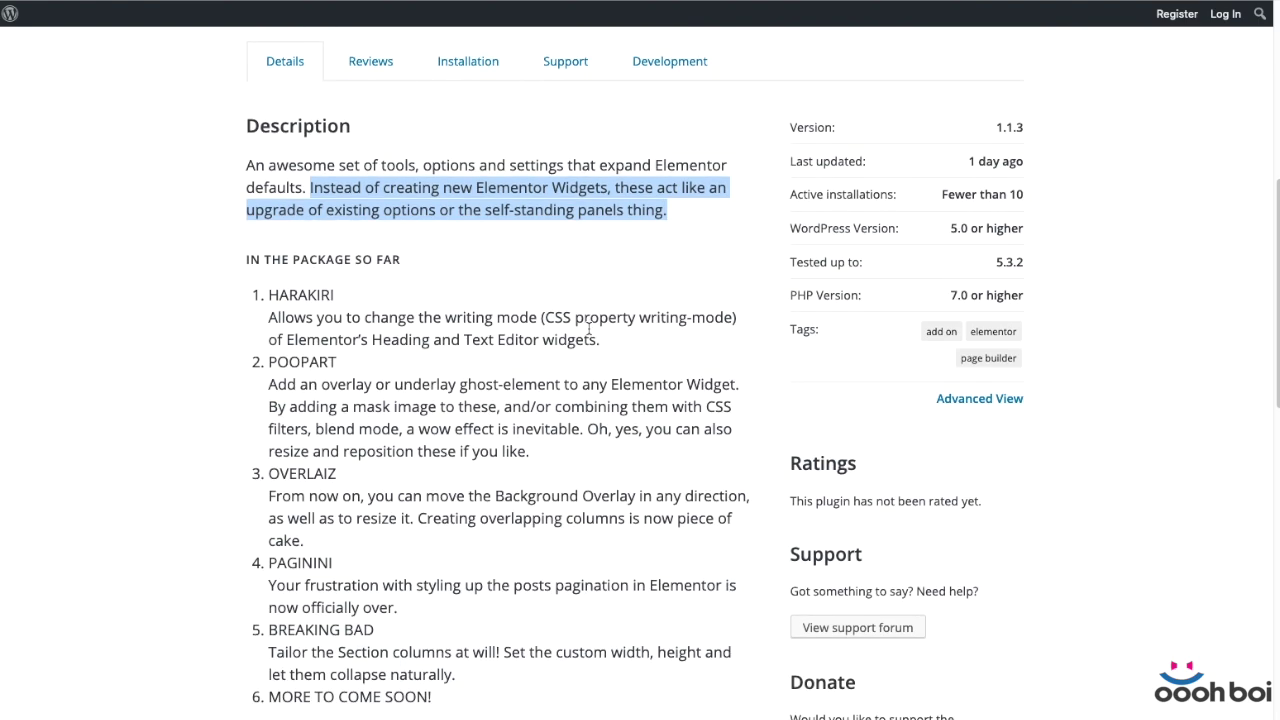
left_click(587, 327)
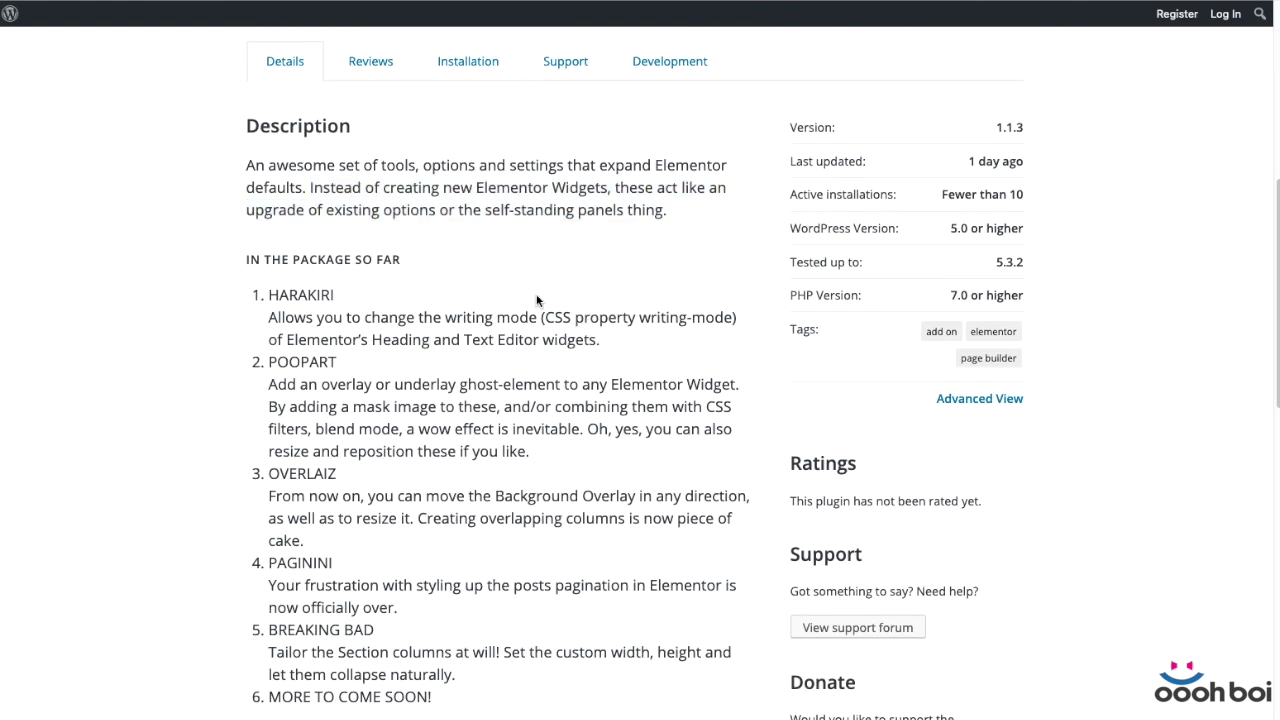
scroll(480, 315, "down", 3)
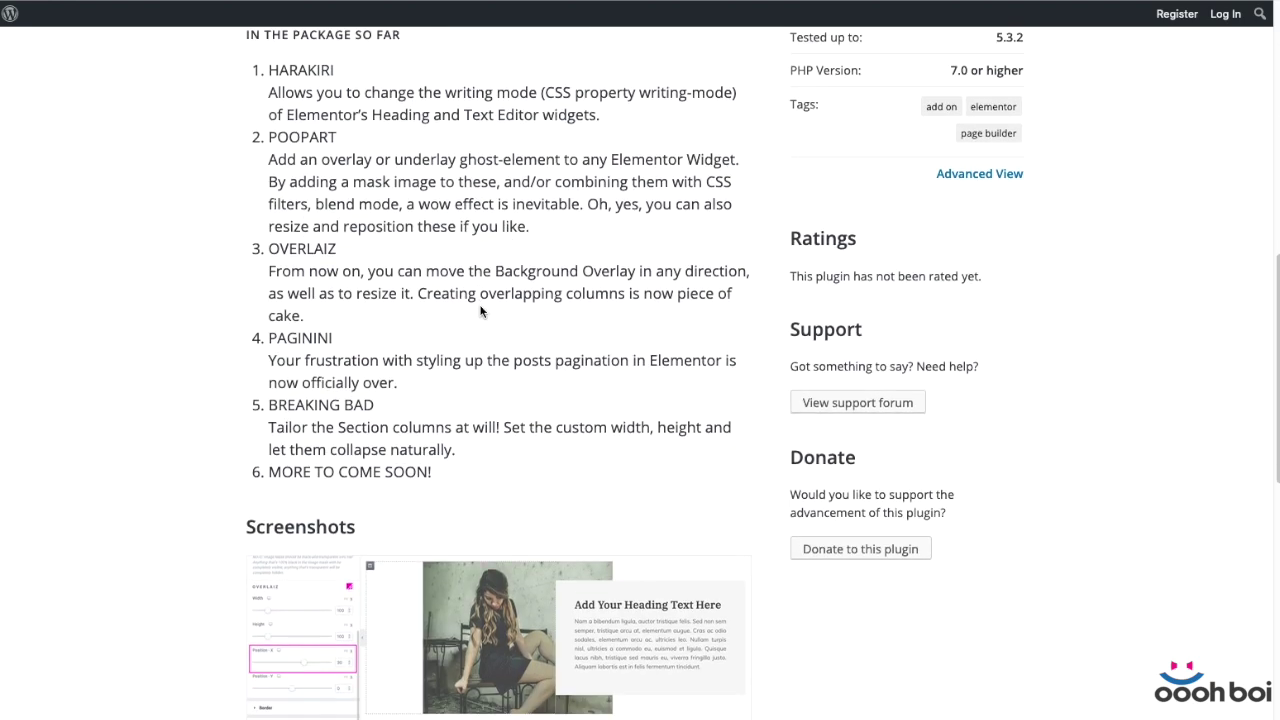
scroll(480, 311, "down", 3)
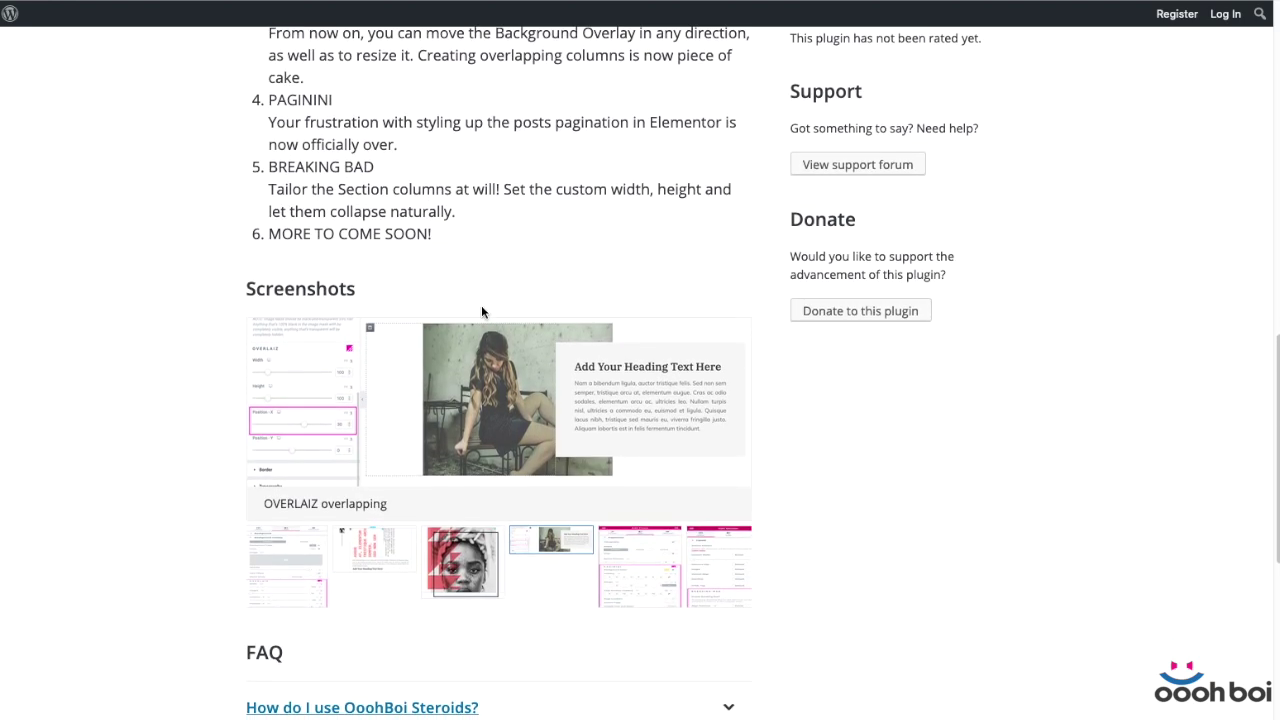
scroll(481, 312, "up", 10)
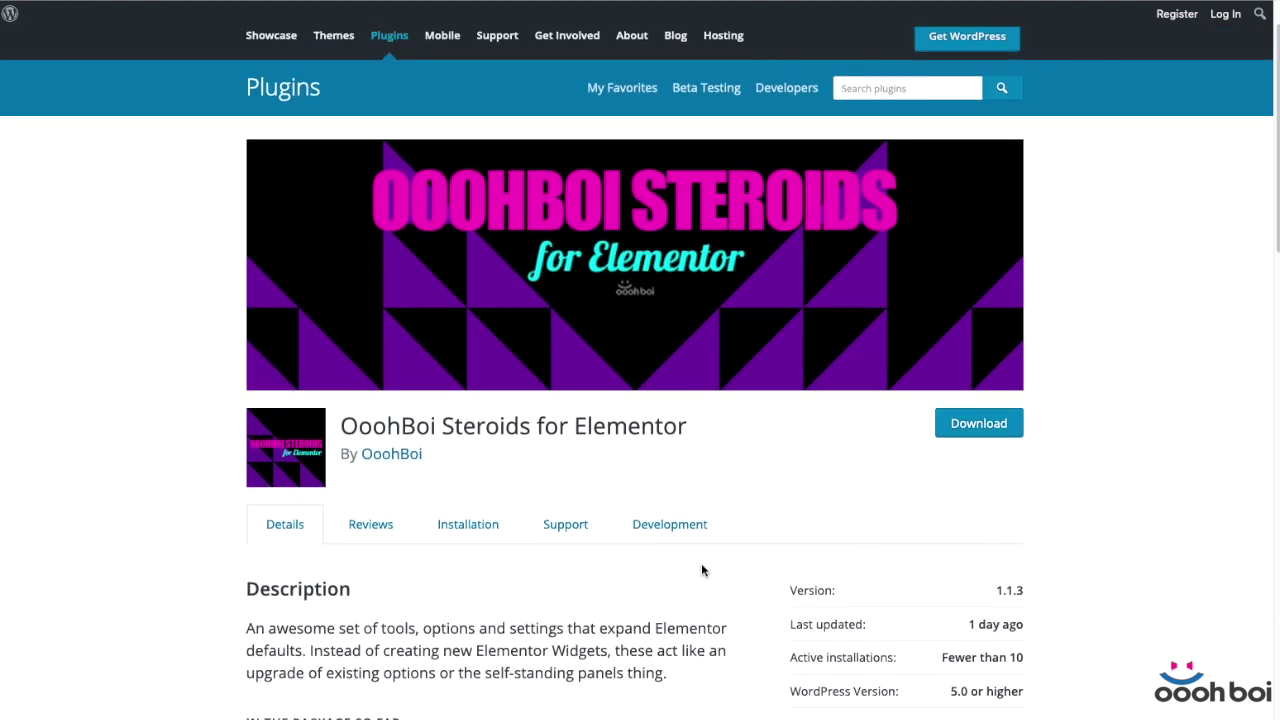
scroll(701, 563, "down", 1)
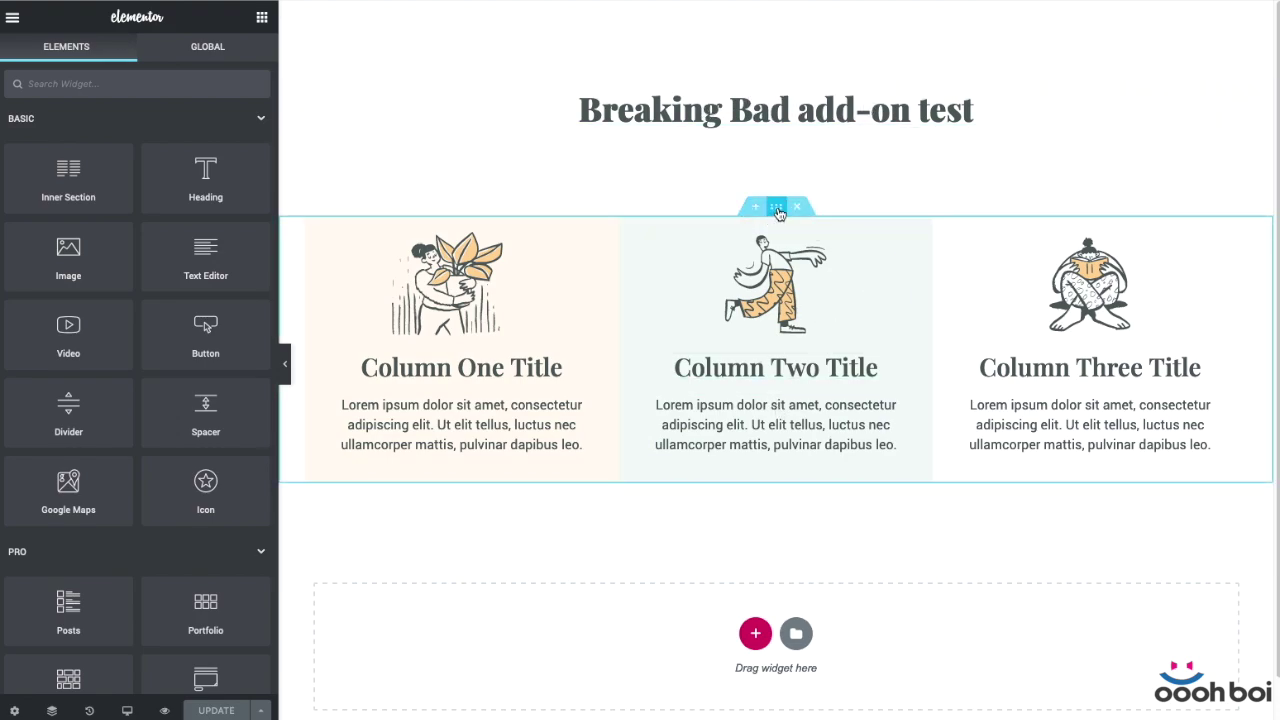
Open the three-column section's Layout settings and point out the BREAKING-BAD options
left_click(777, 207)
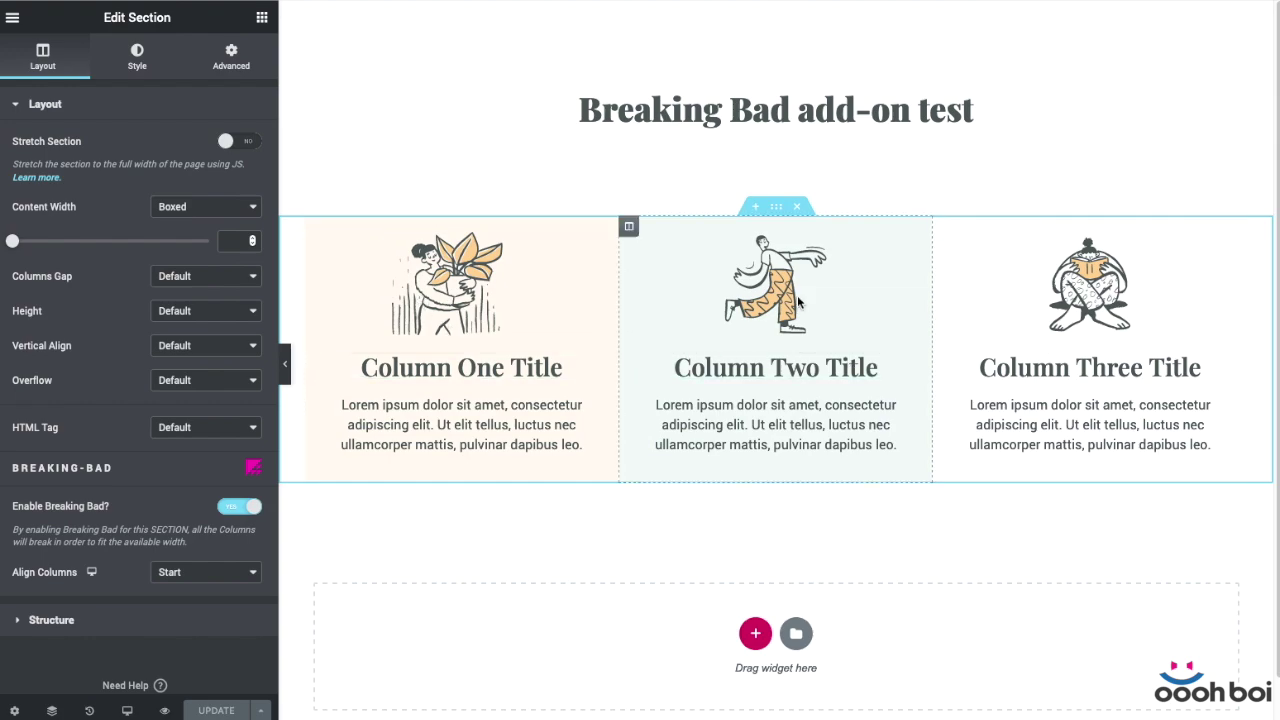
left_click_drag(113, 466, 24, 467)
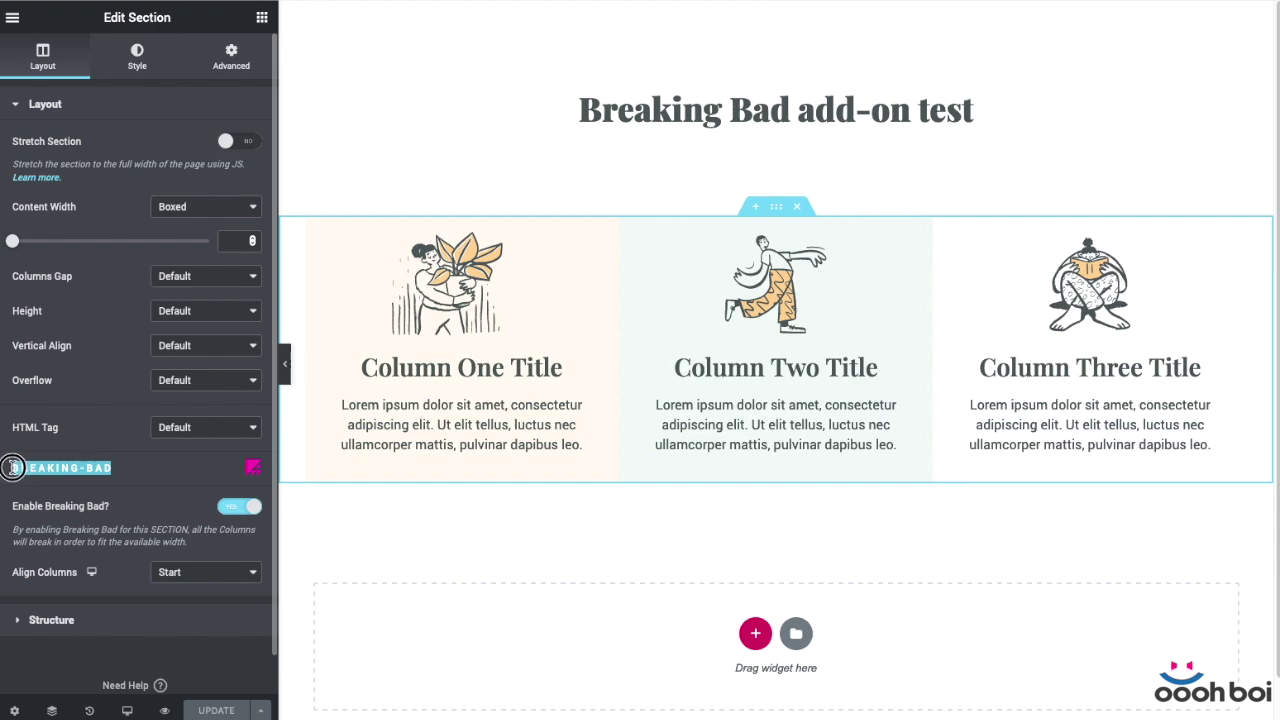
left_click(44, 468)
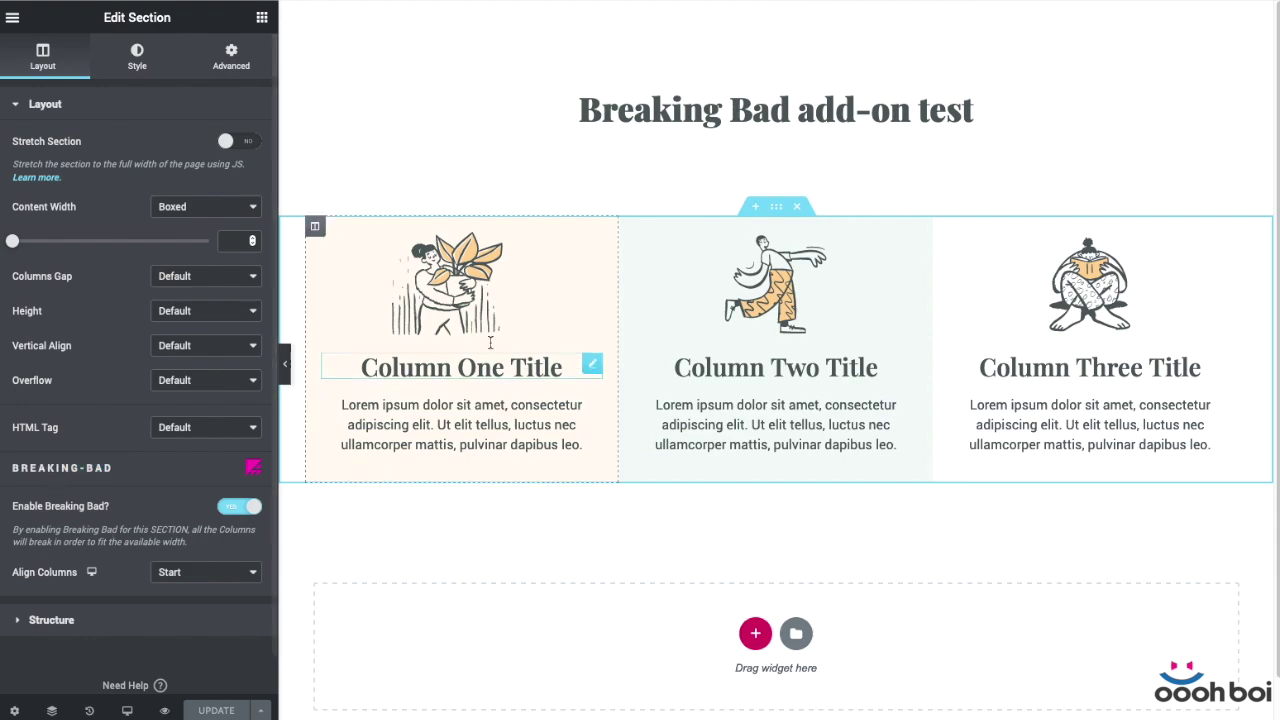
Try a different percentage Column Width on column one
left_click(316, 228)
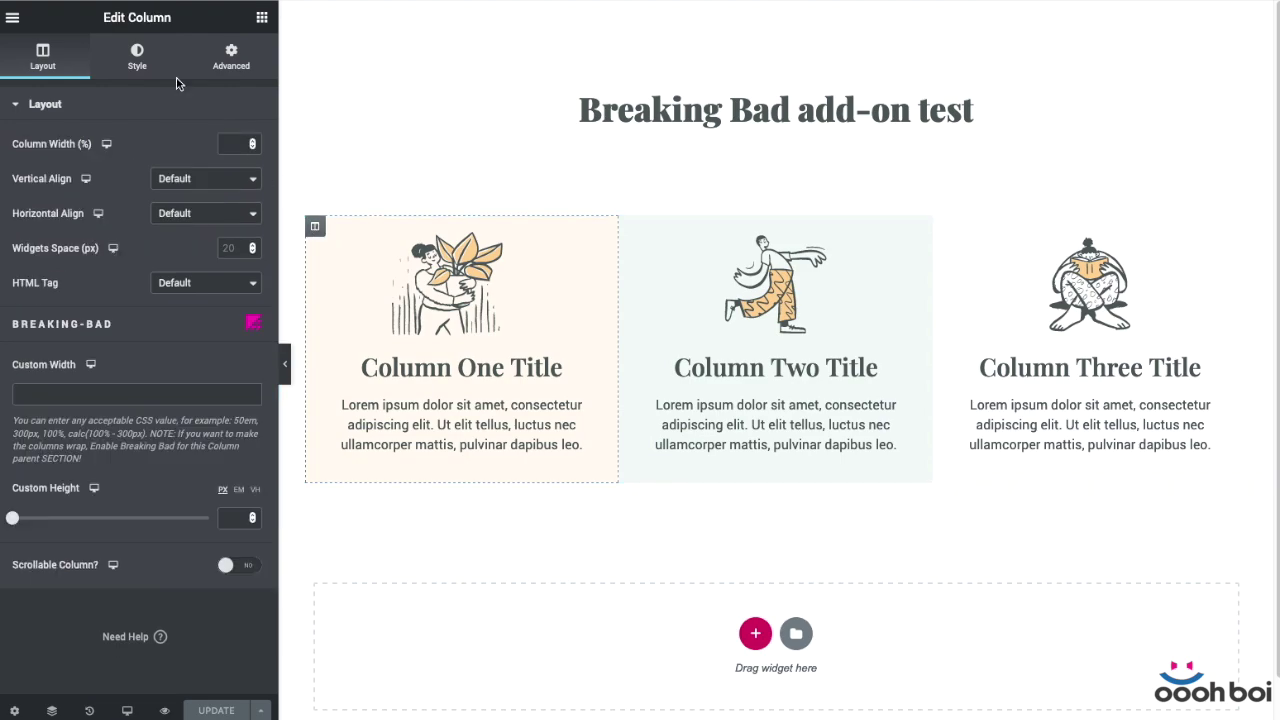
left_click(236, 142)
type("100")
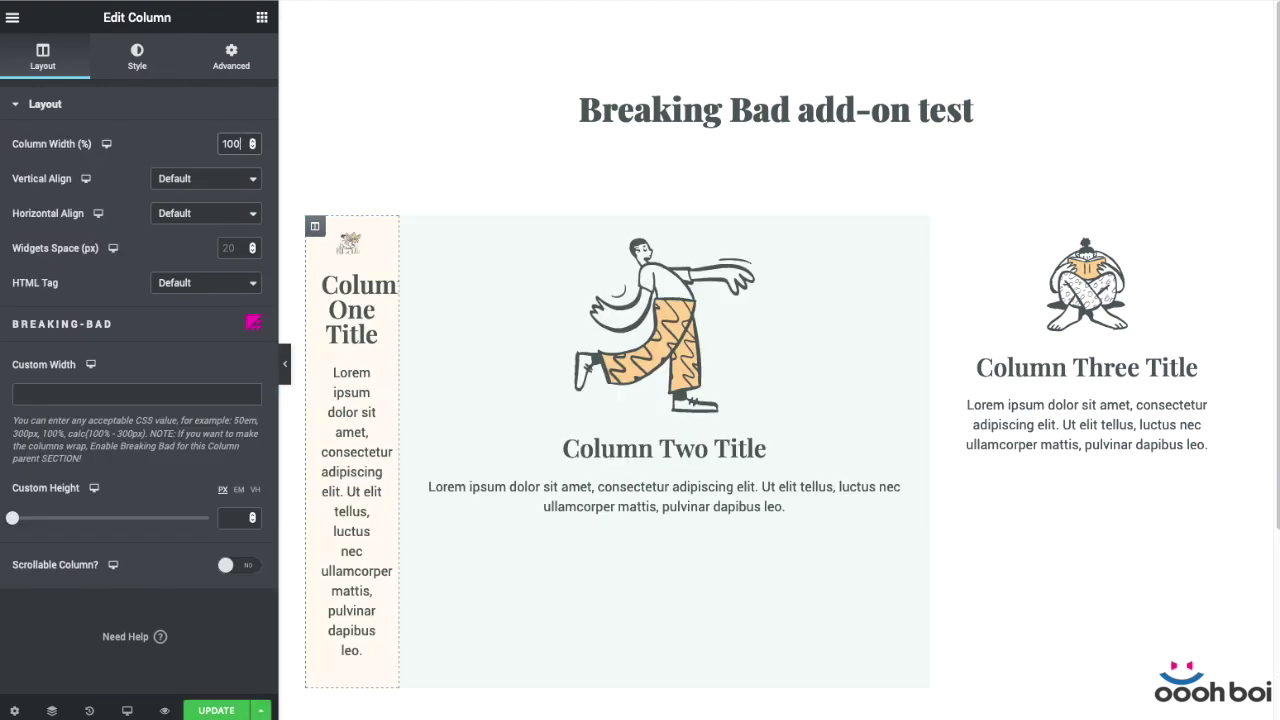
key("BackSpace")
Reset the section to the equal 33/33/33 column structure preset
left_click(776, 206)
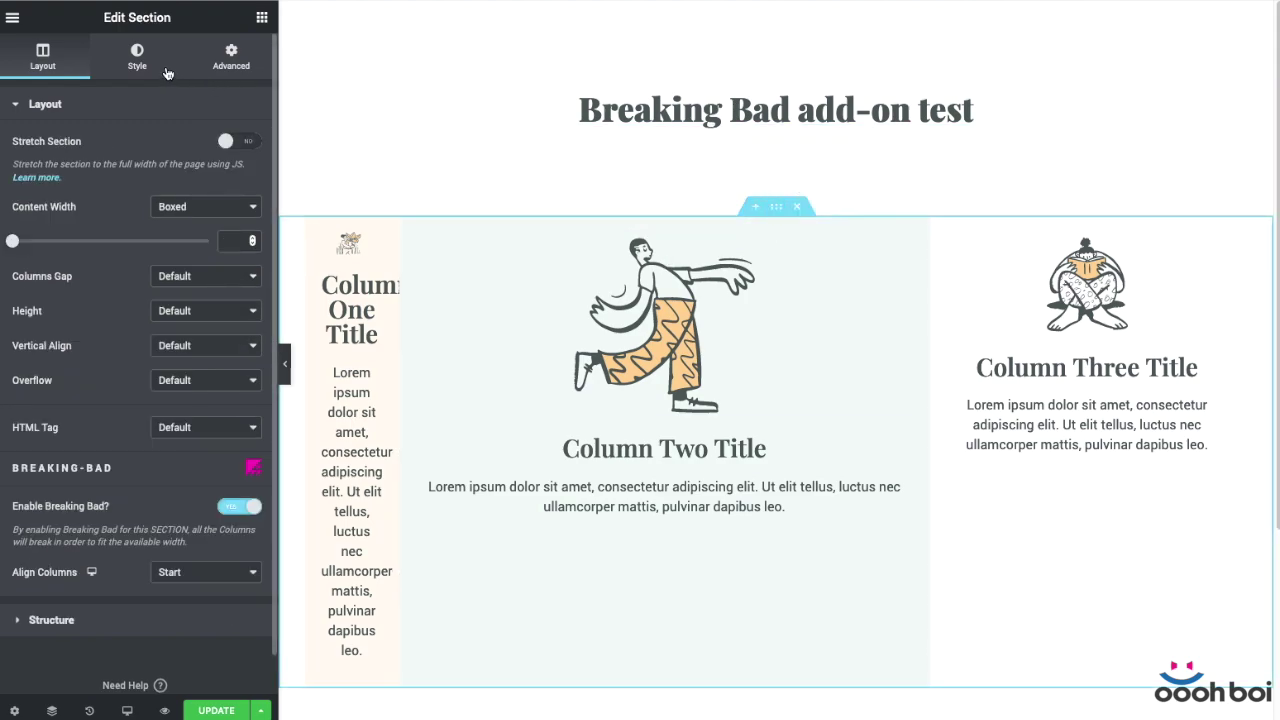
left_click(95, 620)
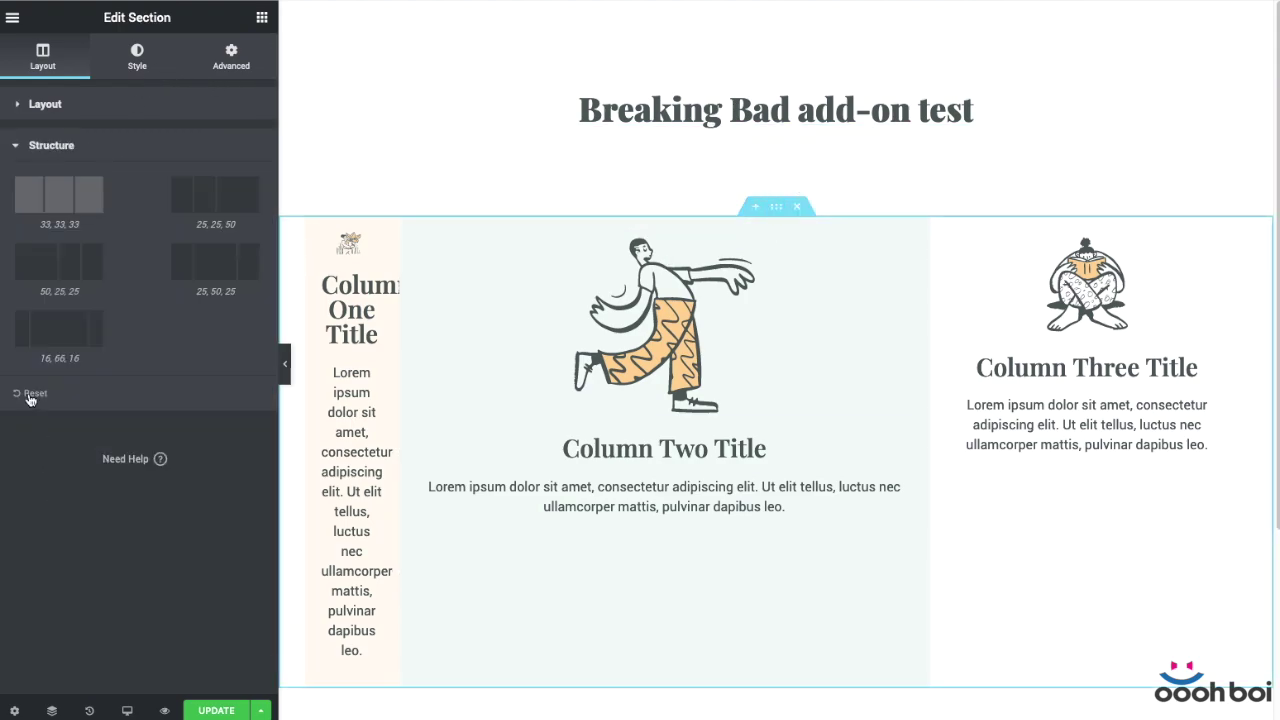
left_click(62, 205)
left_click(82, 106)
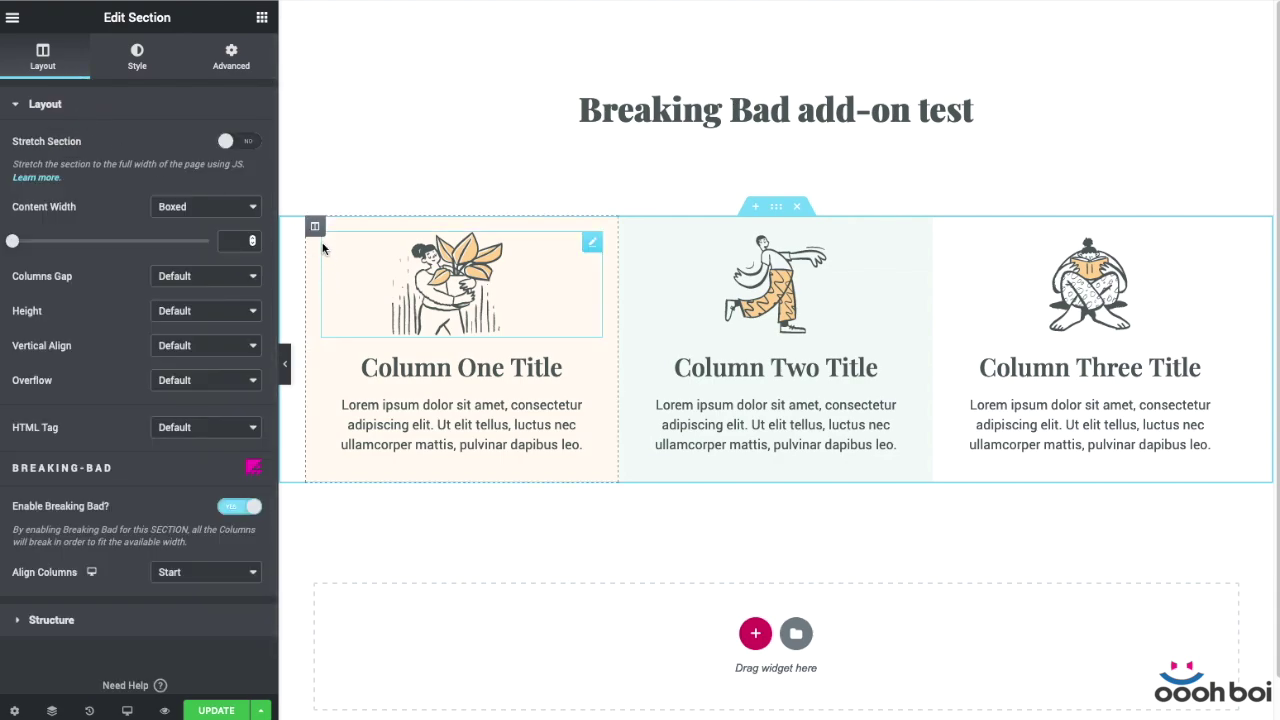
Give column one a Breaking Bad custom width of 300px
left_click(316, 227)
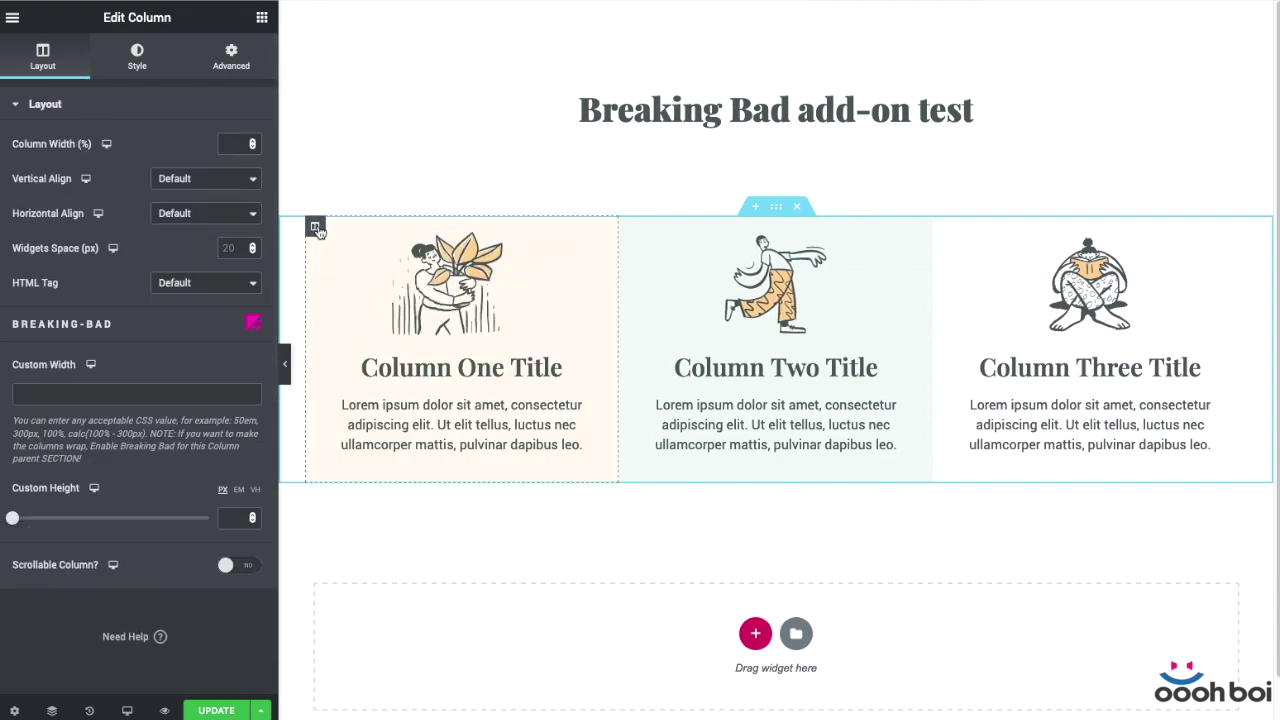
left_click_drag(111, 325, 12, 327)
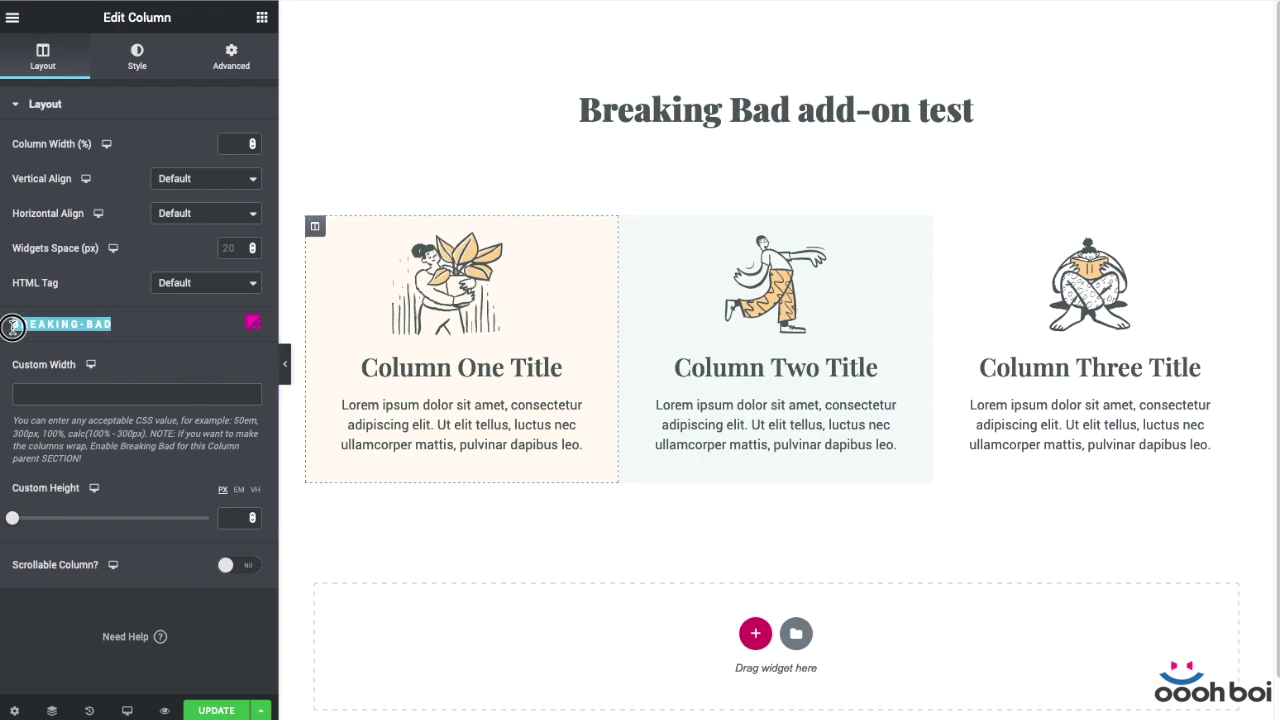
left_click(126, 325)
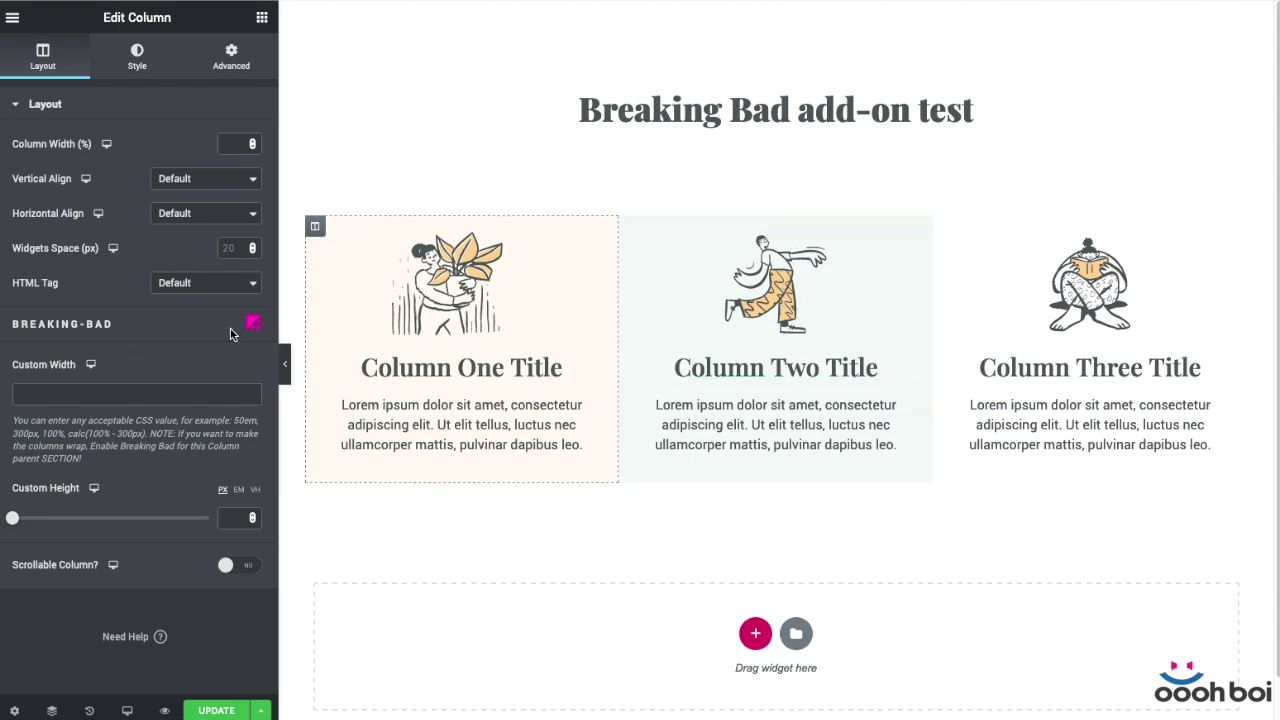
left_click(194, 398)
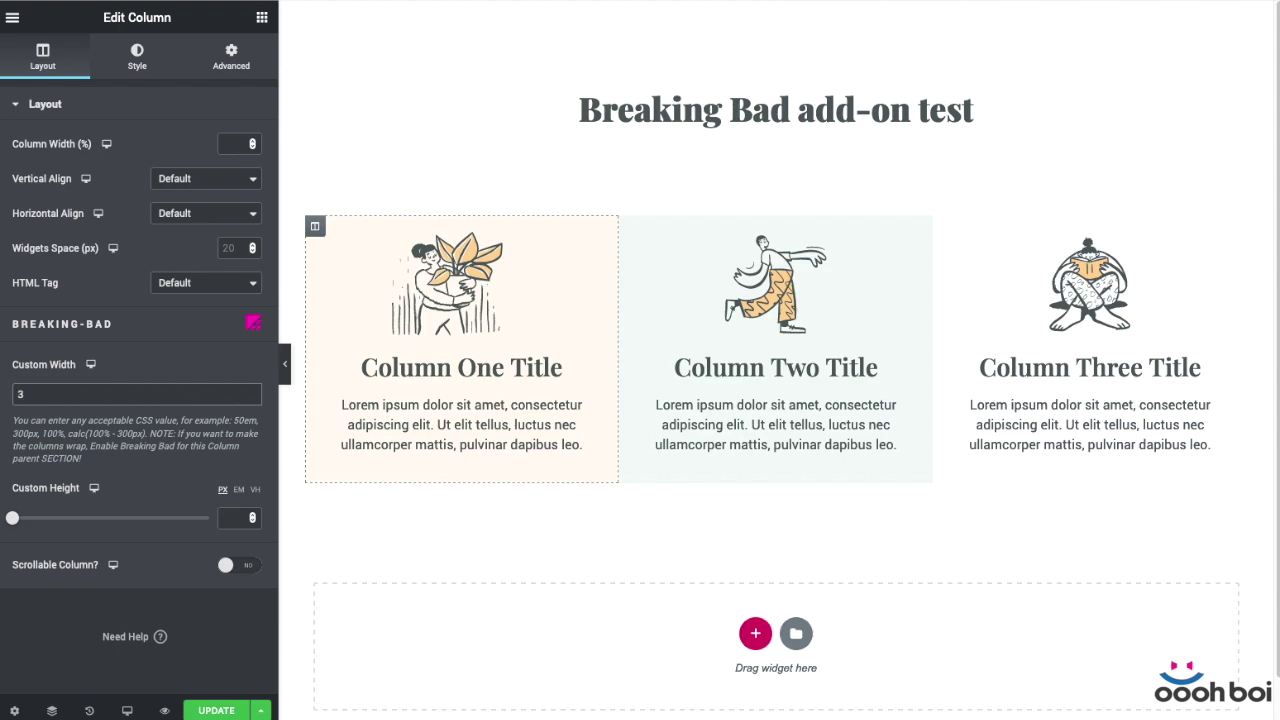
type("300px")
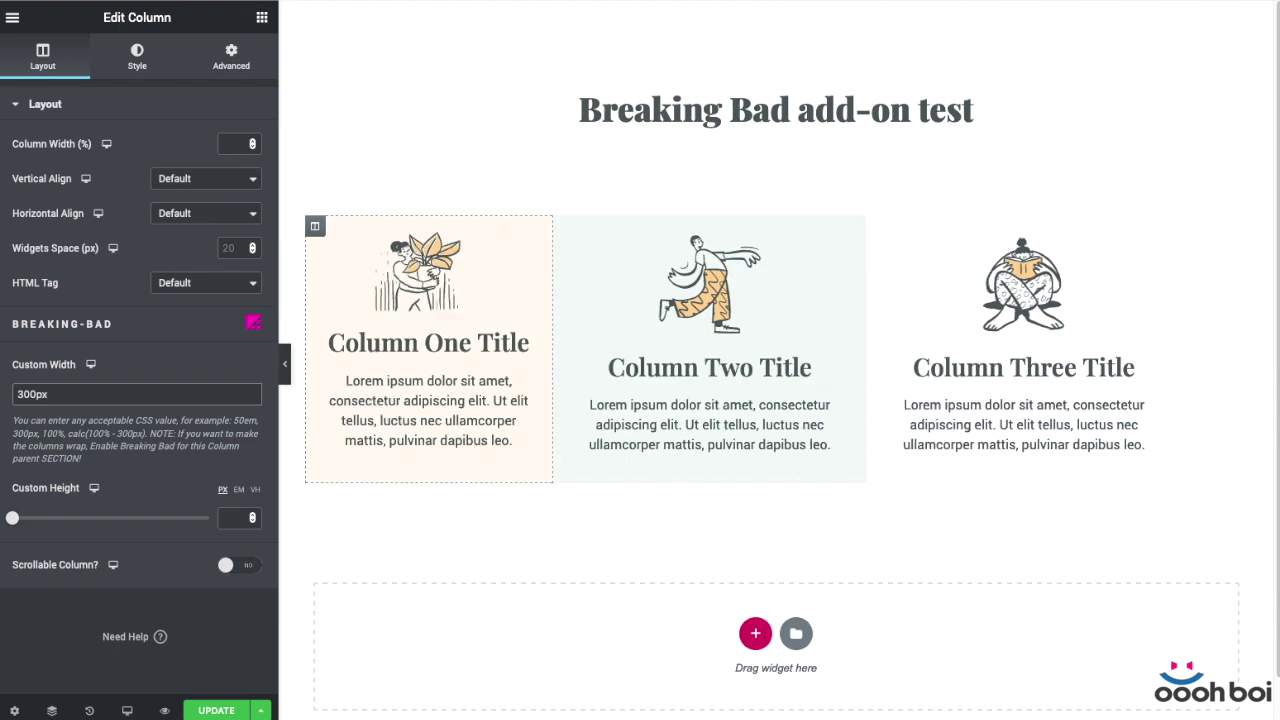
Set column two's custom width to calc(100% - 300px)
left_click(563, 226)
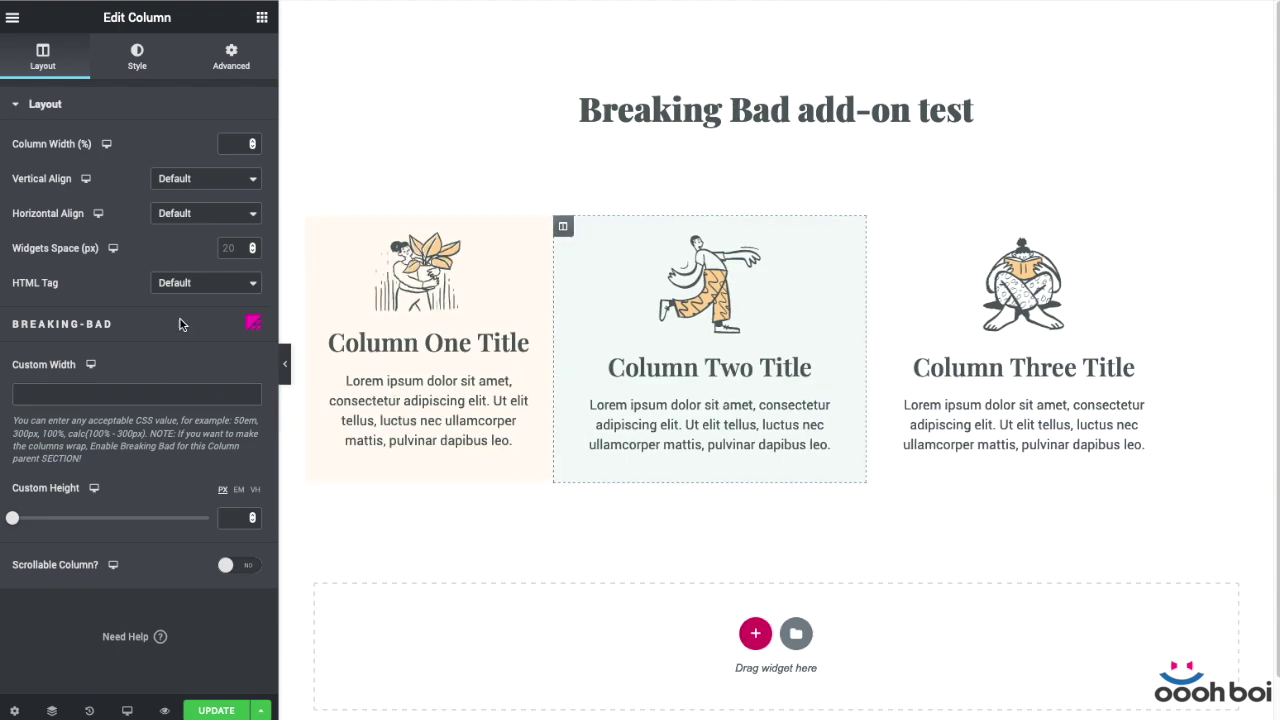
left_click(100, 388)
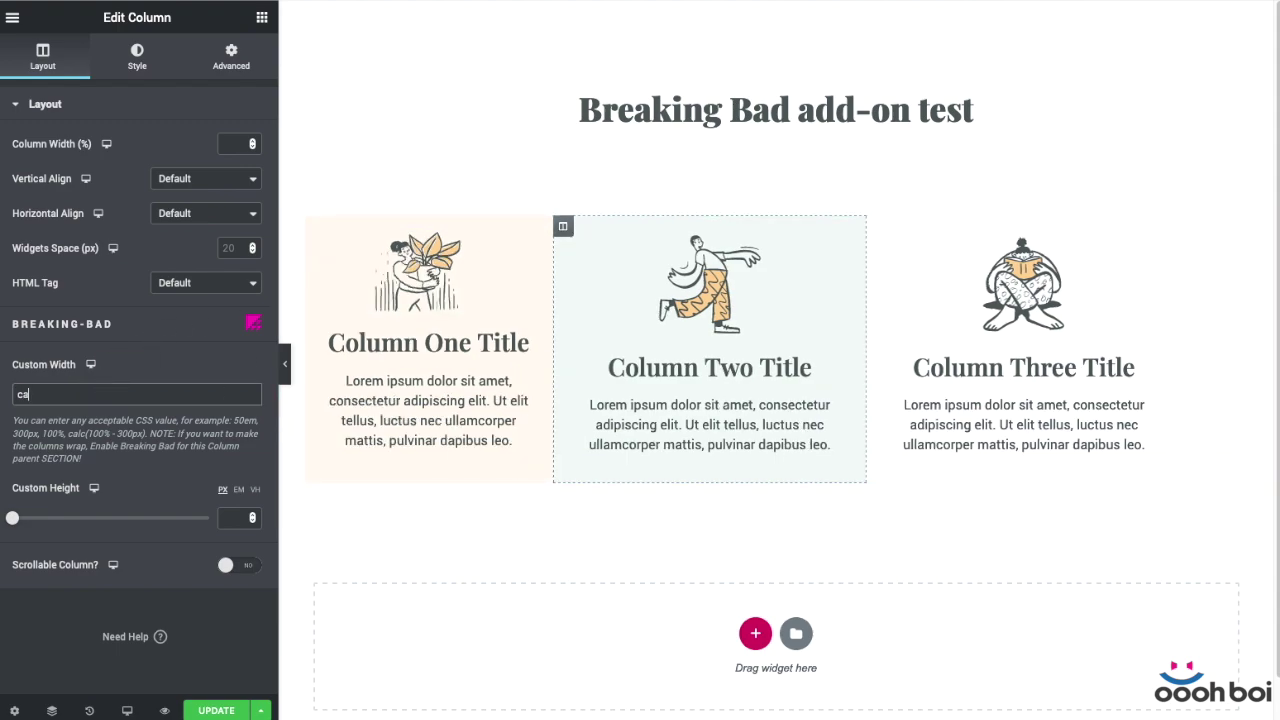
type("calc()100% - 300px")
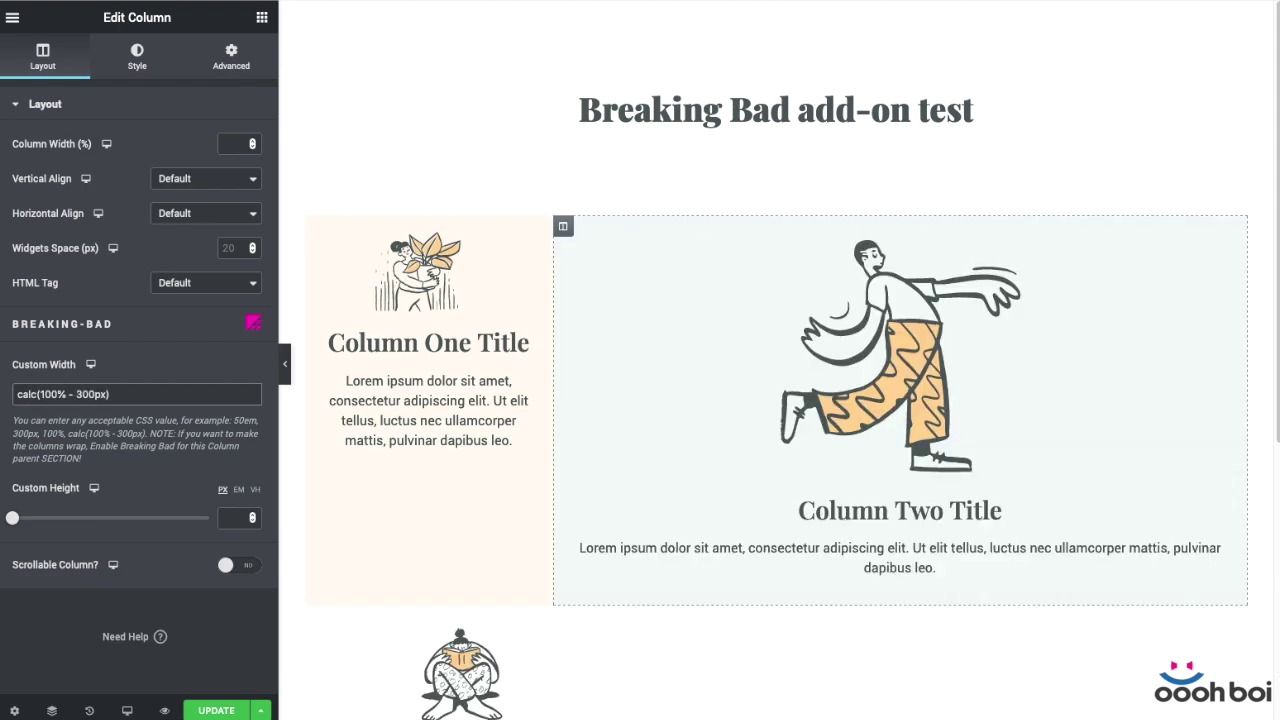
scroll(621, 322, "down", 4)
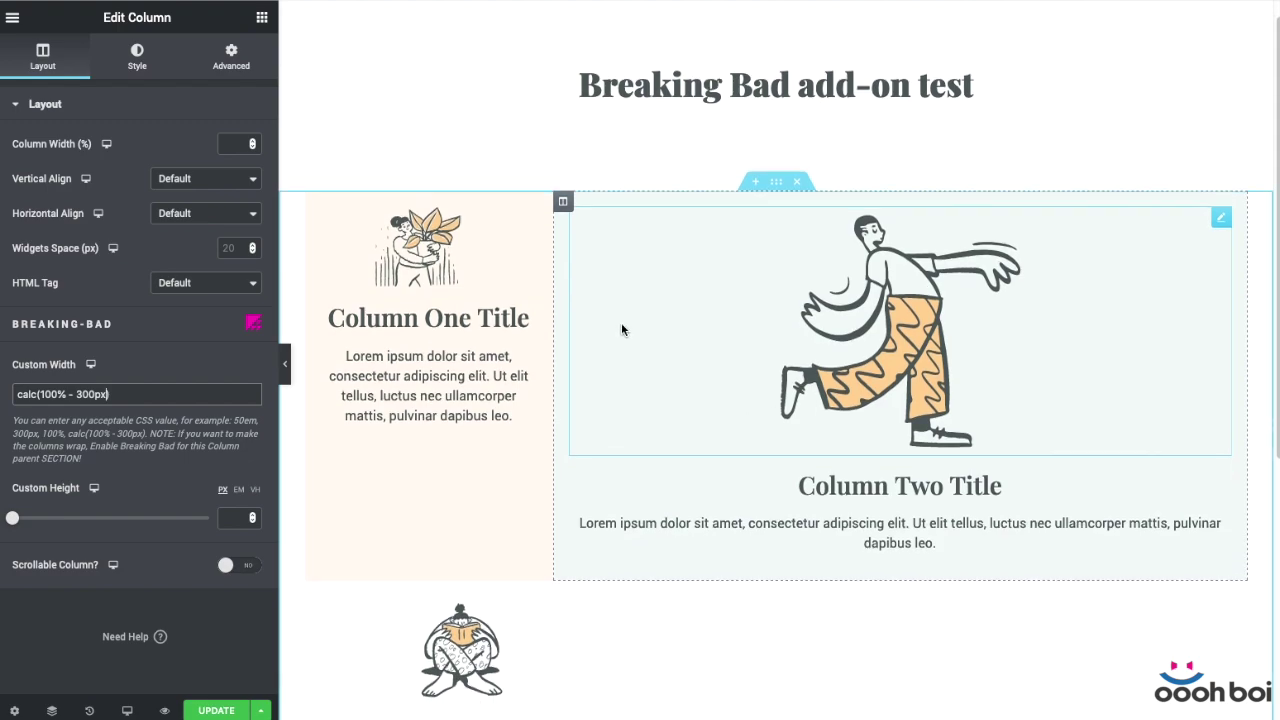
scroll(640, 385, "up", 1)
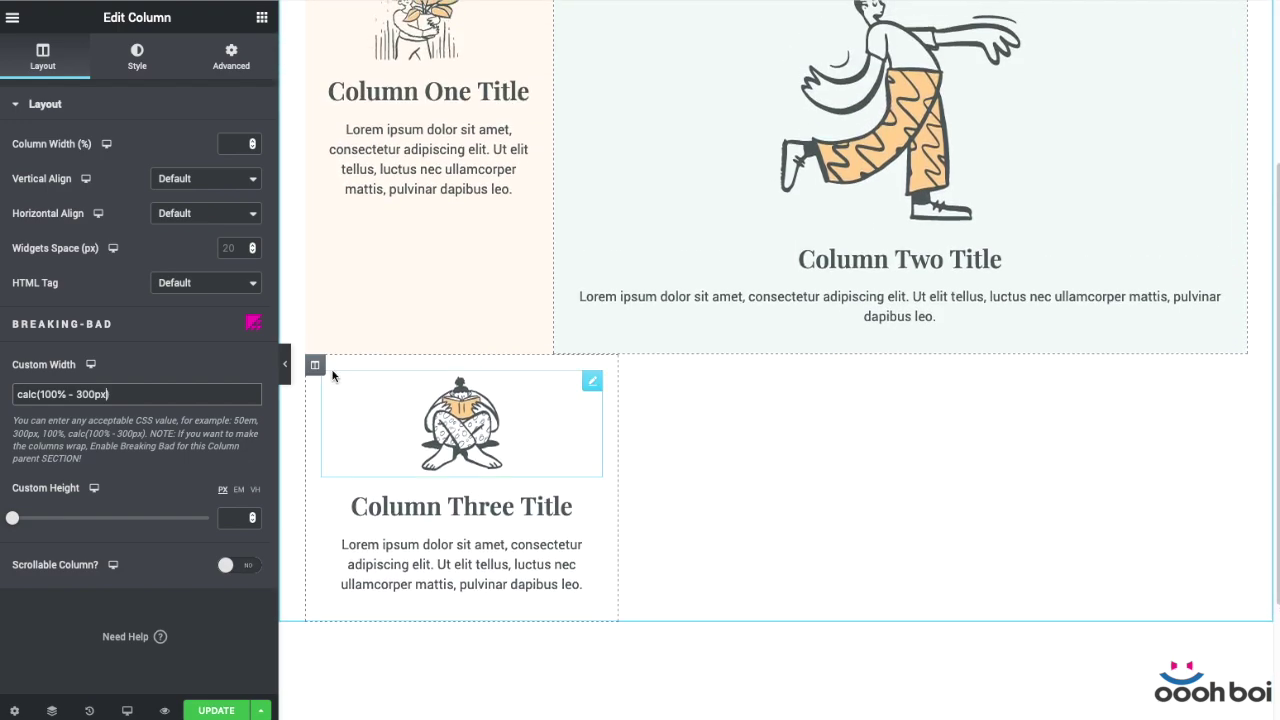
left_click_drag(112, 394, 18, 393)
left_click(67, 394)
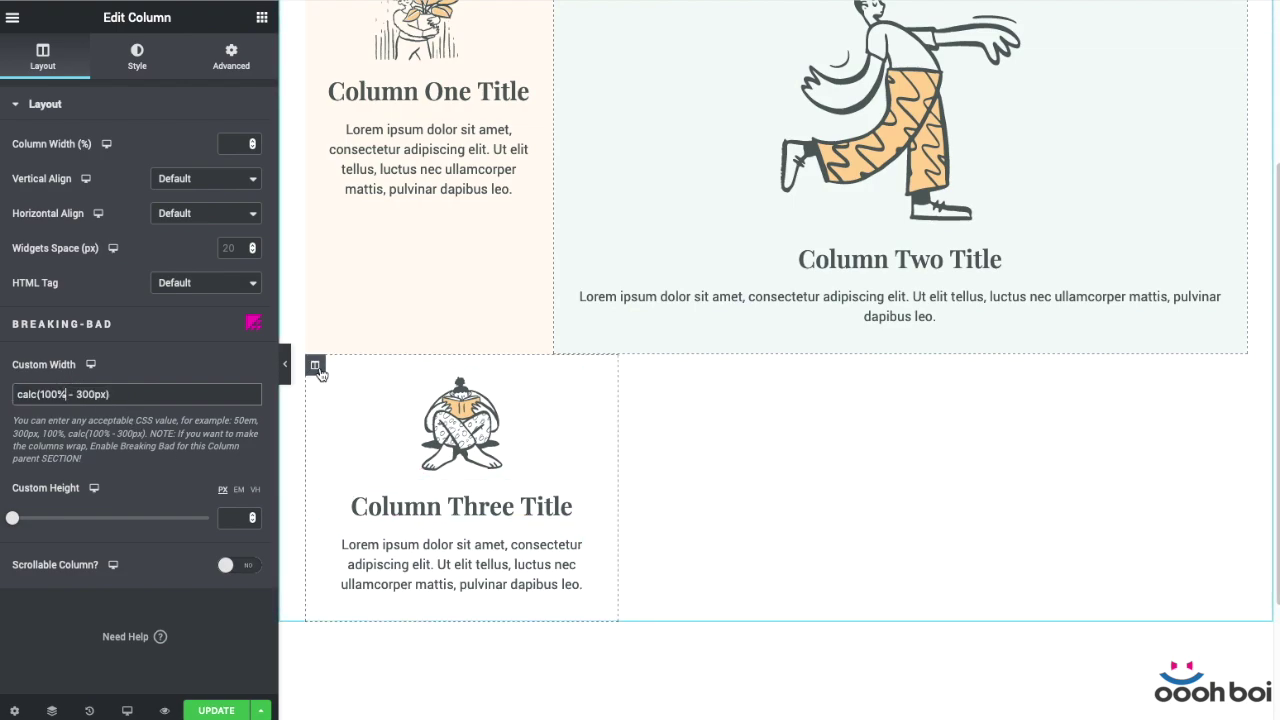
Set column three's custom width to 24em so it wraps below
key("ctrl+a")
key("BackSpace")
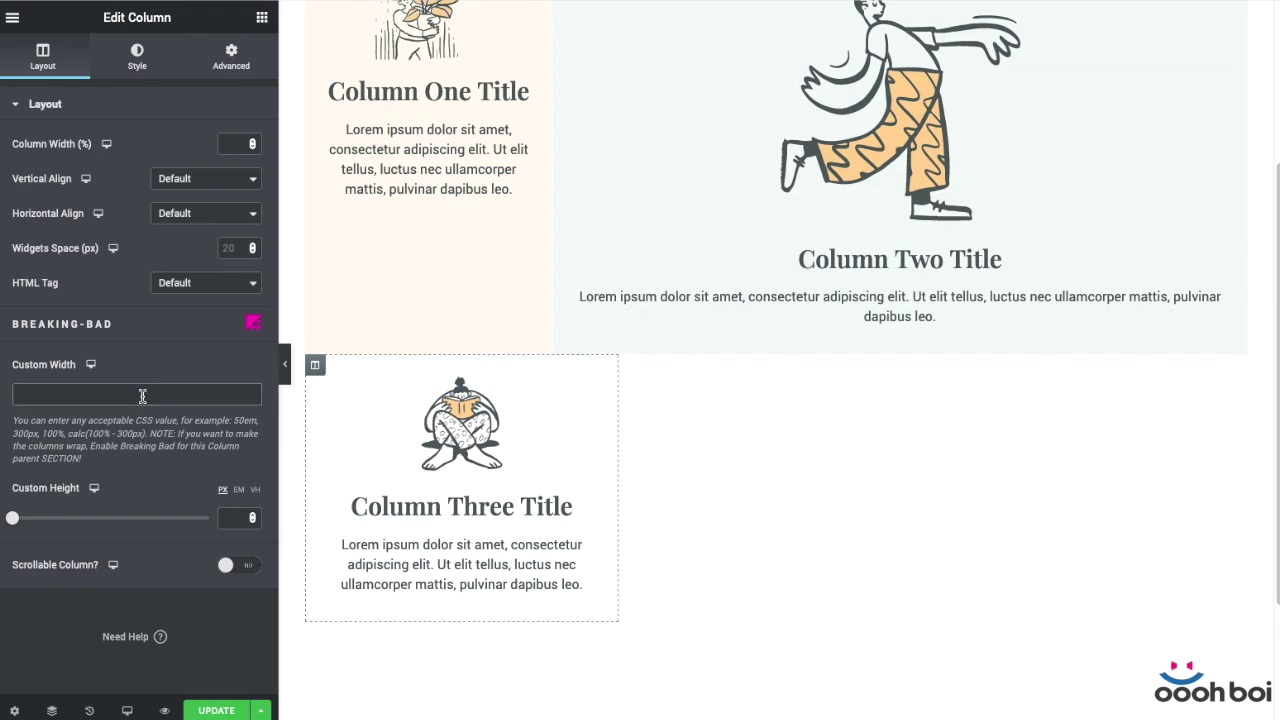
type("24em")
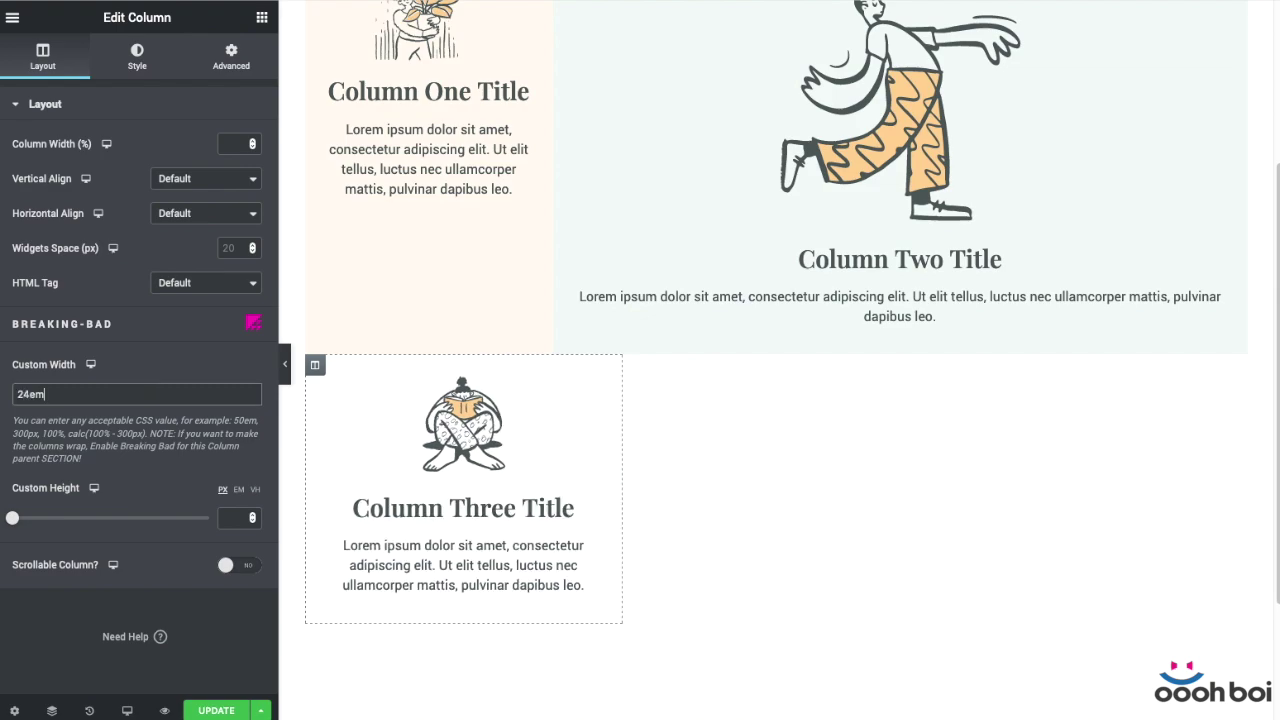
scroll(786, 370, "up", 3)
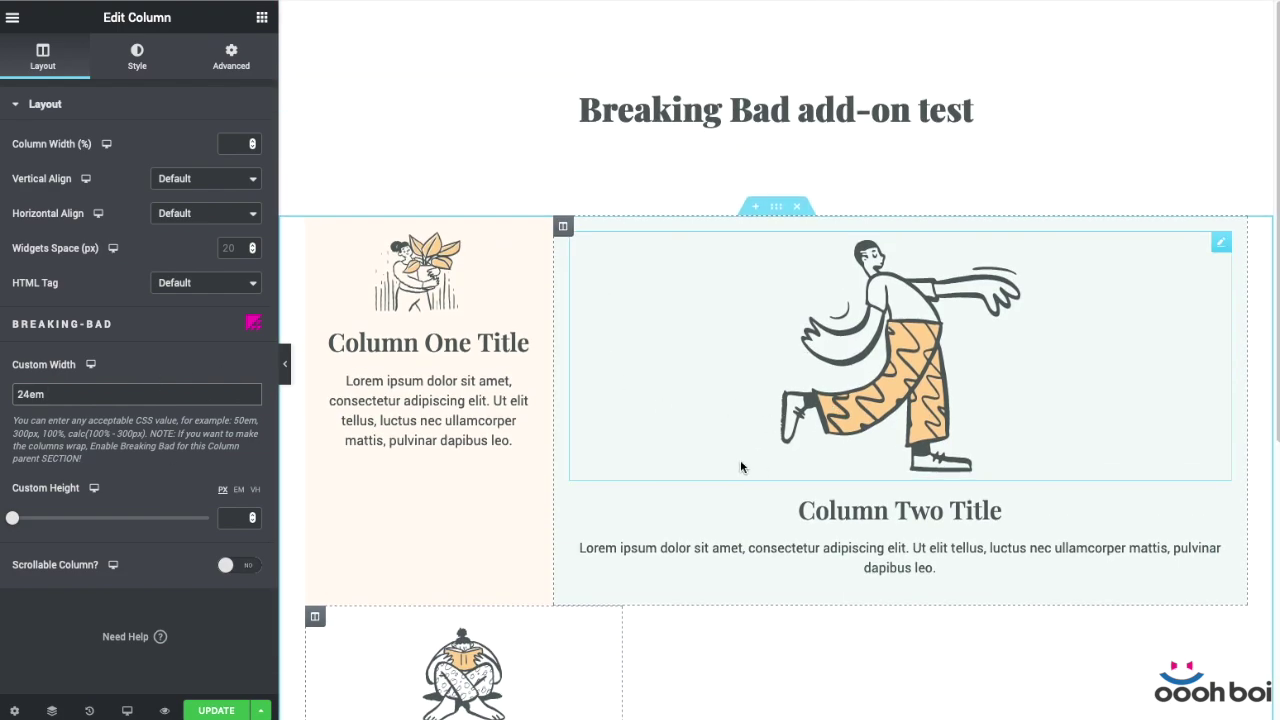
scroll(735, 460, "down", 4)
scroll(777, 471, "up", 4)
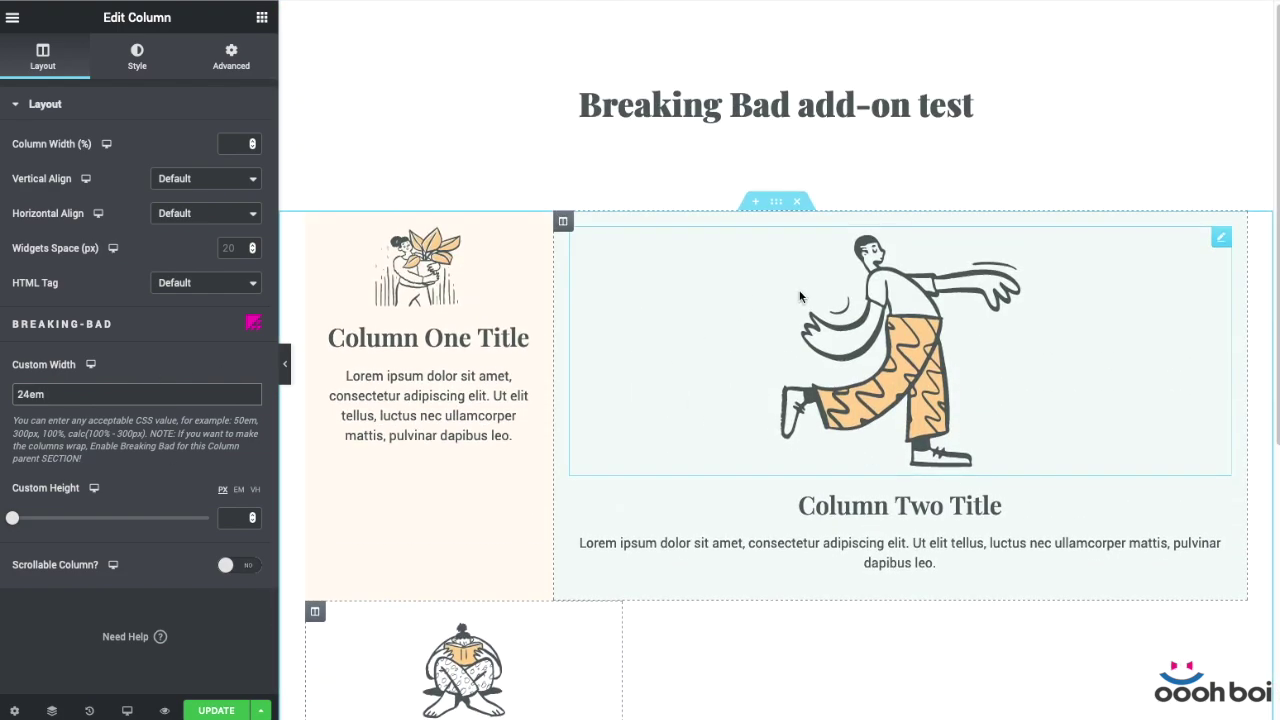
In the section's Breaking Bad settings, try centring the wrapped column, then align it to End
left_click(776, 201)
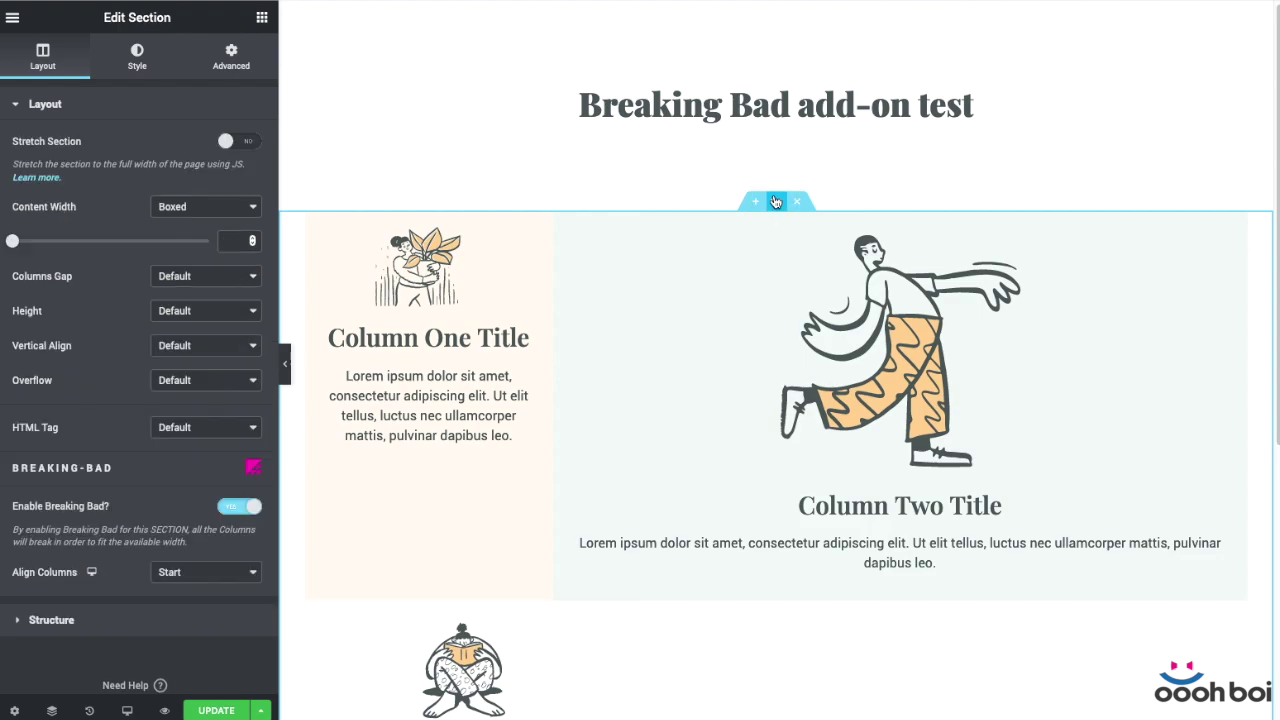
left_click_drag(112, 468, 8, 468)
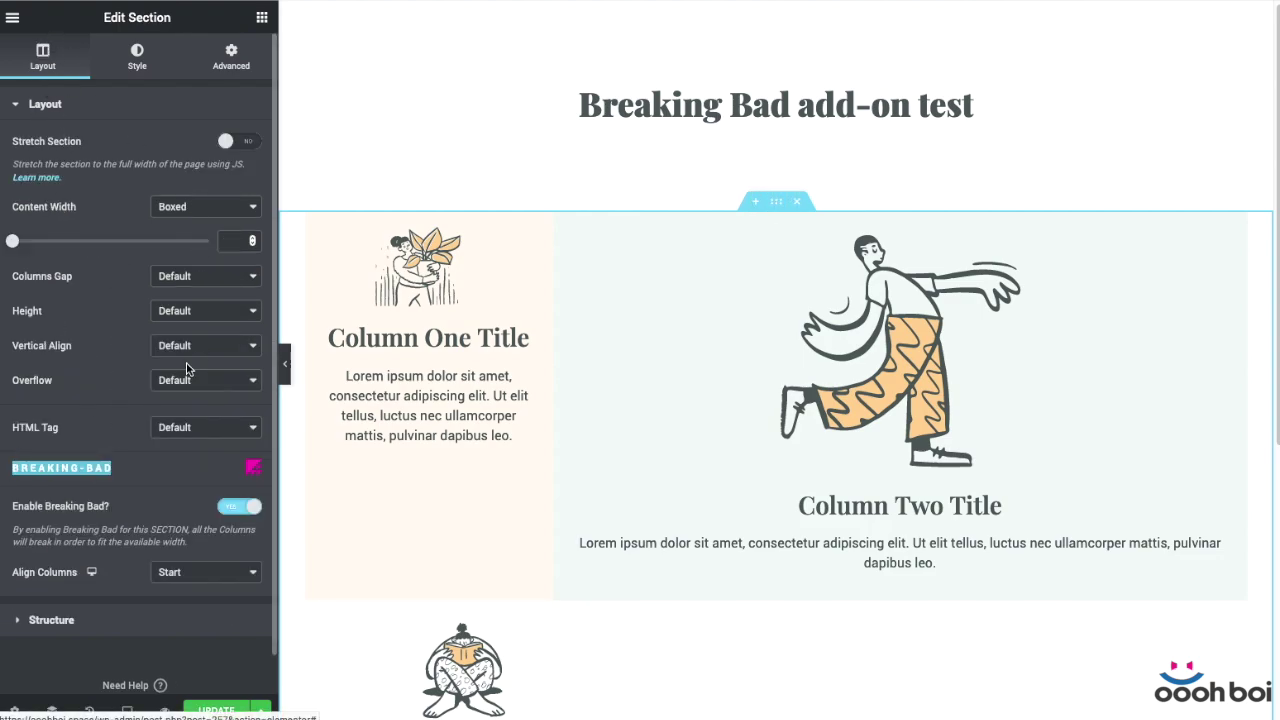
scroll(176, 543, "down", 1)
left_click(200, 532)
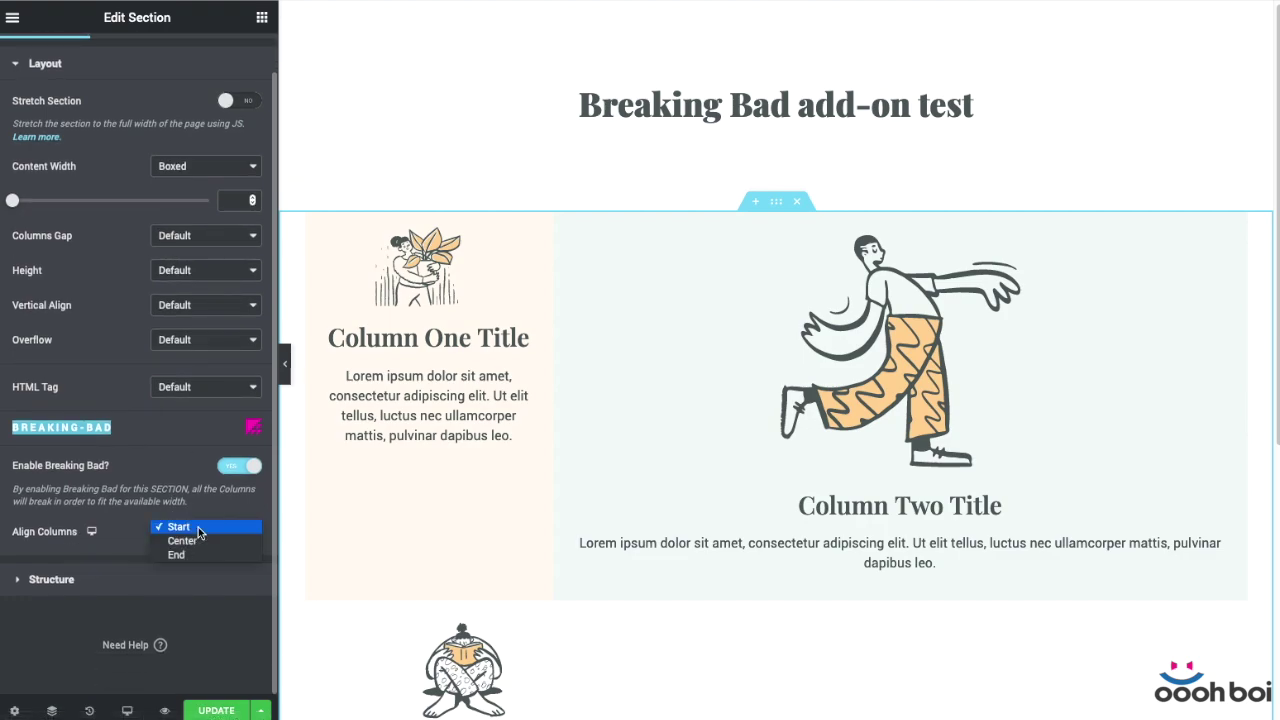
left_click(172, 546)
scroll(626, 563, "down", 3)
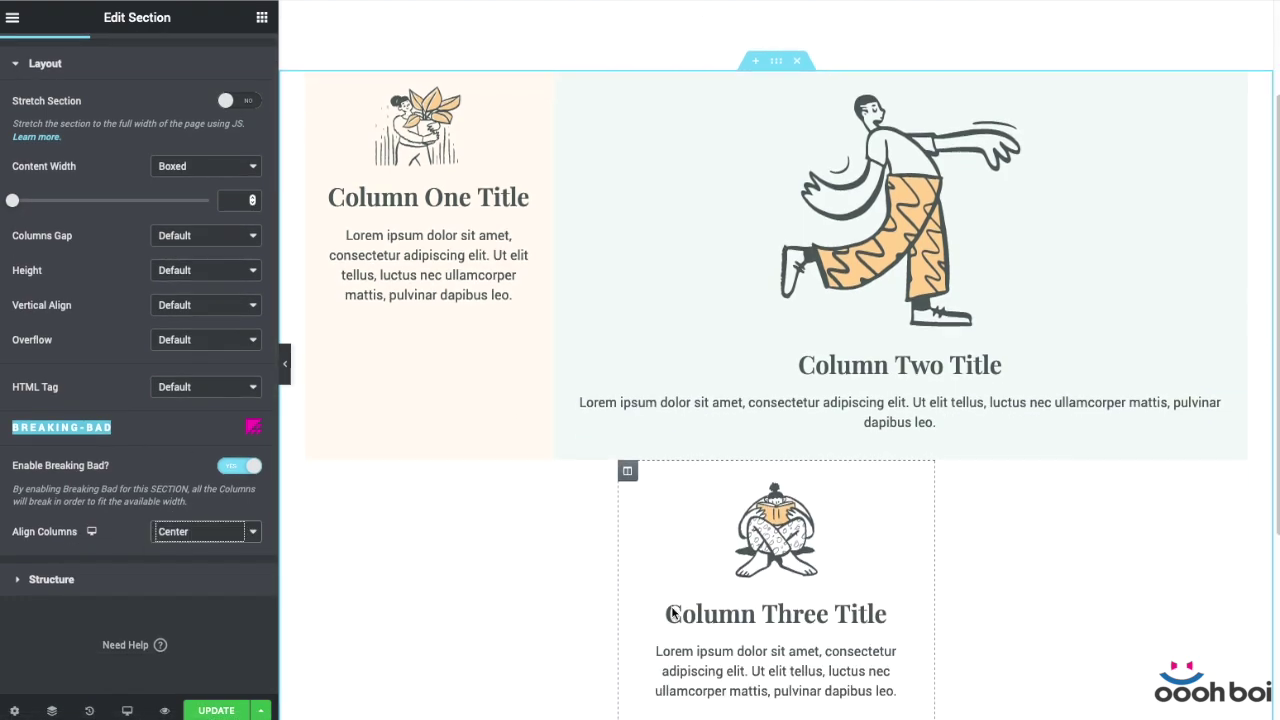
left_click(214, 531)
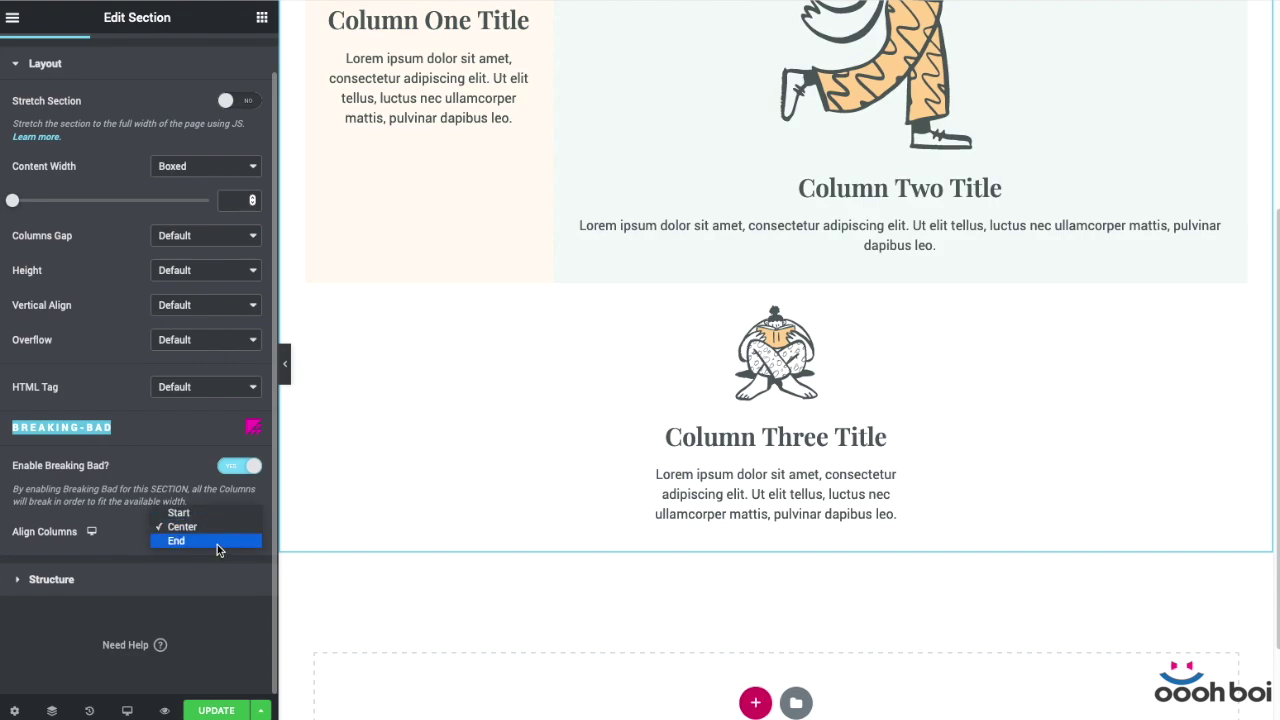
left_click(216, 541)
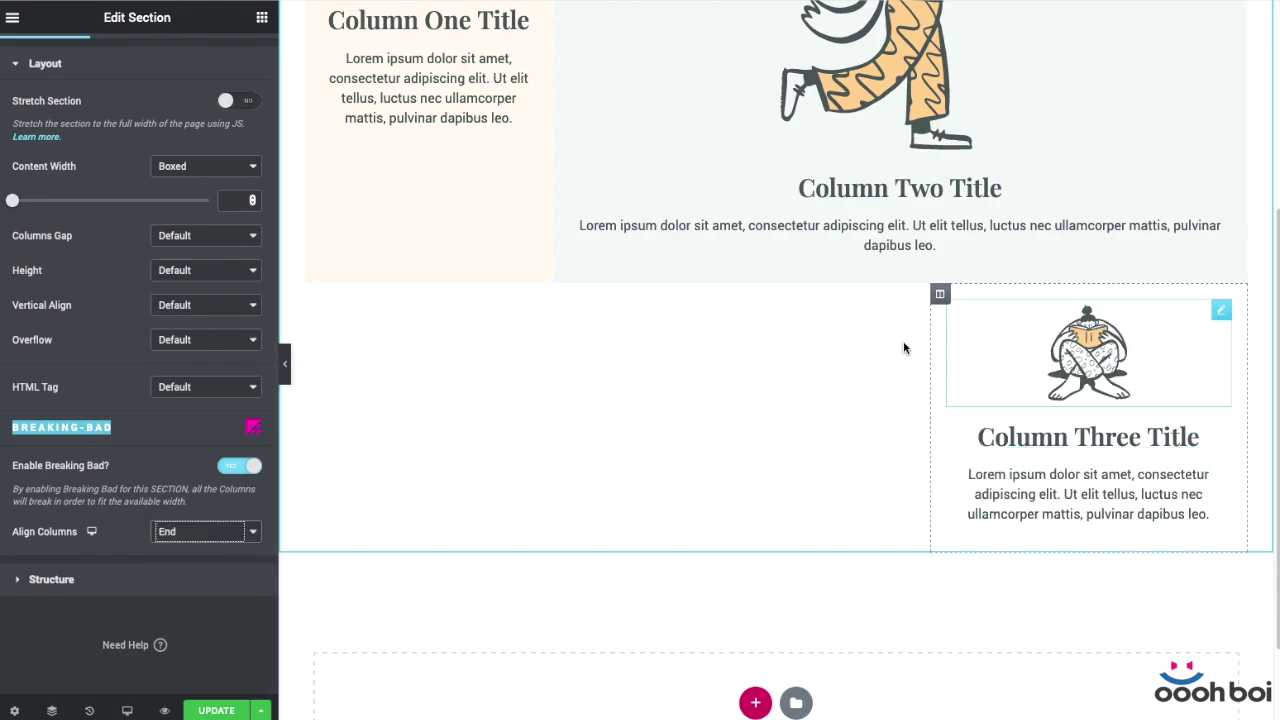
scroll(806, 202, "up", 3)
scroll(806, 202, "down", 1)
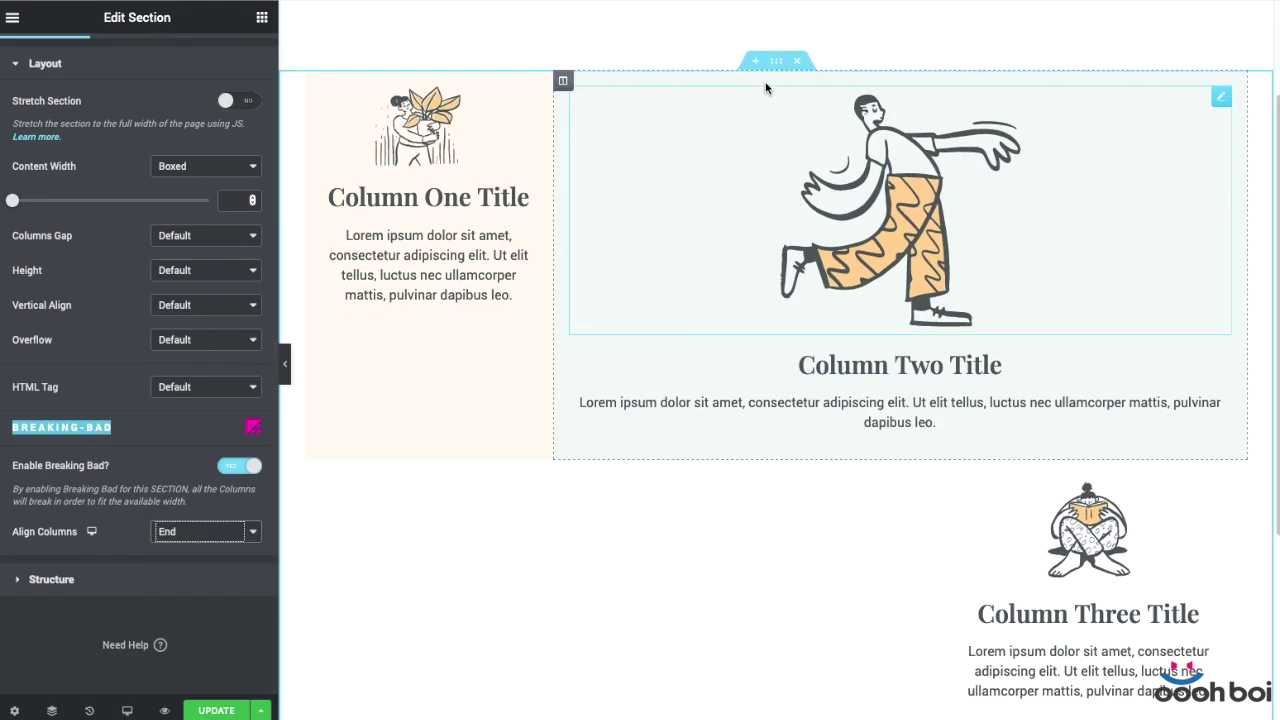
scroll(777, 57, "up", 2)
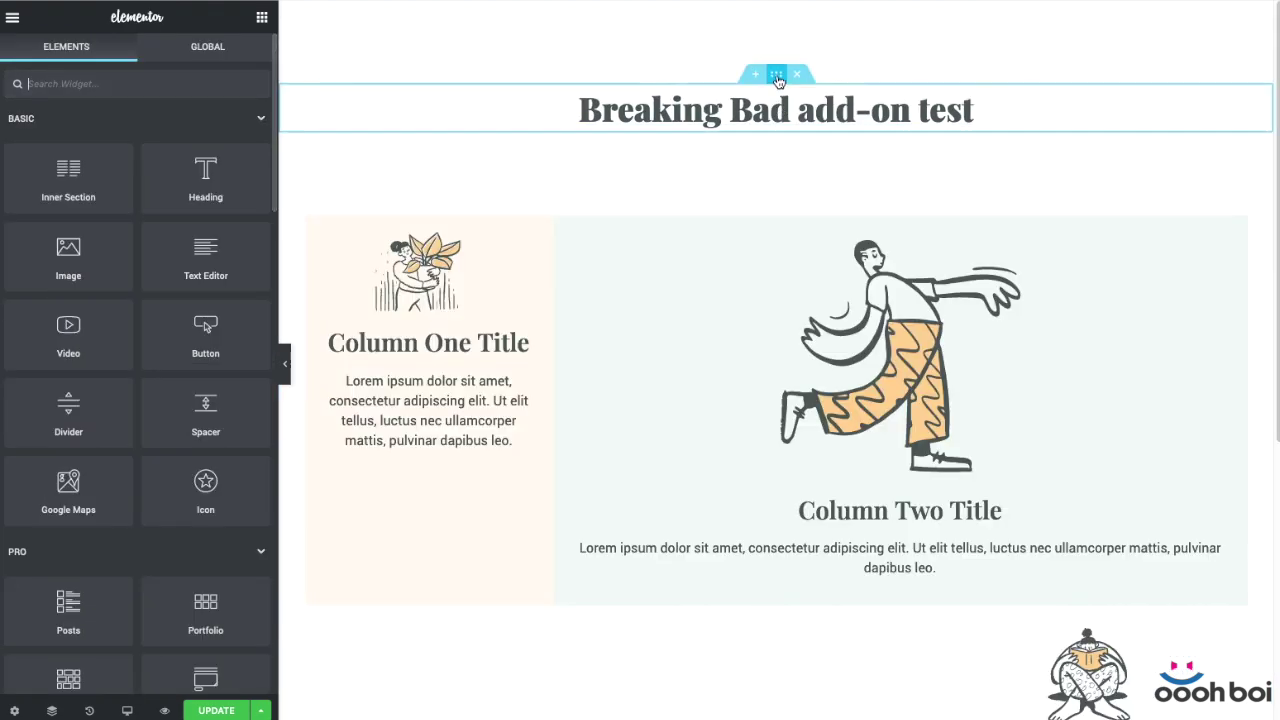
Reselect the section and open Column Three's settings
left_click(776, 75)
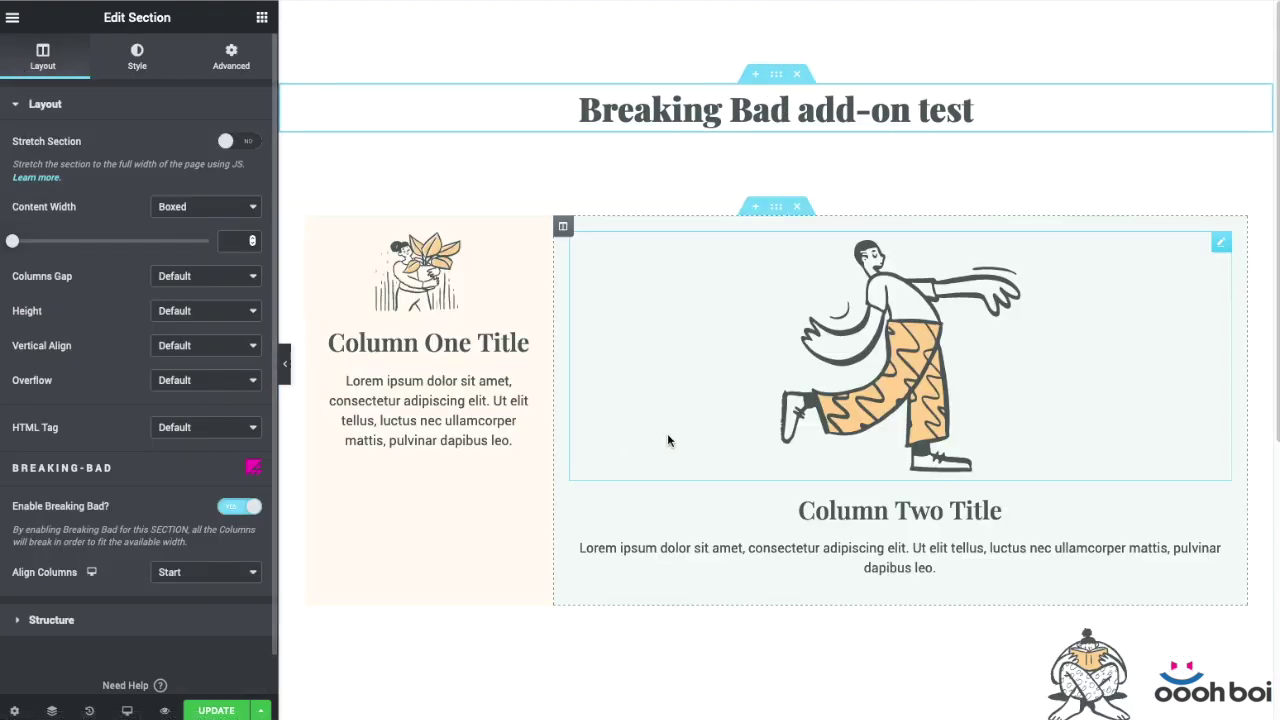
scroll(788, 431, "down", 5)
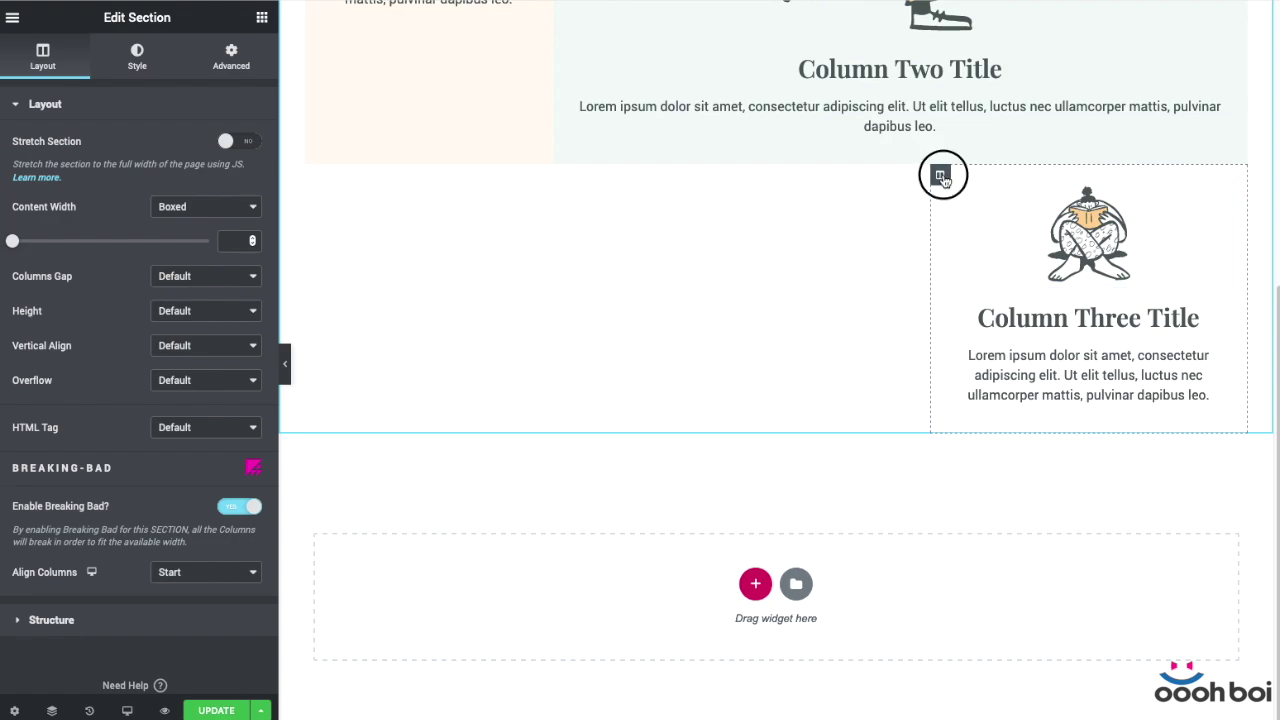
left_click(941, 176)
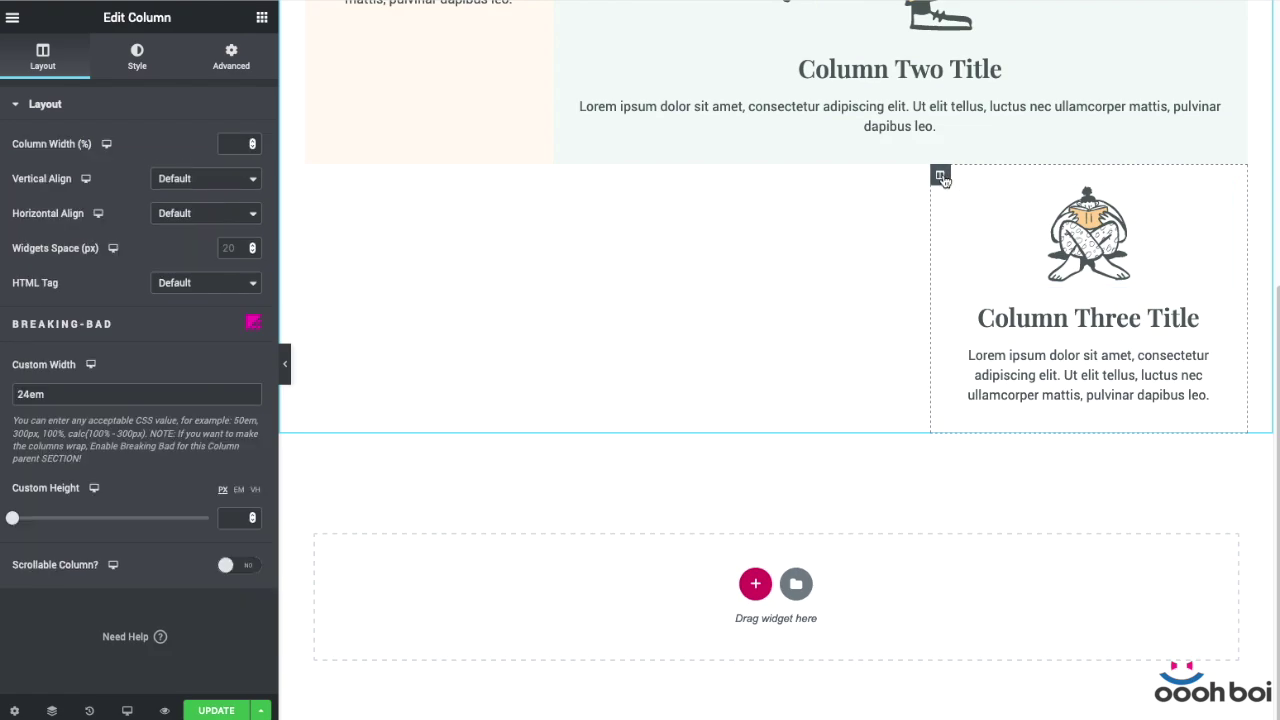
Give Column Three a 100 custom height with Scrollable Column on, and test the scrolling
left_click(240, 517)
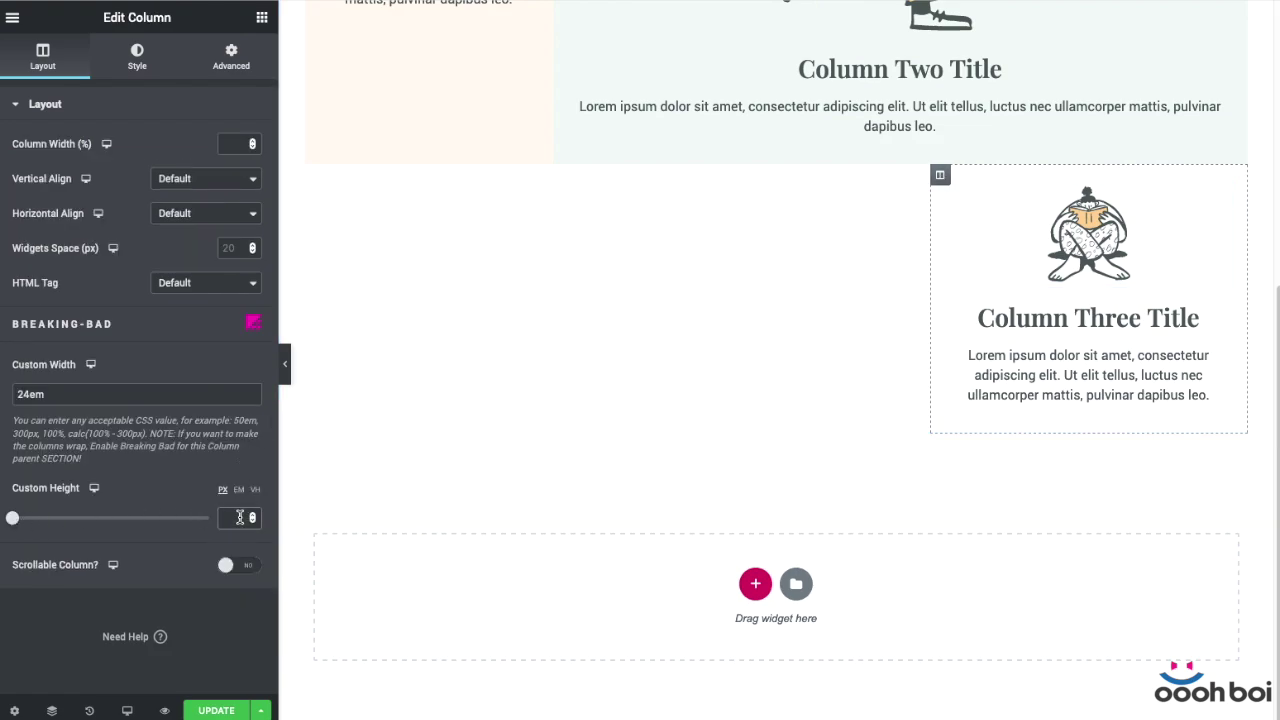
type("100")
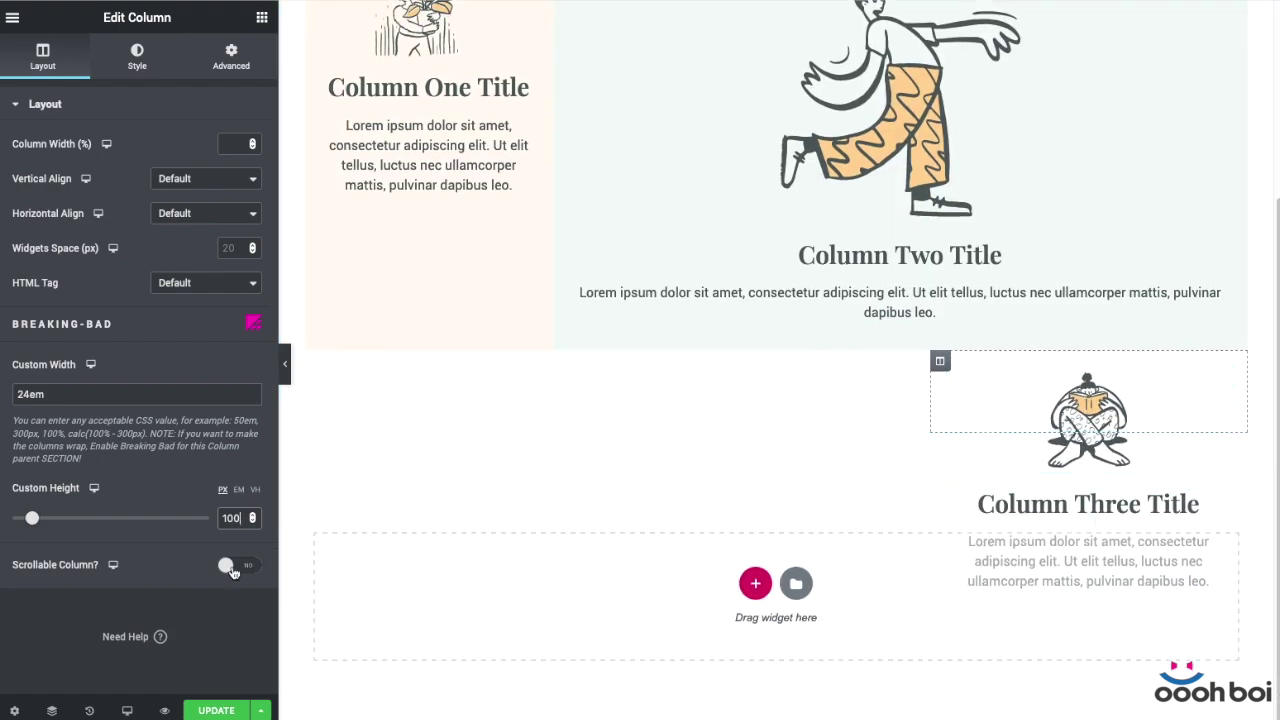
left_click(238, 566)
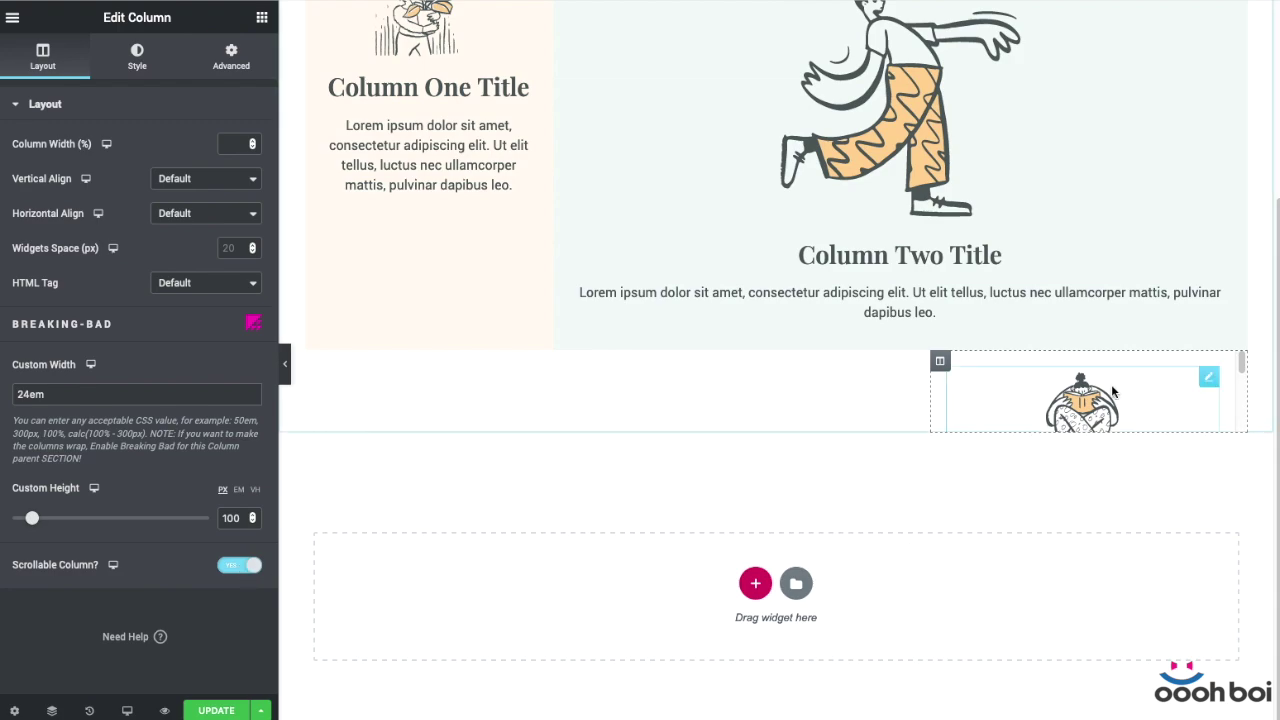
scroll(1115, 392, "down", 3)
scroll(1115, 392, "up", 3)
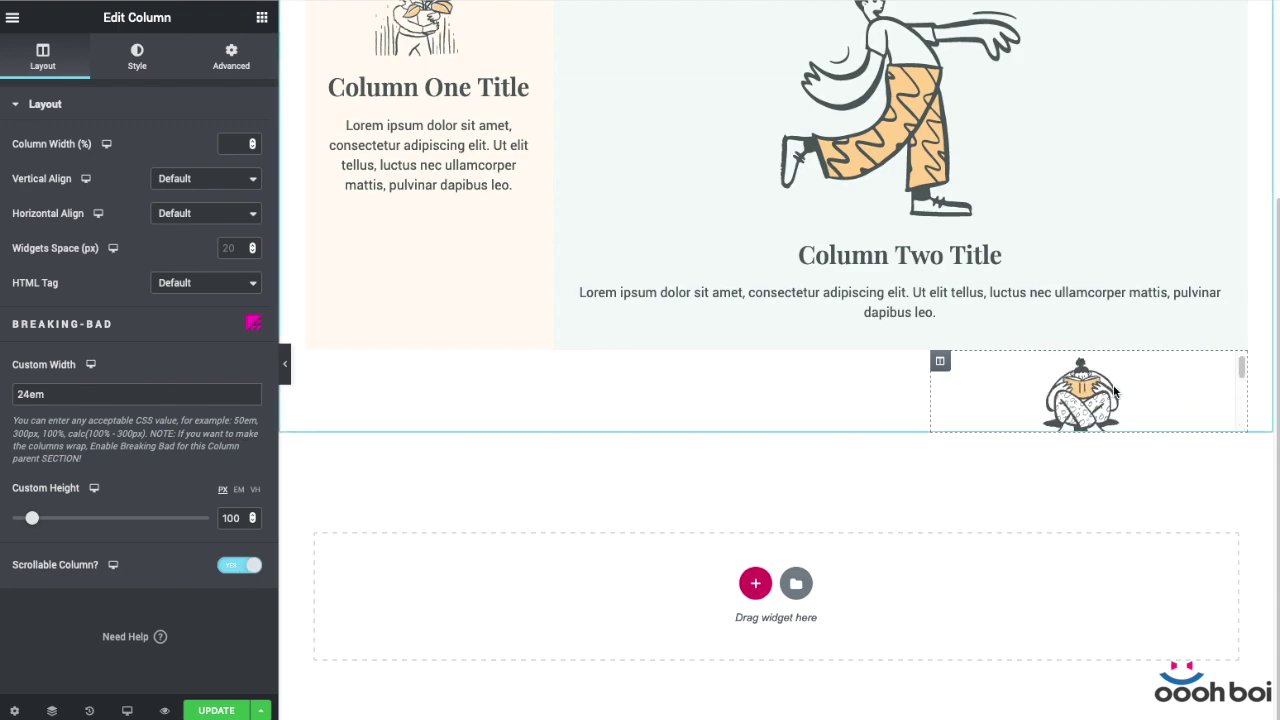
scroll(1115, 392, "down", 3)
scroll(1115, 392, "up", 3)
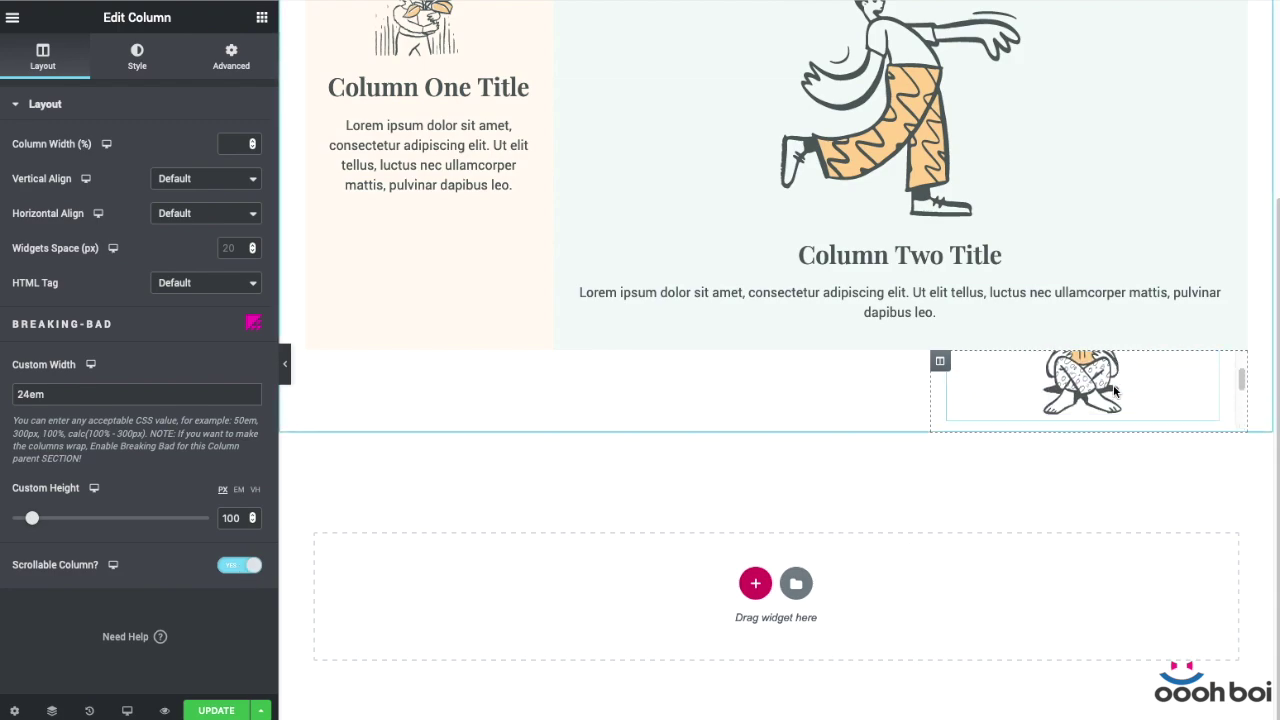
scroll(1115, 391, "down", 3)
scroll(1115, 391, "up", 3)
scroll(1115, 391, "down", 3)
scroll(1115, 391, "up", 3)
Turn off Scrollable Column and clear Column Three's custom height
left_click(240, 565)
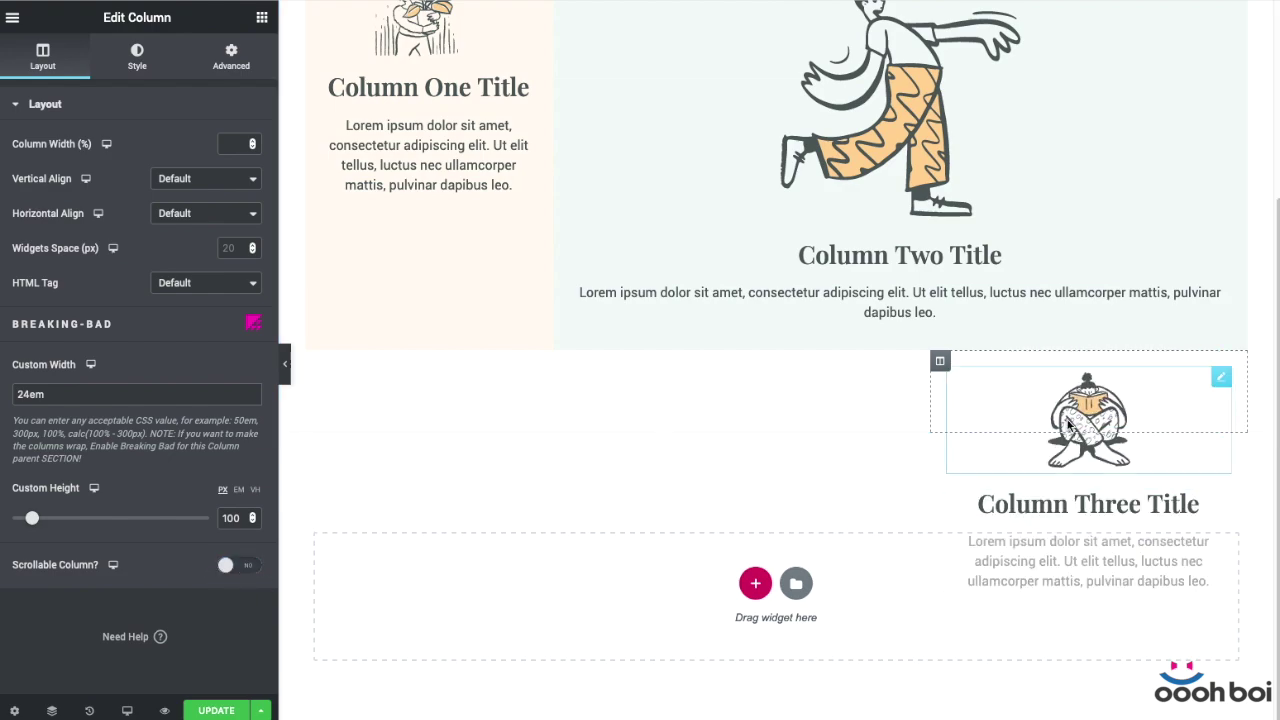
double_click(244, 523)
key("BackSpace")
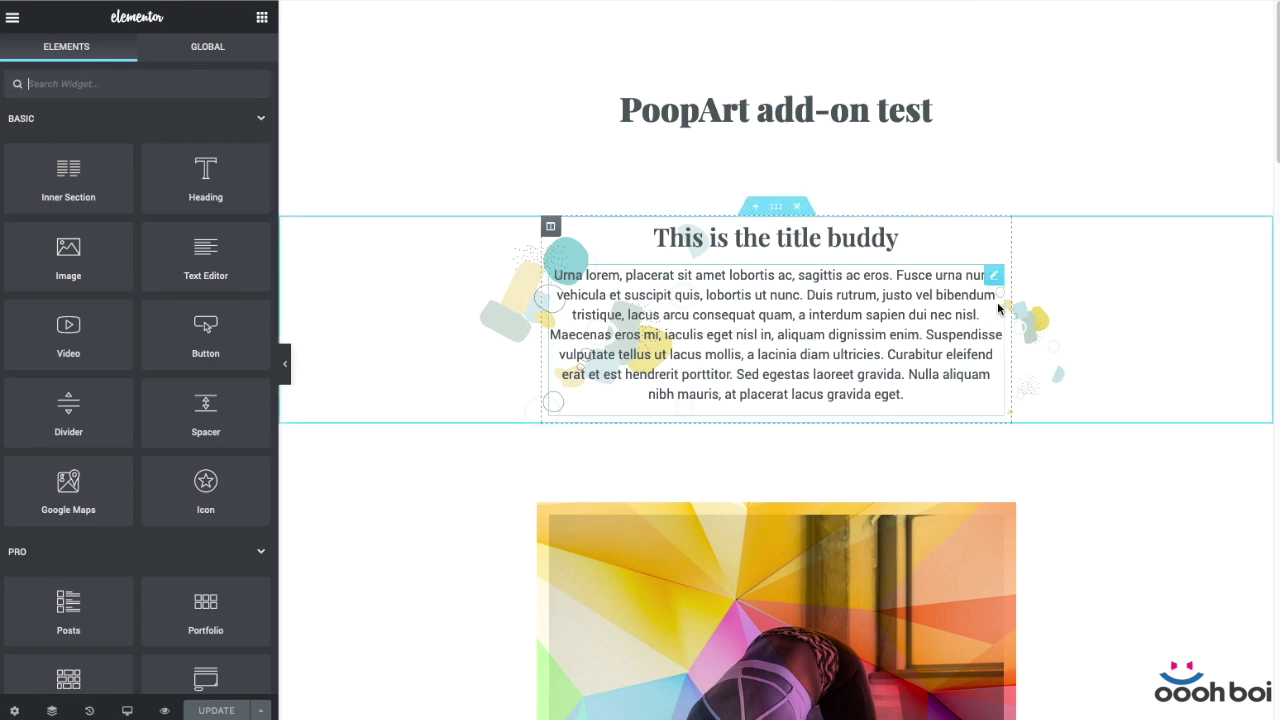
Open the text block's Advanced tab and expand its PoopArt layer settings
left_click(993, 276)
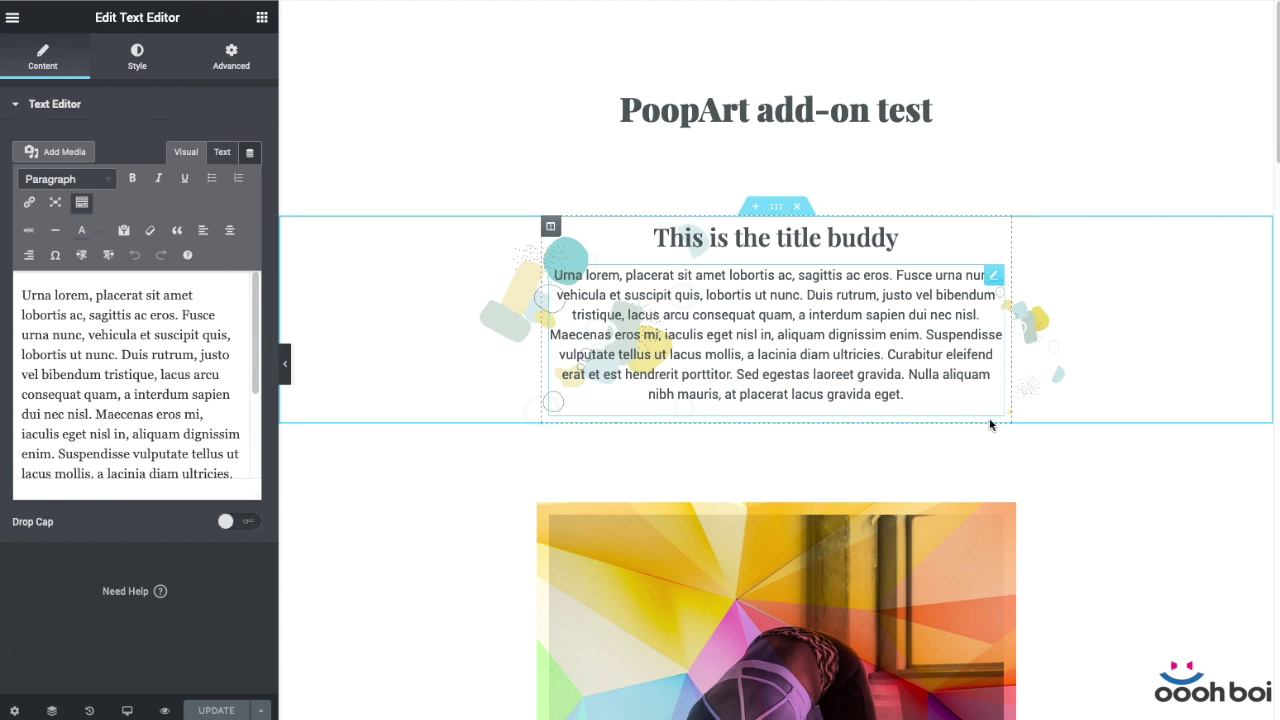
scroll(998, 493, "down", 5)
scroll(985, 205, "up", 4)
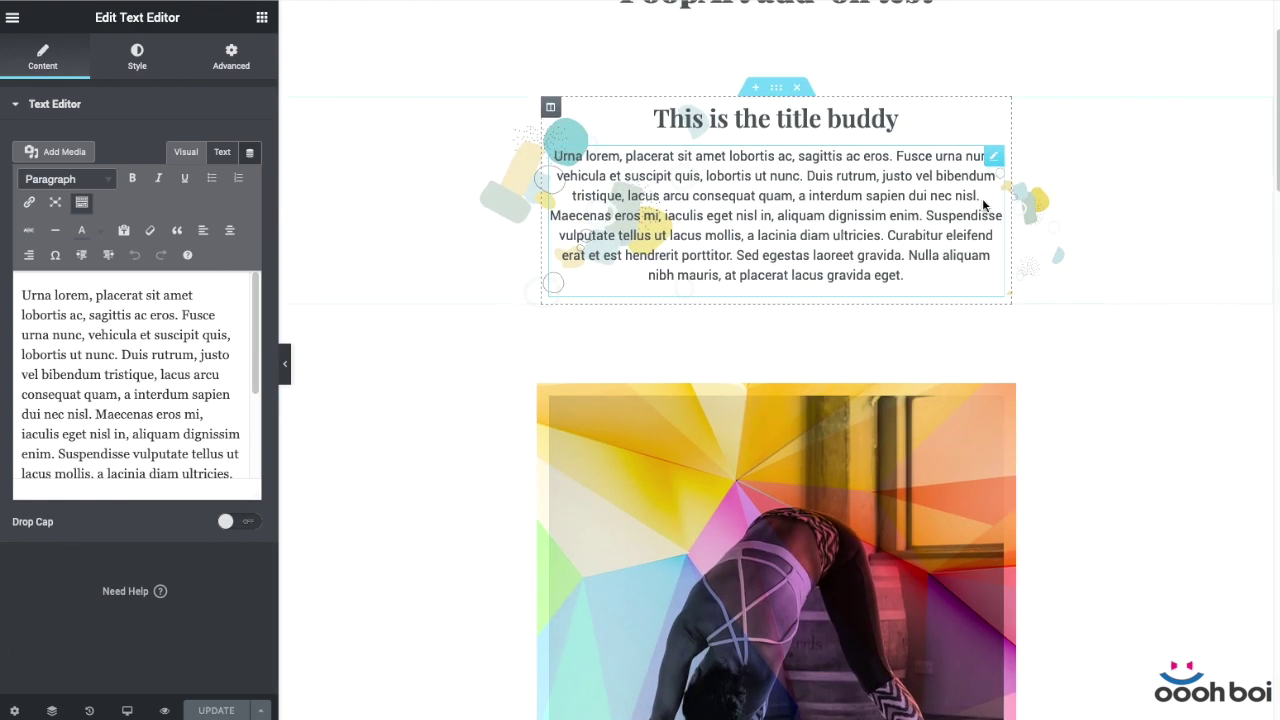
left_click(240, 55)
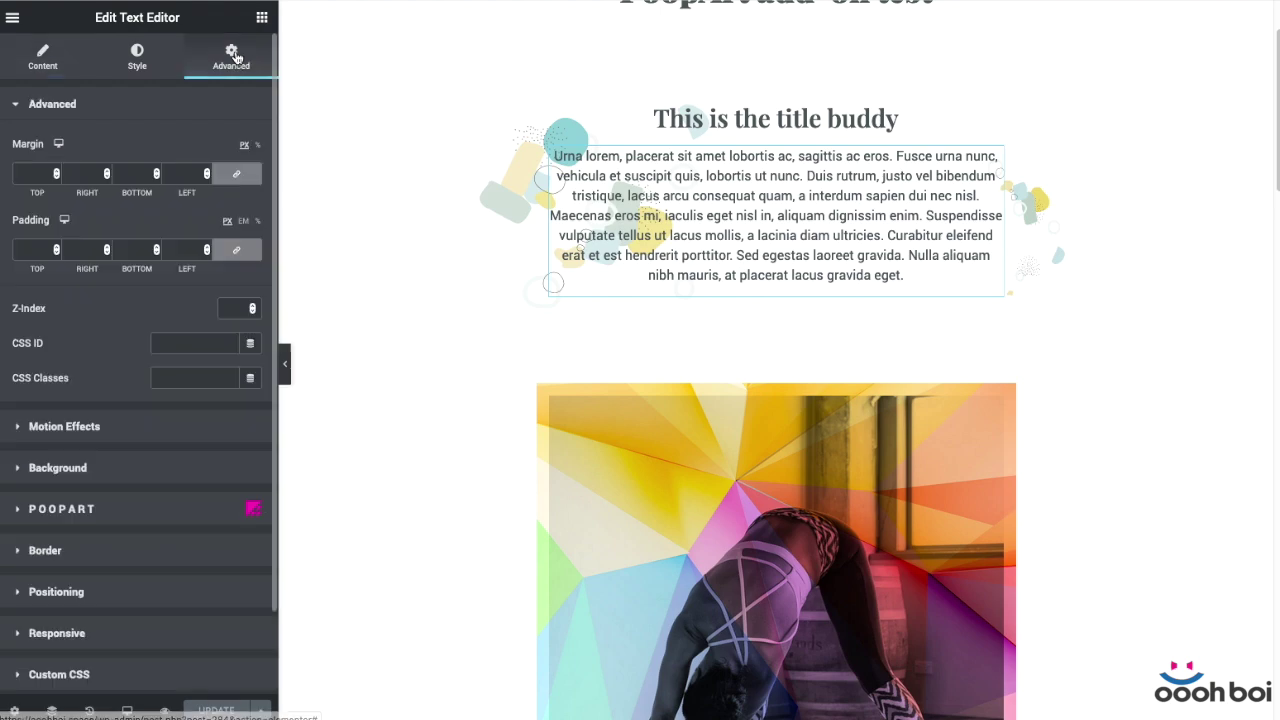
left_click(148, 511)
scroll(195, 254, "down", 3)
scroll(195, 254, "down", 1)
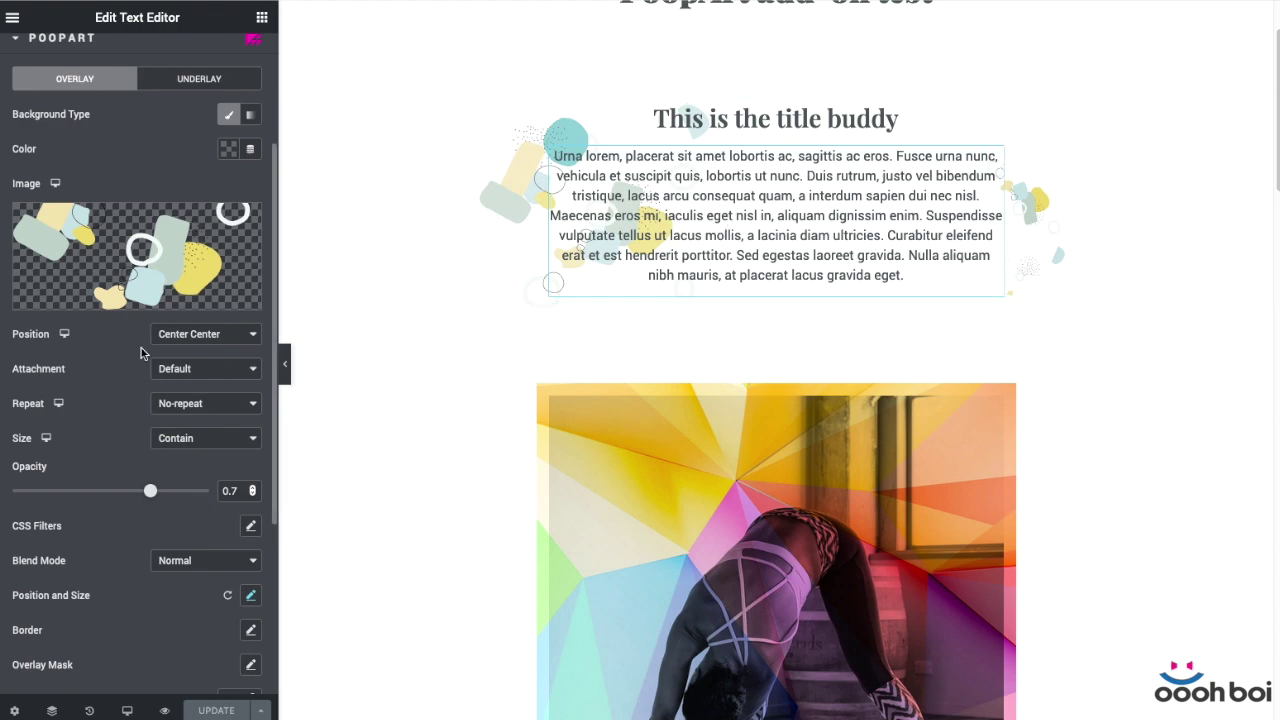
scroll(836, 280, "down", 2)
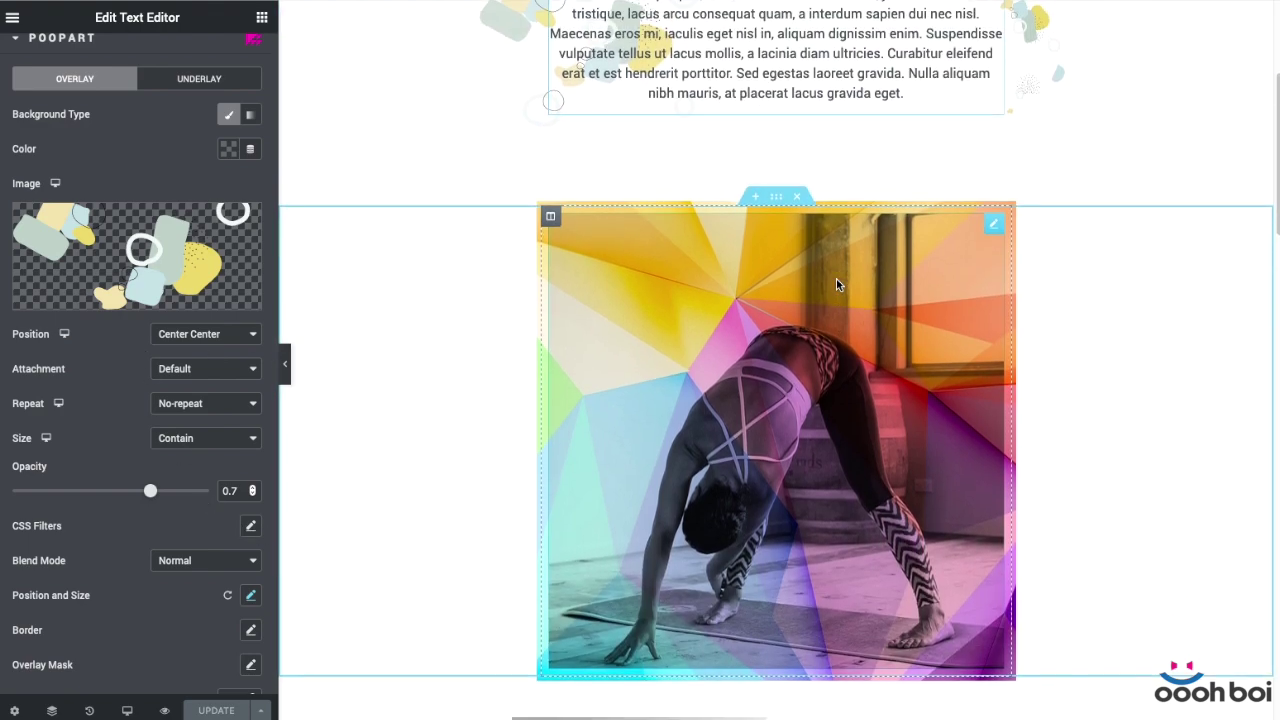
scroll(838, 281, "up", 3)
scroll(128, 189, "up", 2)
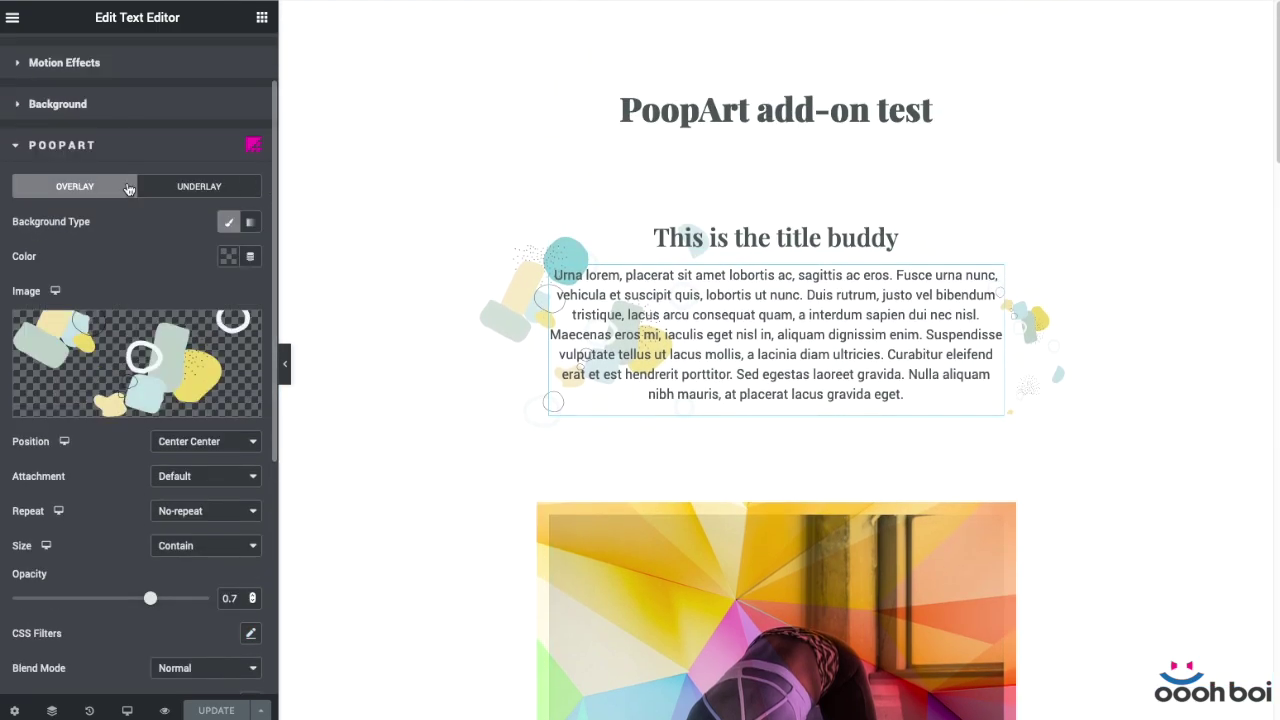
Compare the PoopArt Underlay and Overlay tabs, ending on the Overlay settings
left_click(178, 189)
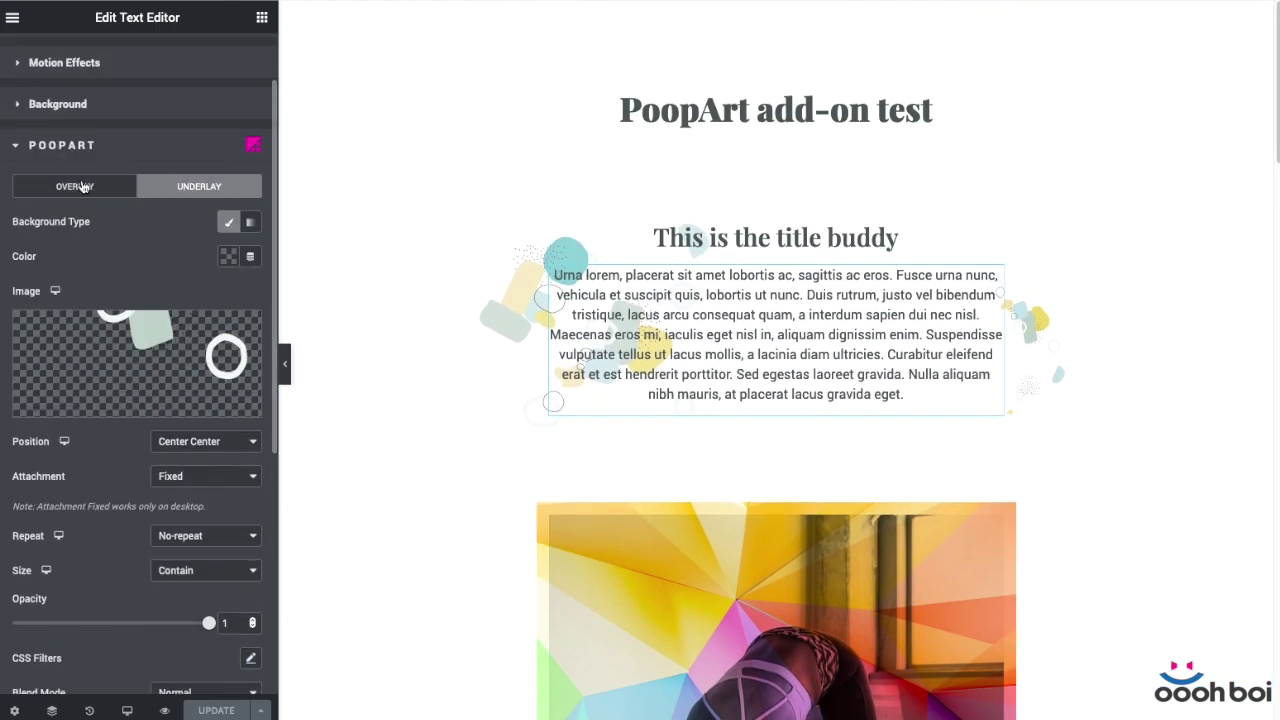
left_click(84, 188)
left_click(224, 192)
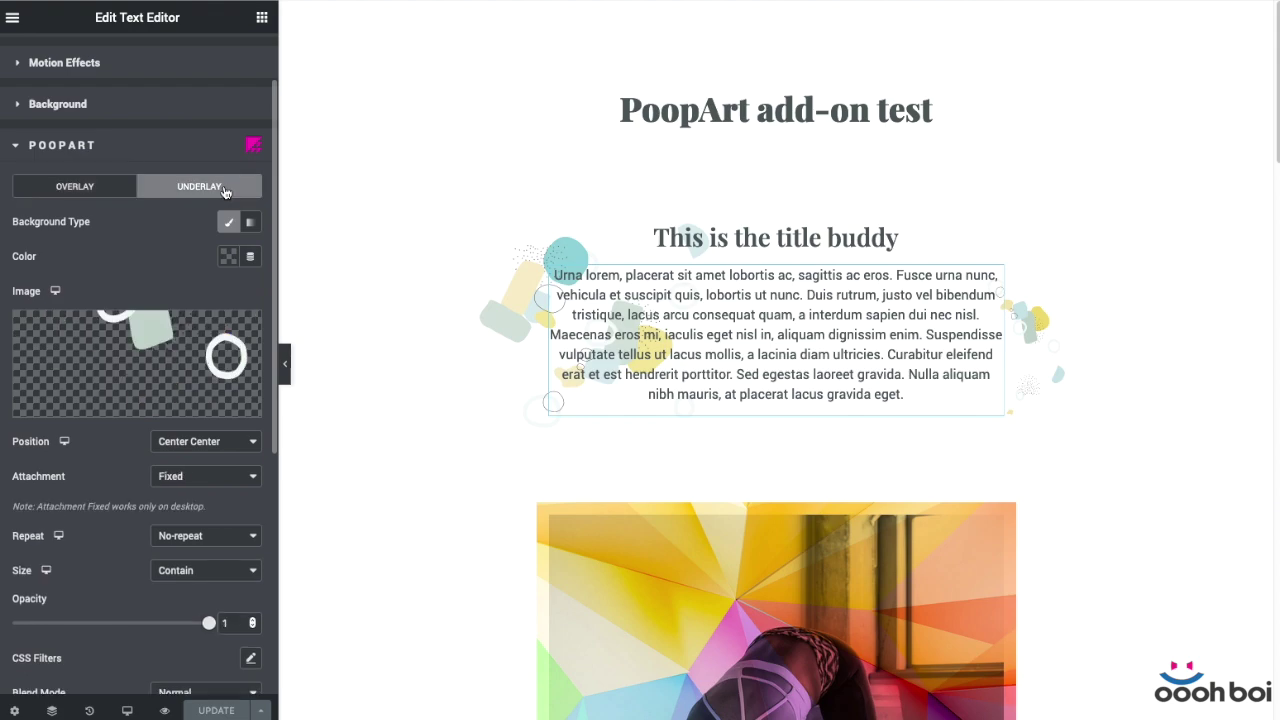
left_click(81, 190)
left_click(197, 189)
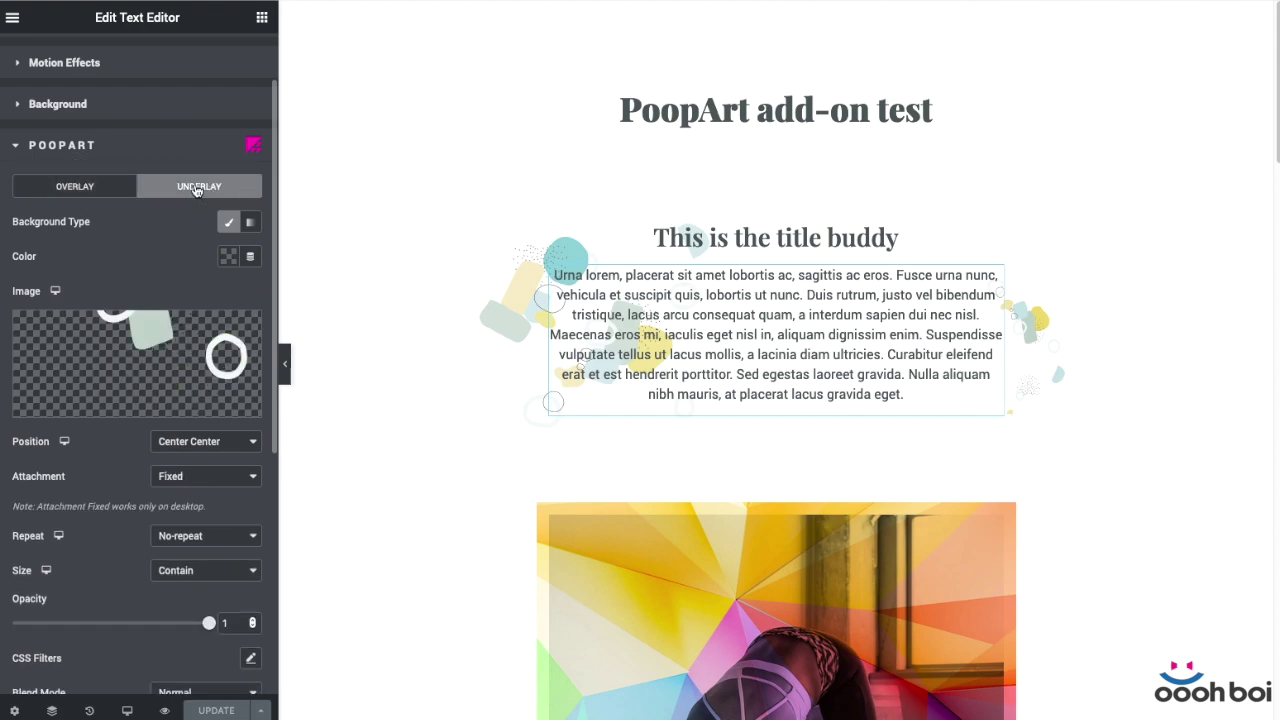
left_click(97, 190)
scroll(737, 285, "down", 3)
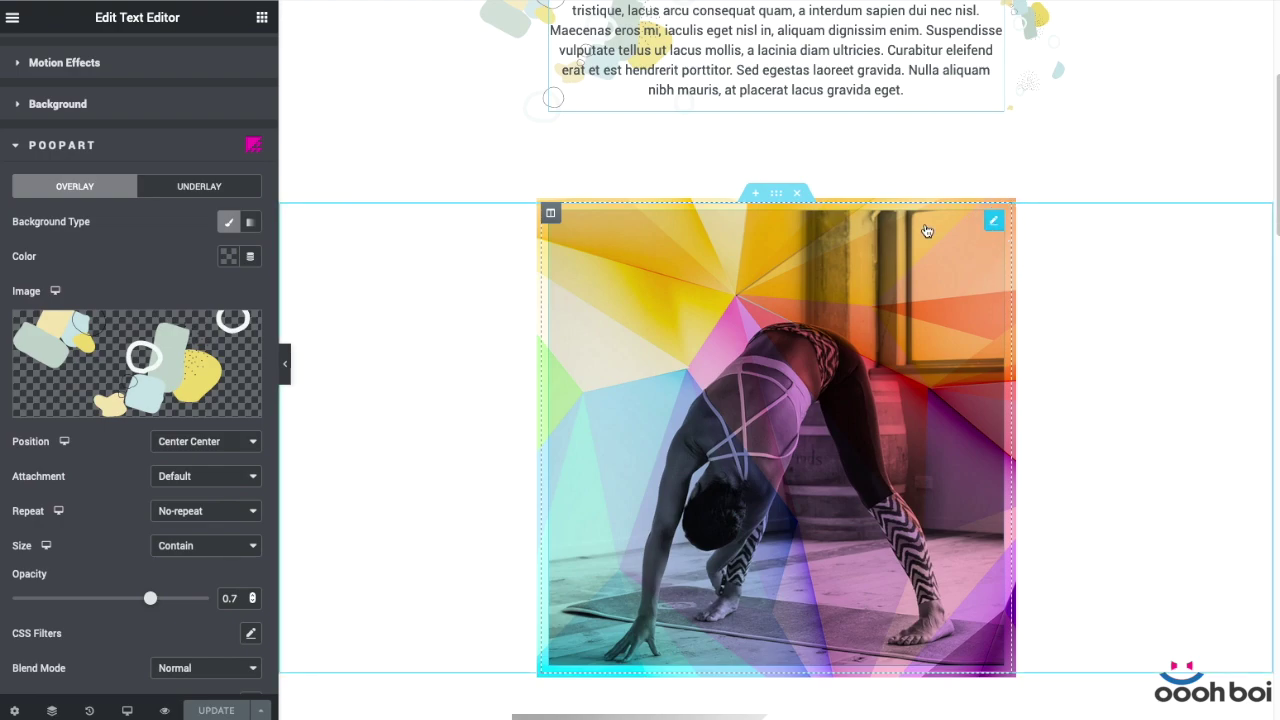
Try Screen, Lighten and Color blend modes on the polygon overlay, then restore Multiply
scroll(204, 252, "down", 5)
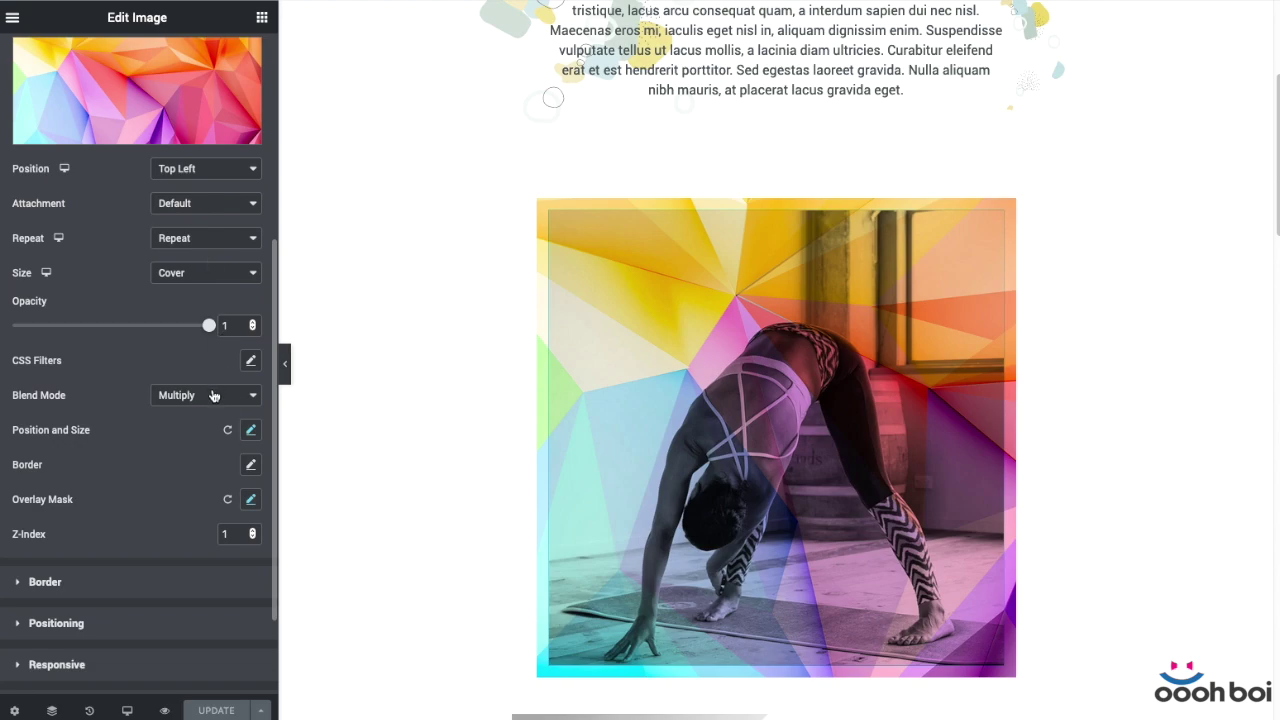
left_click(213, 395)
left_click(214, 408)
left_click(211, 397)
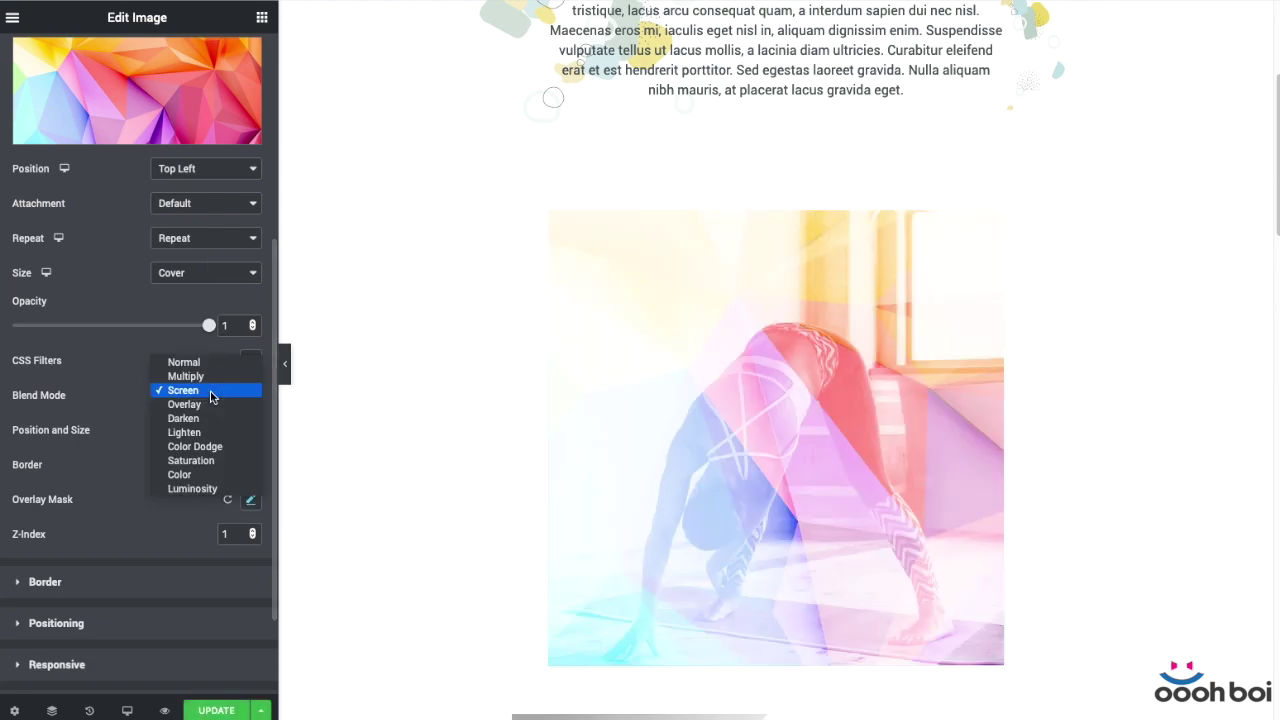
left_click(206, 433)
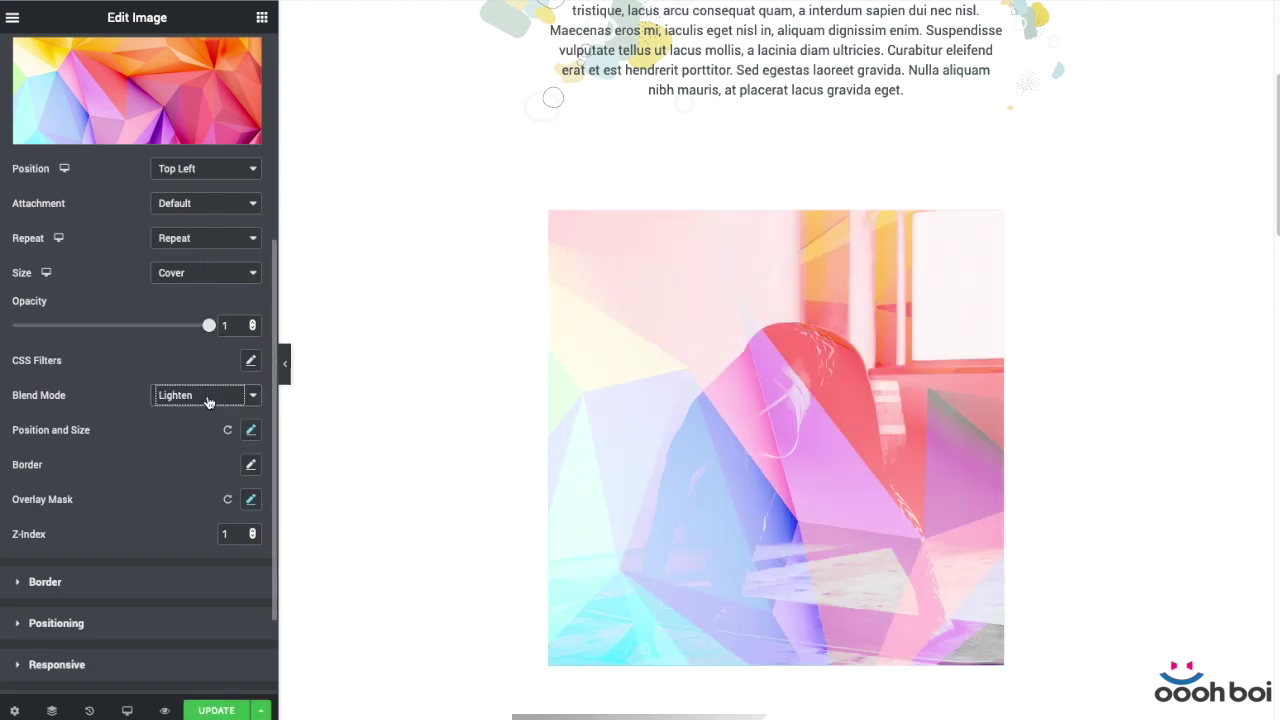
left_click(208, 398)
left_click(206, 431)
left_click(208, 398)
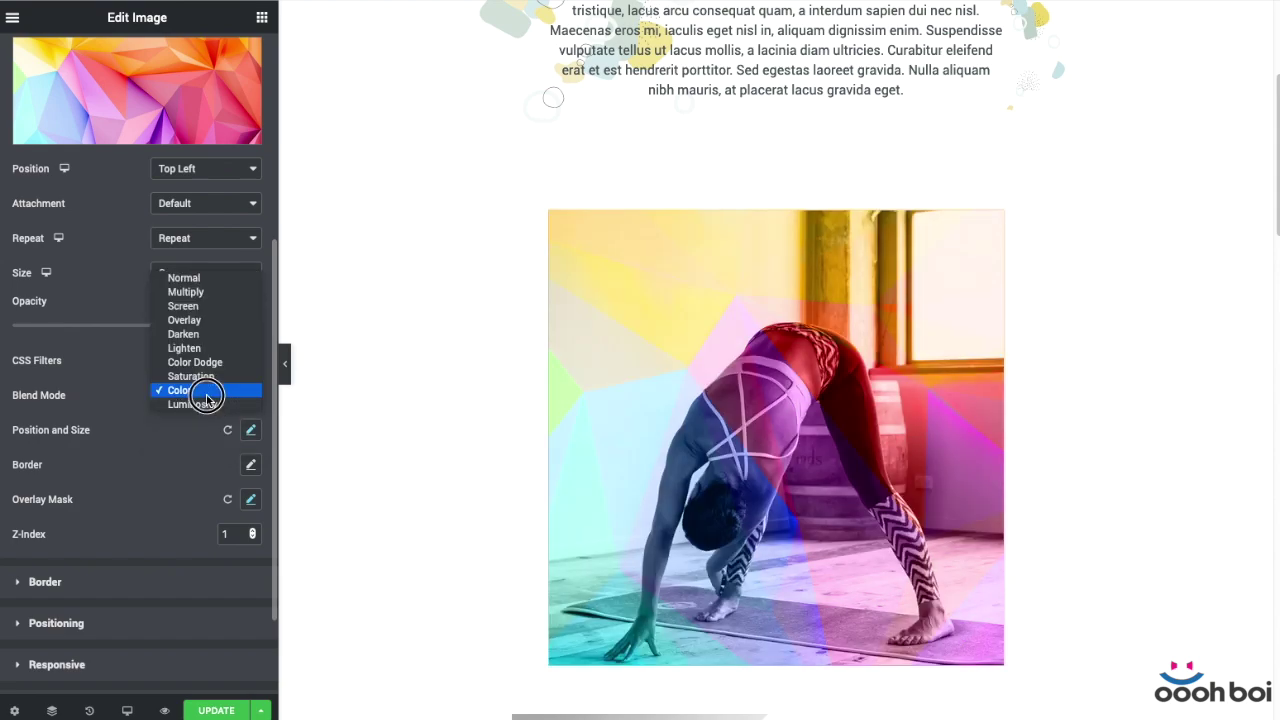
left_click(186, 292)
scroll(884, 339, "down", 10)
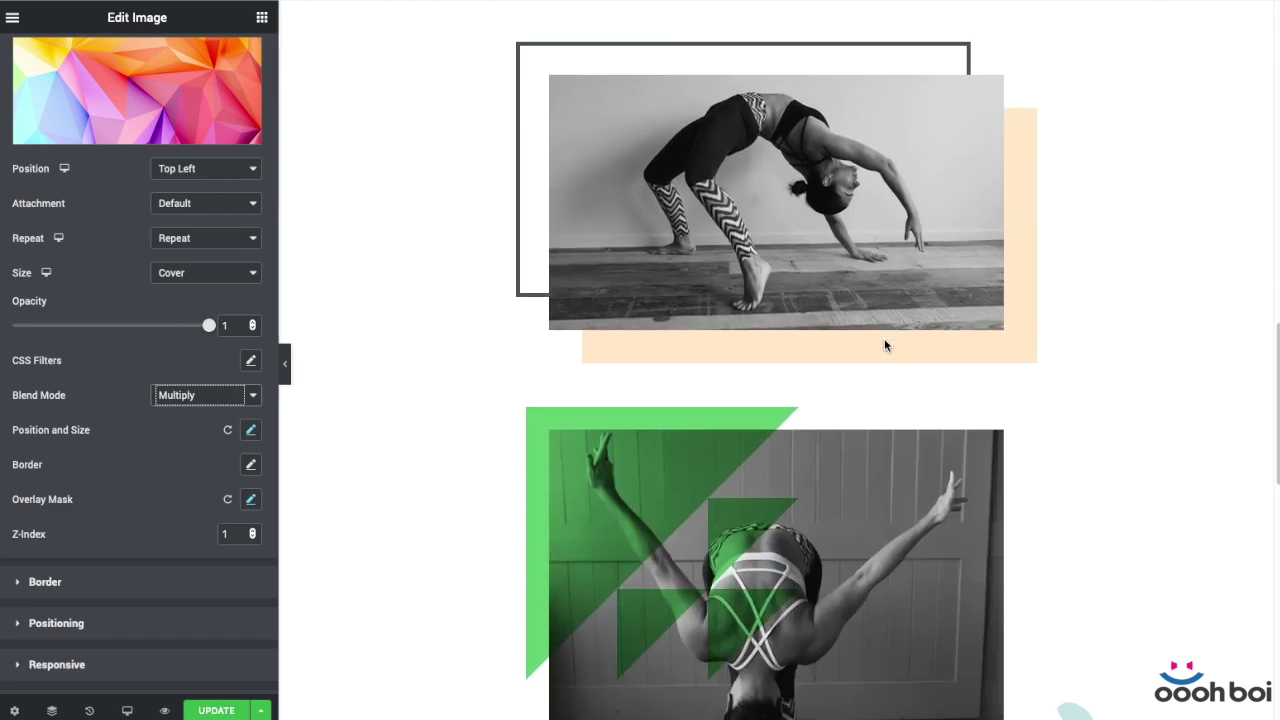
scroll(884, 338, "down", 8)
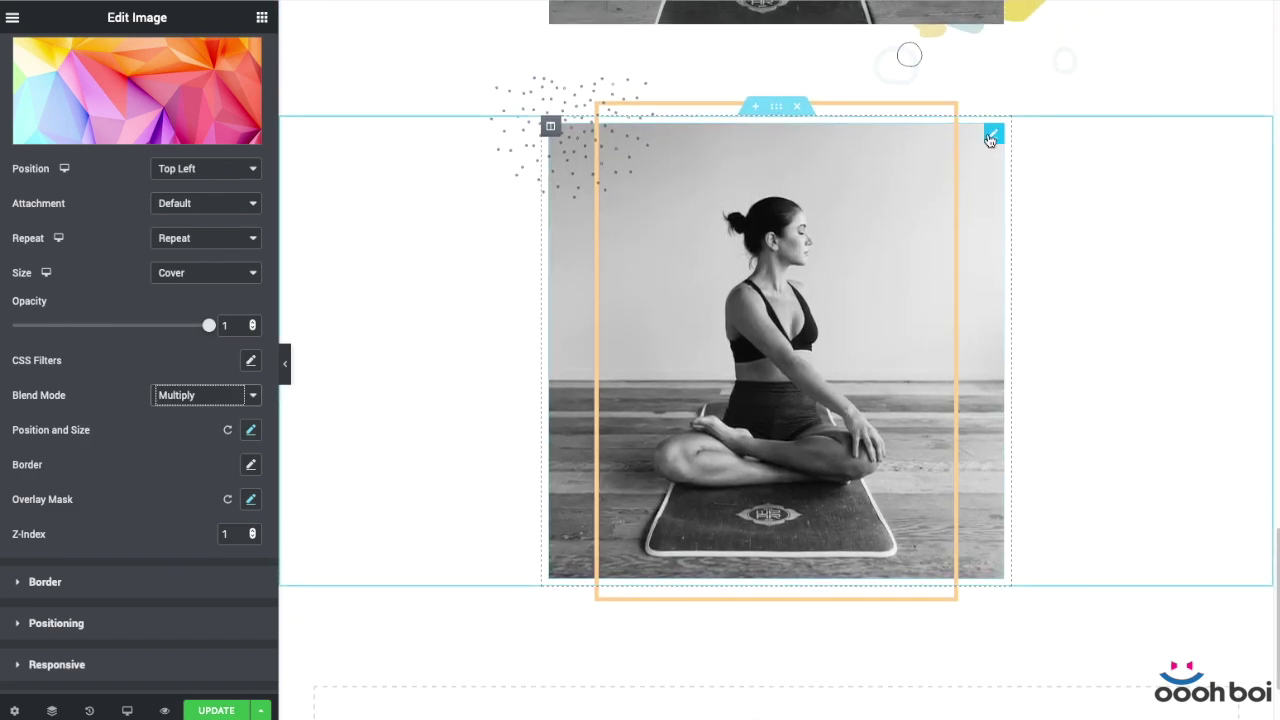
Open the seated yoga photo's PoopArt Underlay settings, briefly checking its border options
left_click(990, 138)
scroll(323, 143, "up", 3)
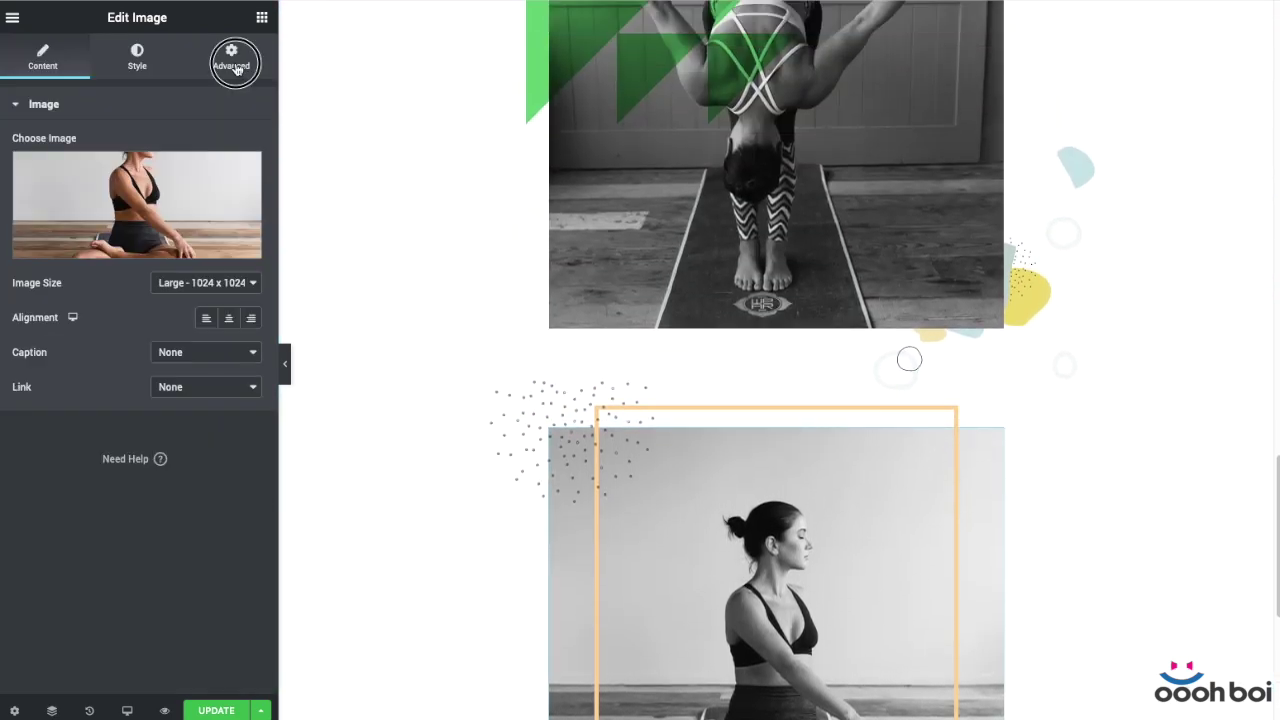
left_click(231, 57)
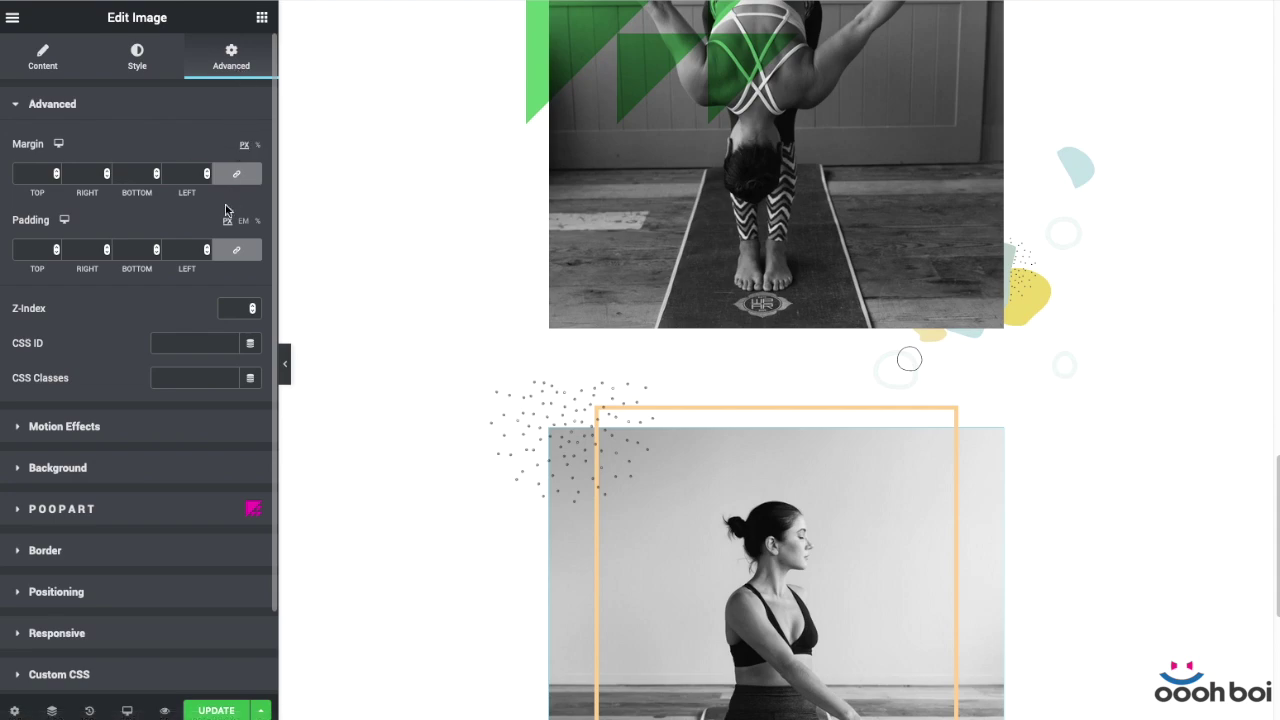
left_click(180, 515)
scroll(143, 405, "down", 2)
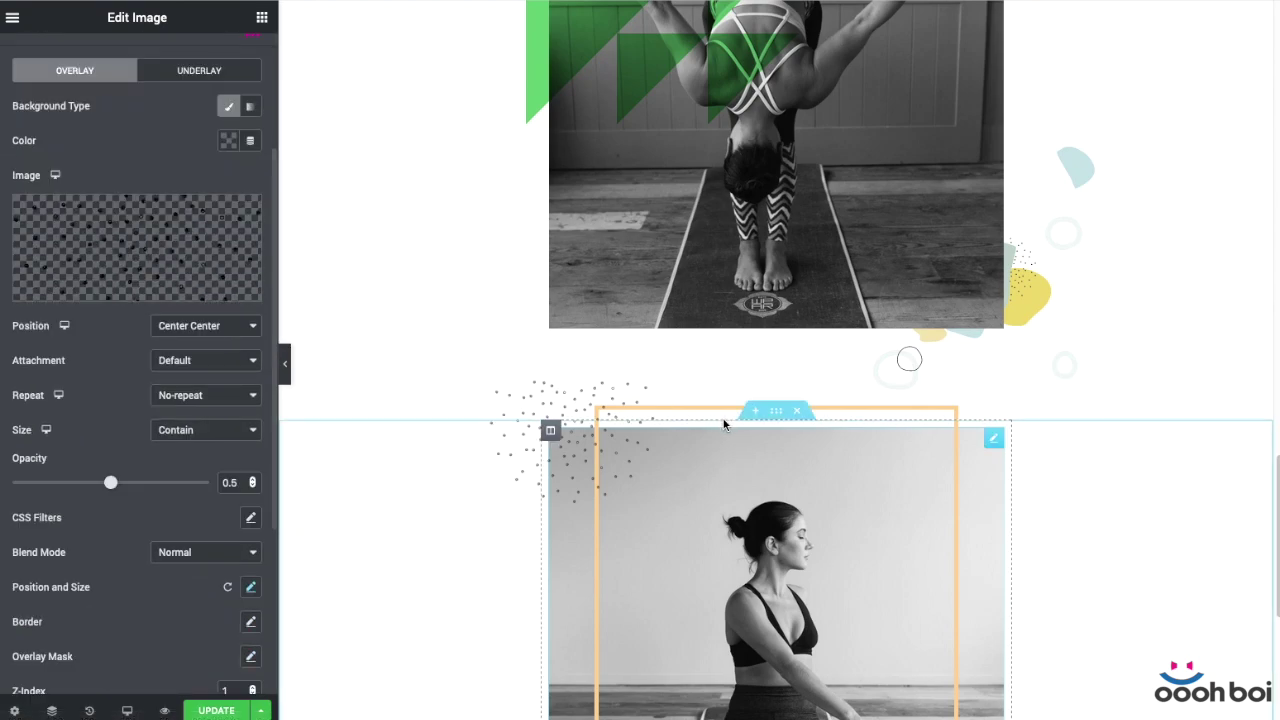
scroll(724, 425, "down", 3)
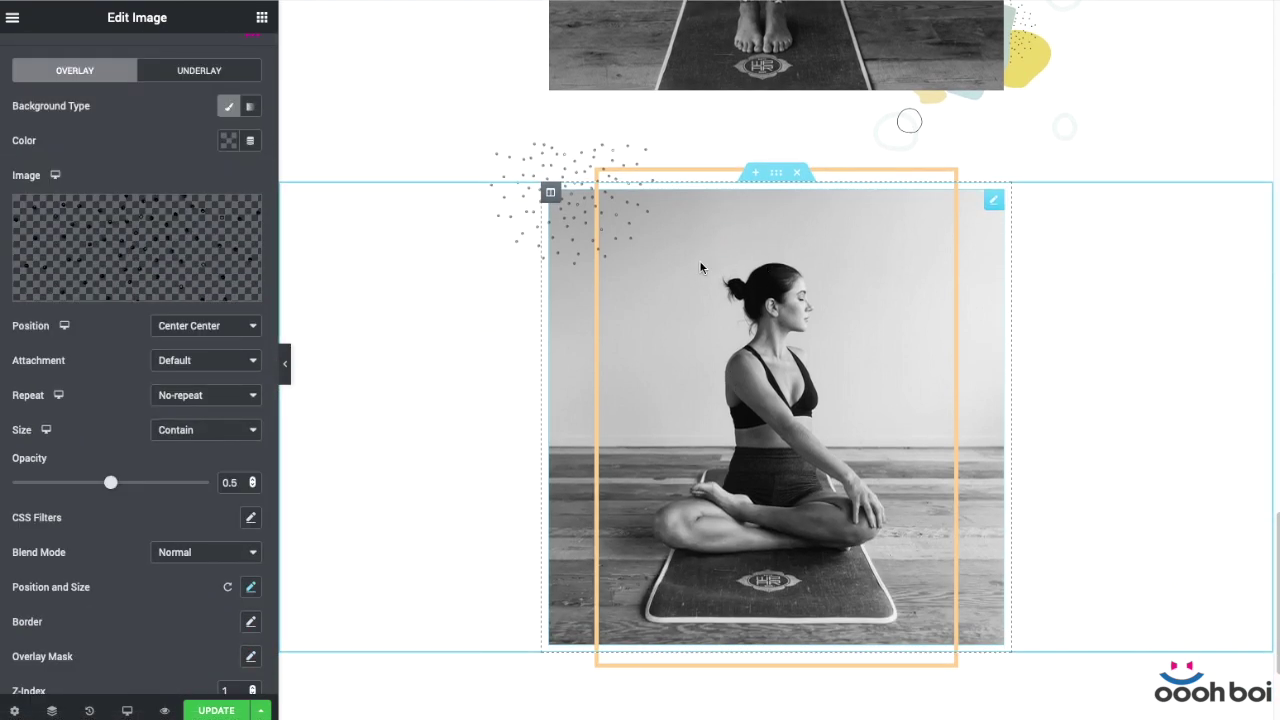
left_click(199, 70)
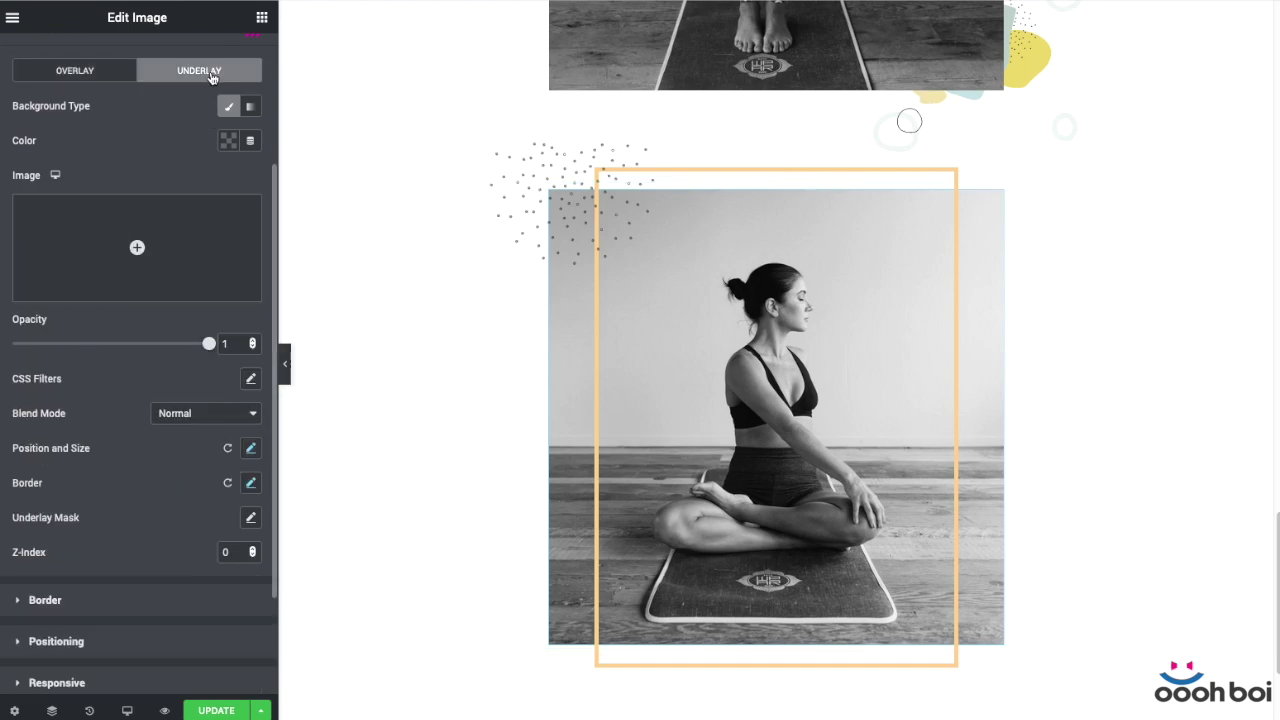
left_click(250, 482)
scroll(160, 595, "down", 2)
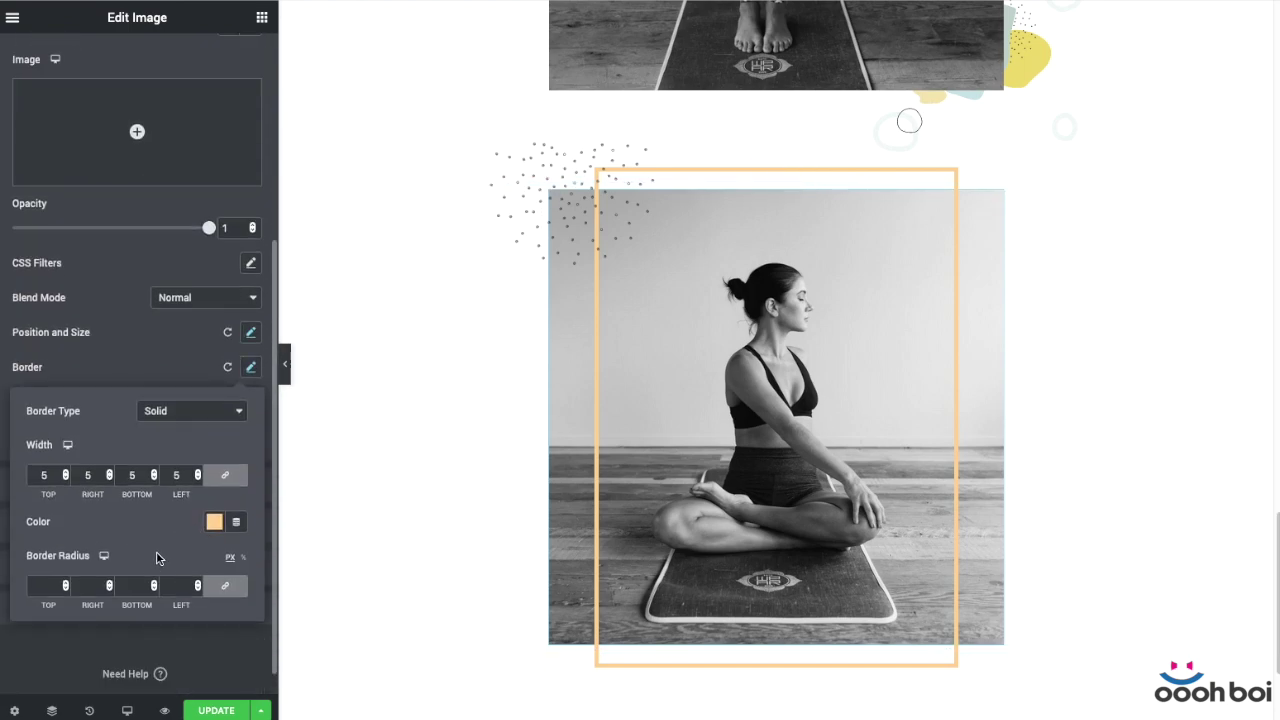
left_click(138, 345)
Set the gold frame's width to 85 and its top offset to -10
left_click(250, 332)
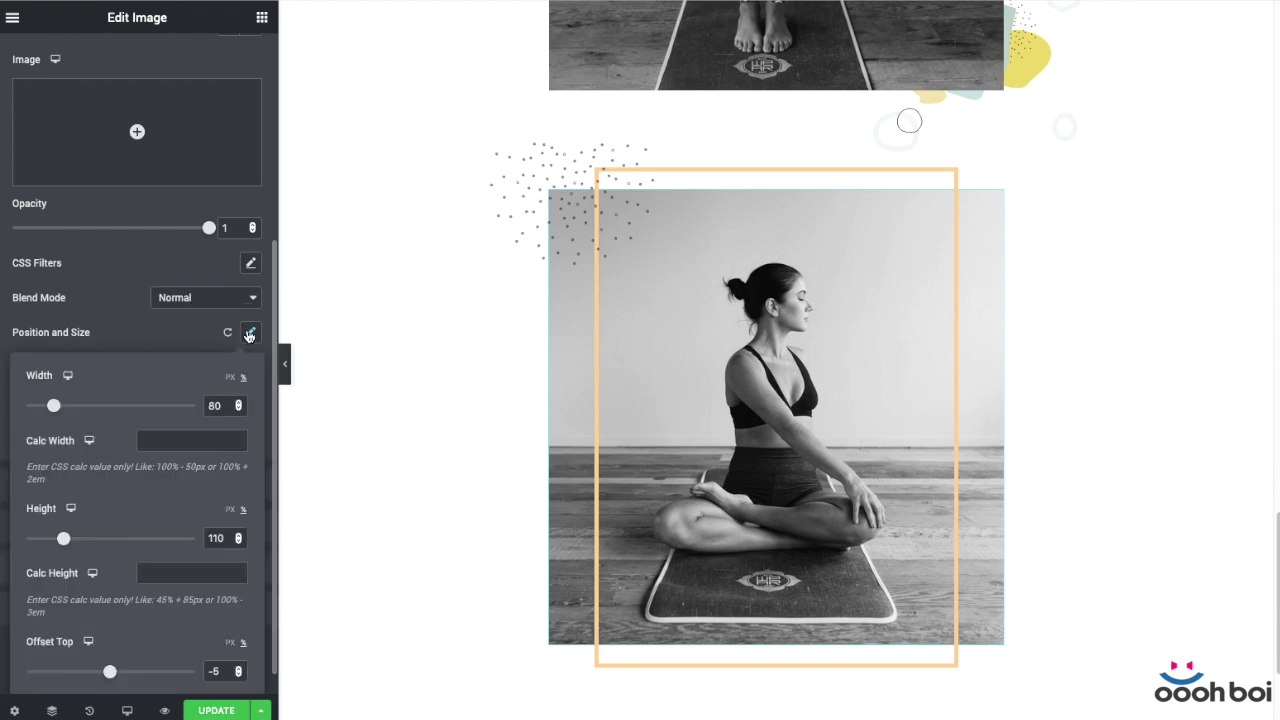
scroll(188, 279, "down", 1)
scroll(187, 279, "down", 2)
left_click_drag(58, 178, 60, 176)
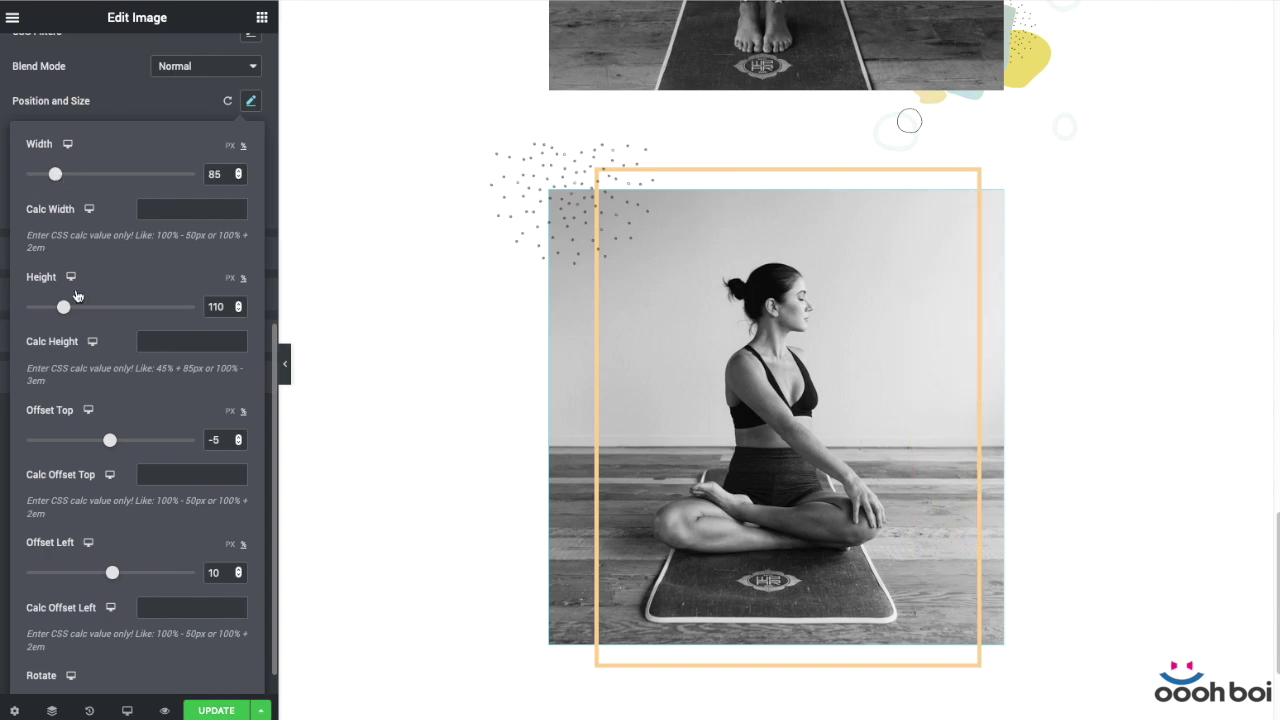
scroll(156, 270, "up", 6)
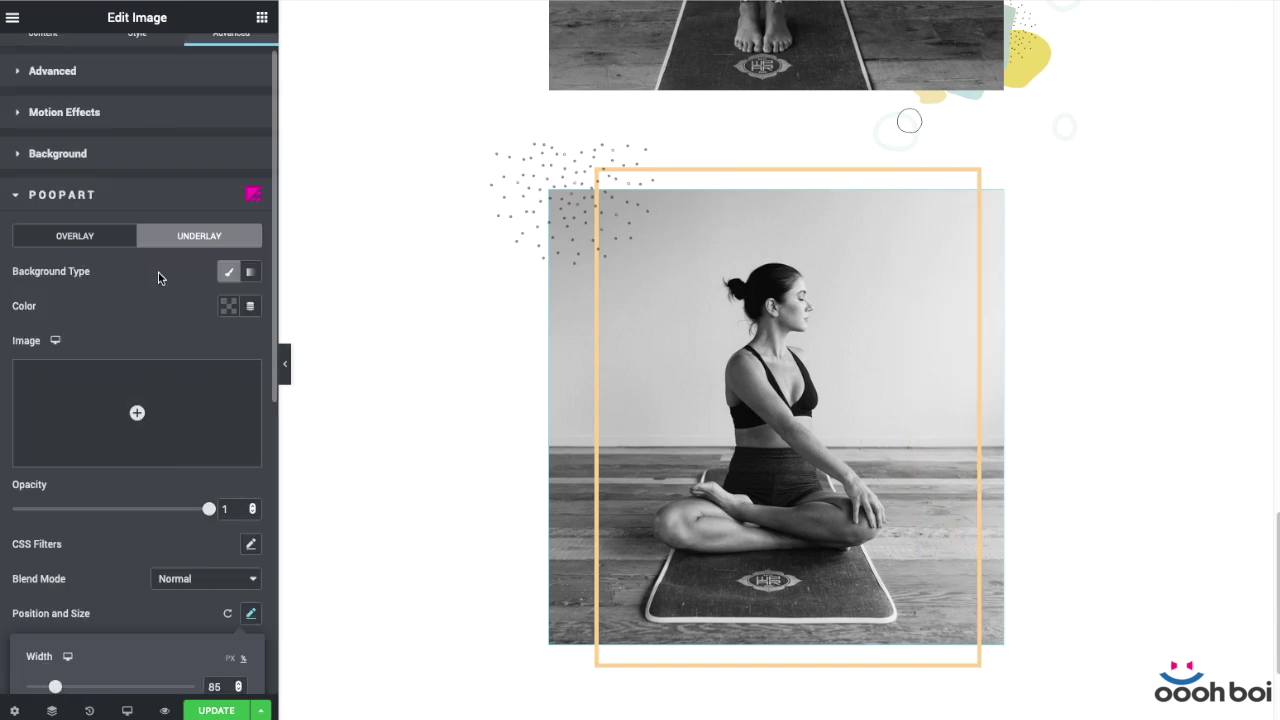
scroll(217, 261, "down", 6)
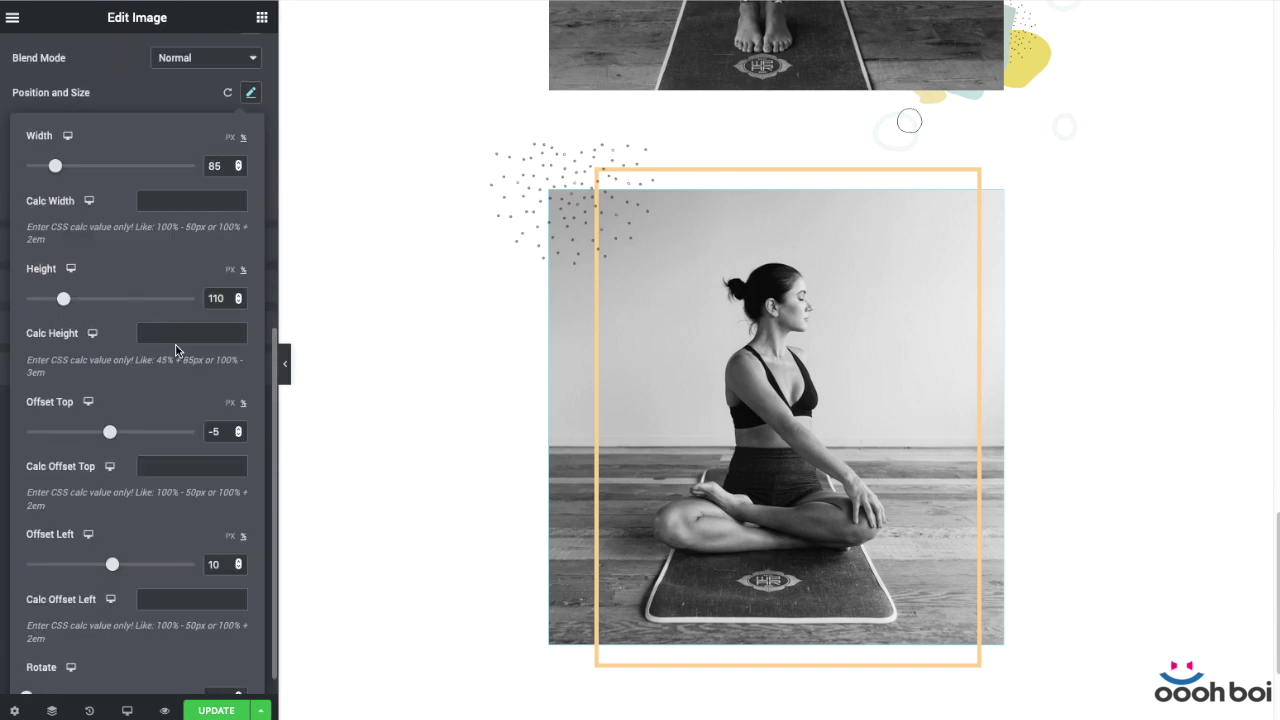
scroll(176, 349, "down", 1)
mouse_move(110, 406)
left_mouse_down()
mouse_move(120, 403)
mouse_move(108, 404)
left_mouse_up()
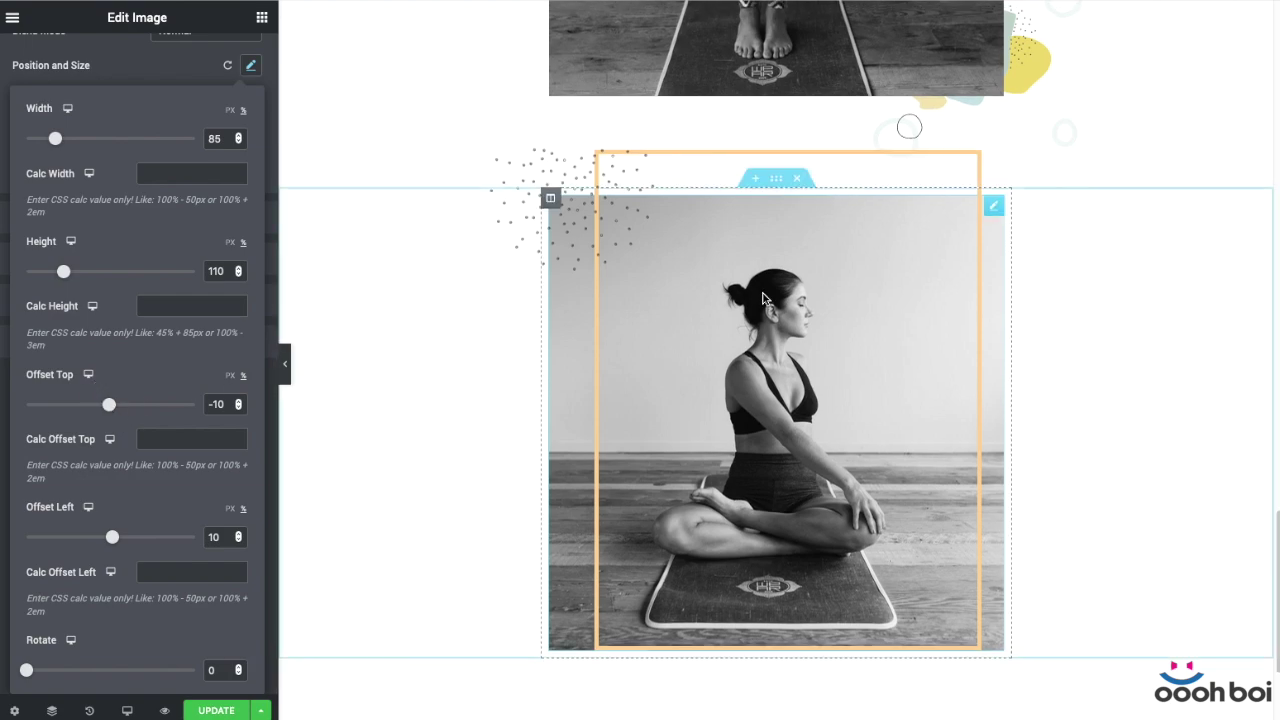
scroll(763, 293, "up", 10)
scroll(765, 294, "down", 3)
scroll(765, 294, "up", 5)
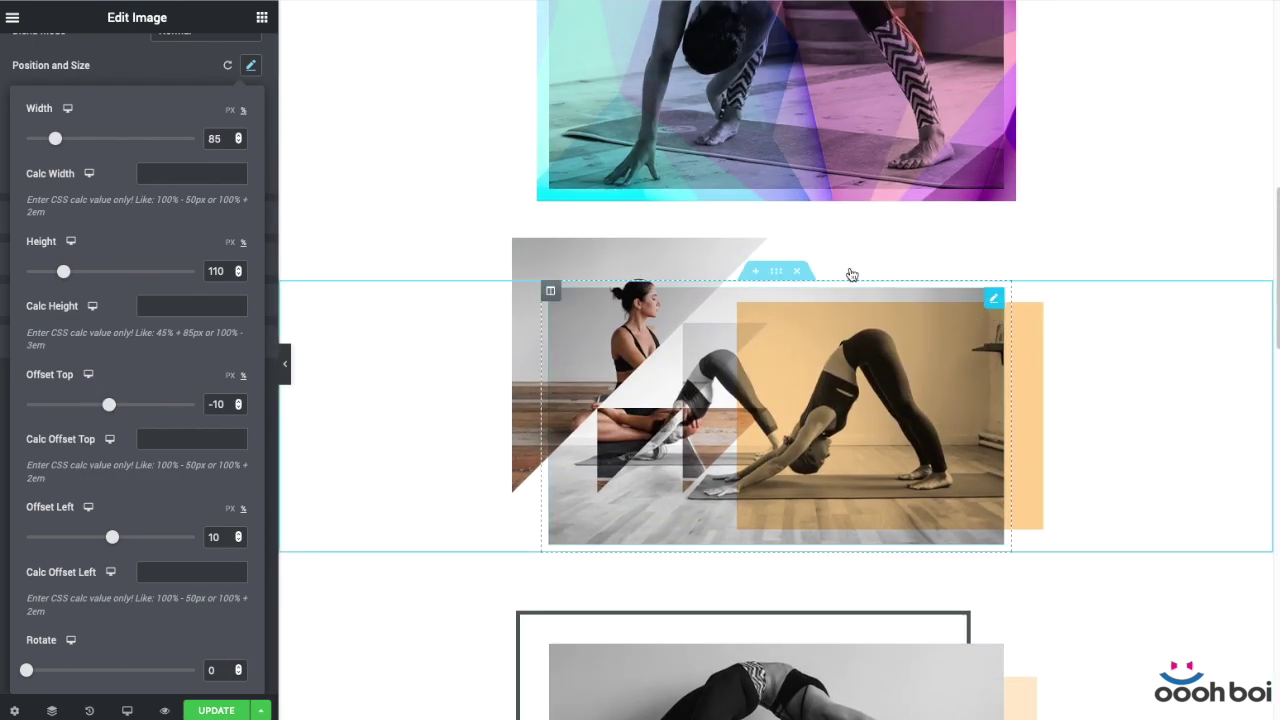
On the downward-dog image's overlay, try Screen and Lighten blends, then return to Multiply
left_click(328, 255)
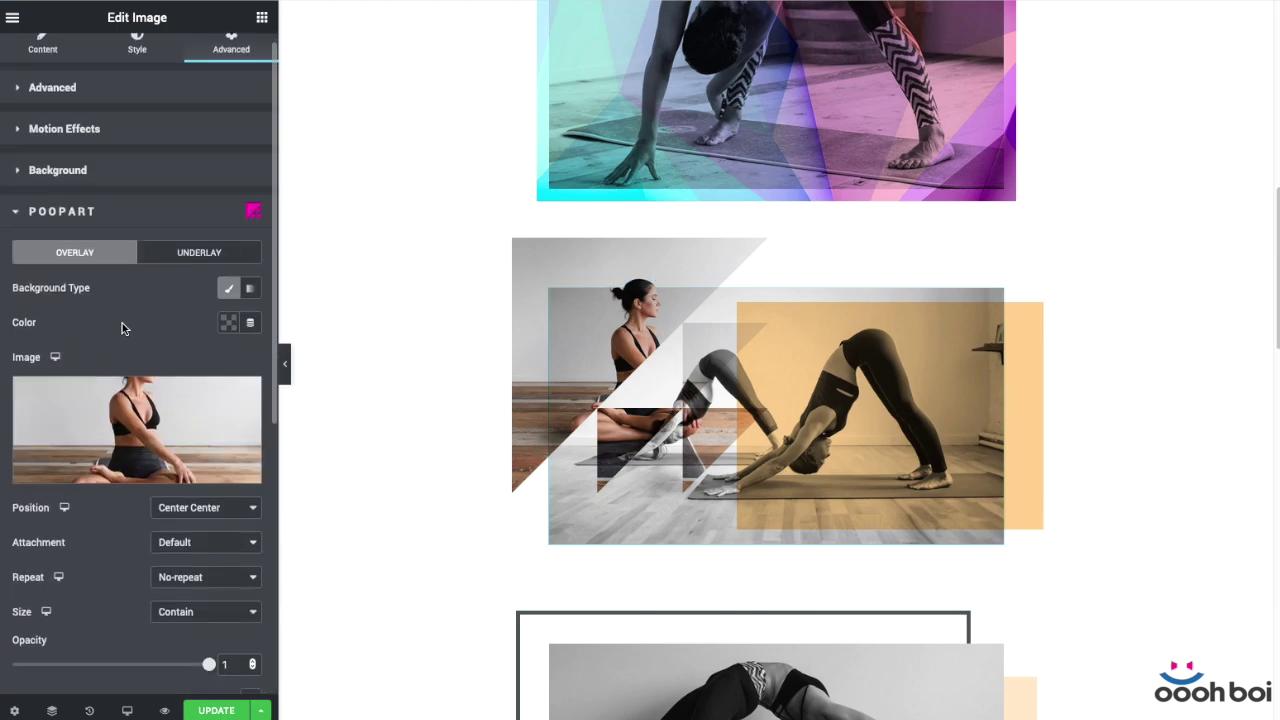
scroll(122, 323, "down", 4)
scroll(122, 323, "down", 1)
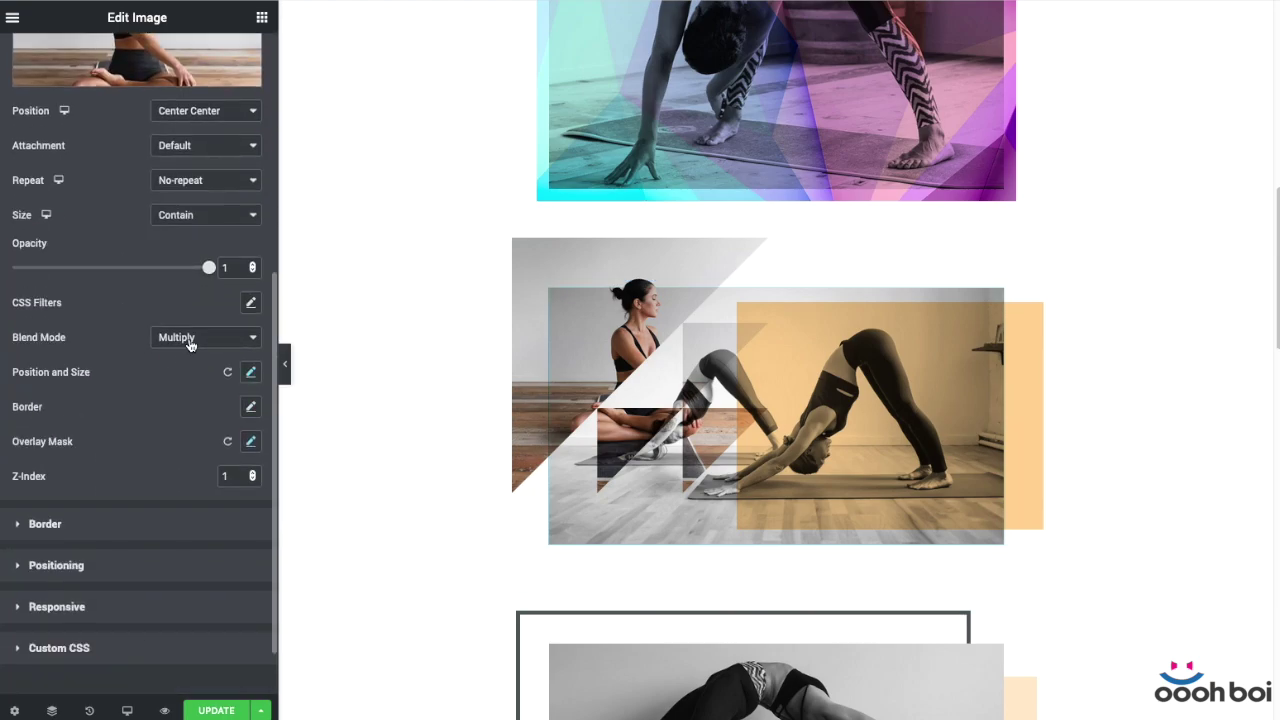
left_click(191, 337)
left_click(198, 346)
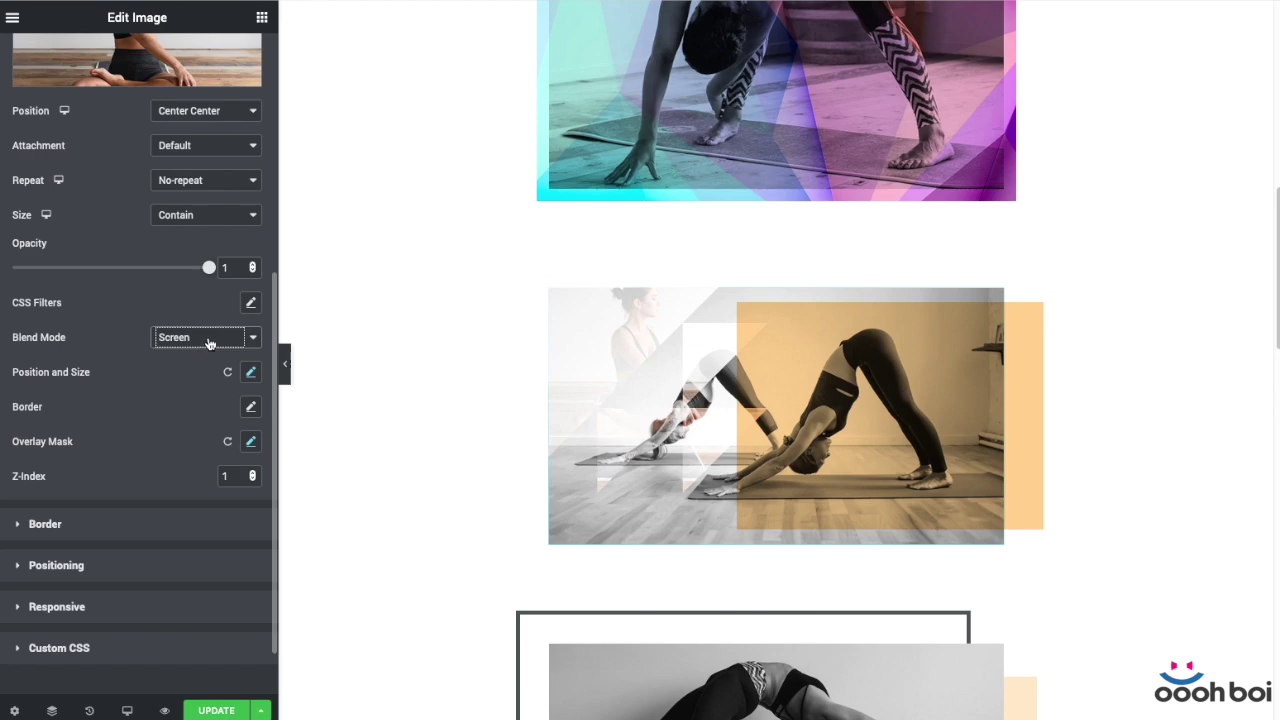
left_click(208, 343)
left_click(209, 371)
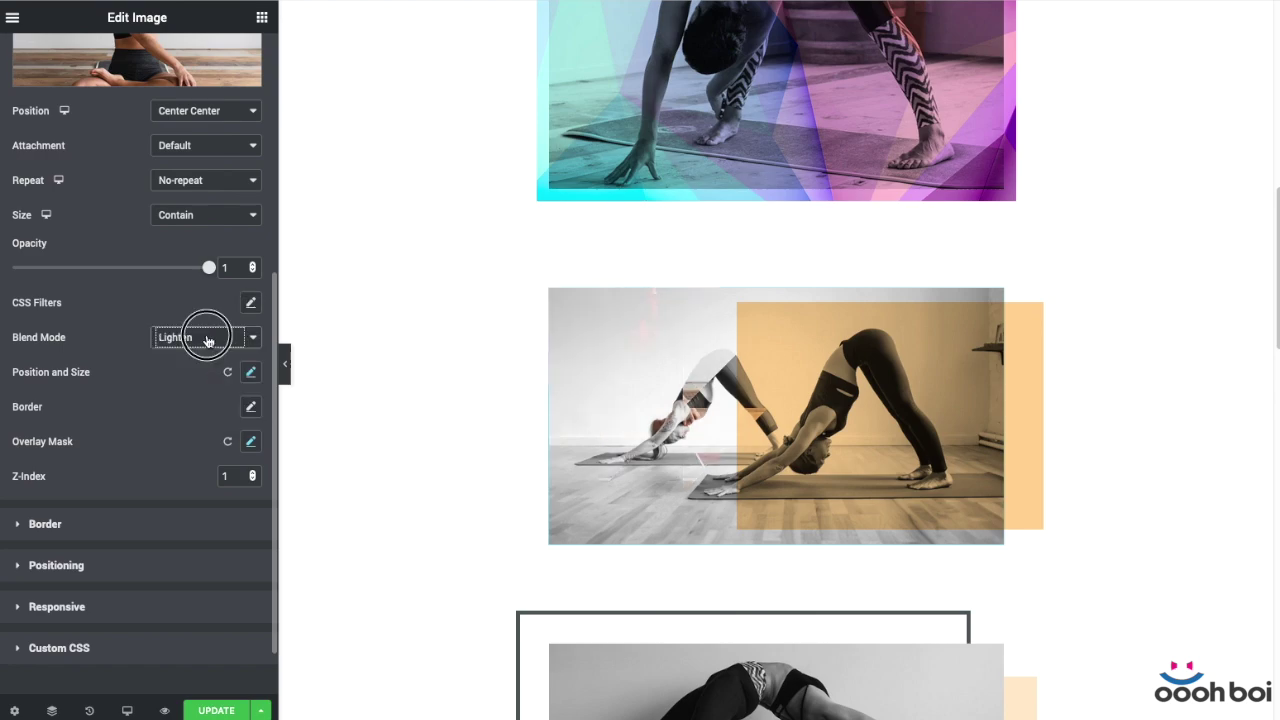
left_click(208, 341)
left_click(200, 272)
scroll(199, 296, "down", 1)
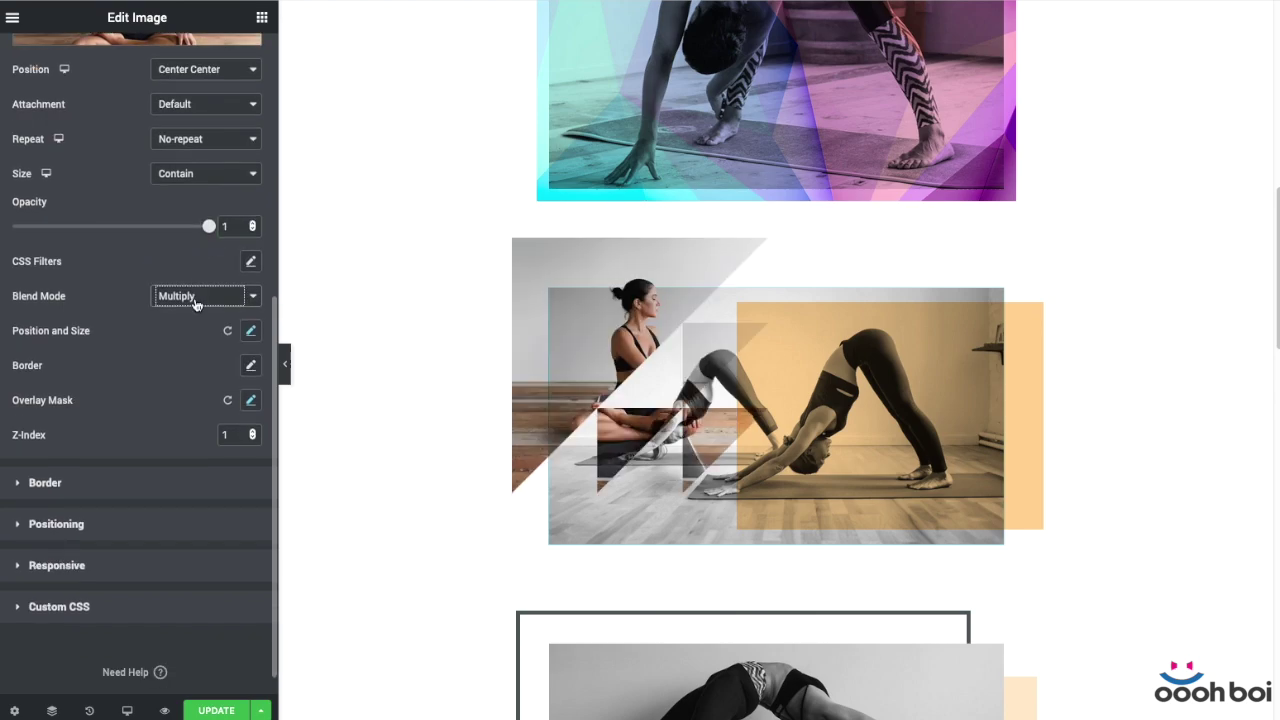
scroll(826, 240, "up", 5)
scroll(826, 240, "down", 4)
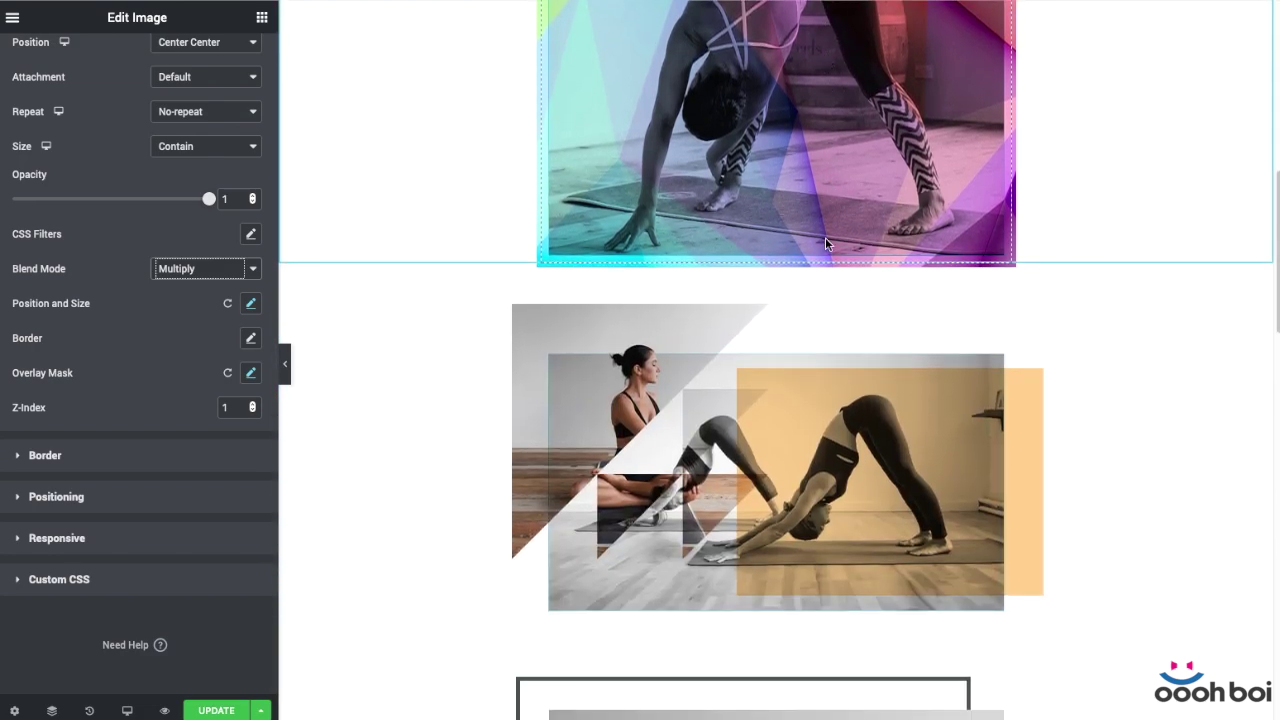
scroll(825, 237, "down", 2)
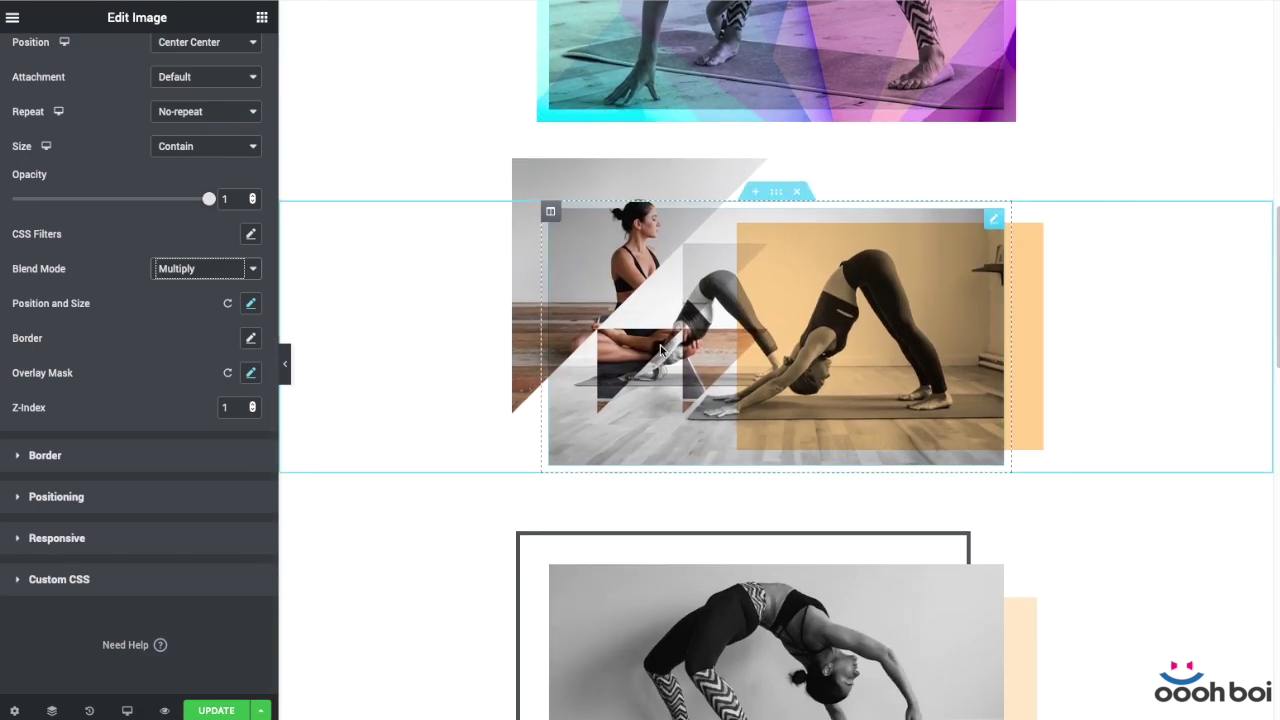
Inspect the Overlay Mask settings, then close them
left_click(251, 373)
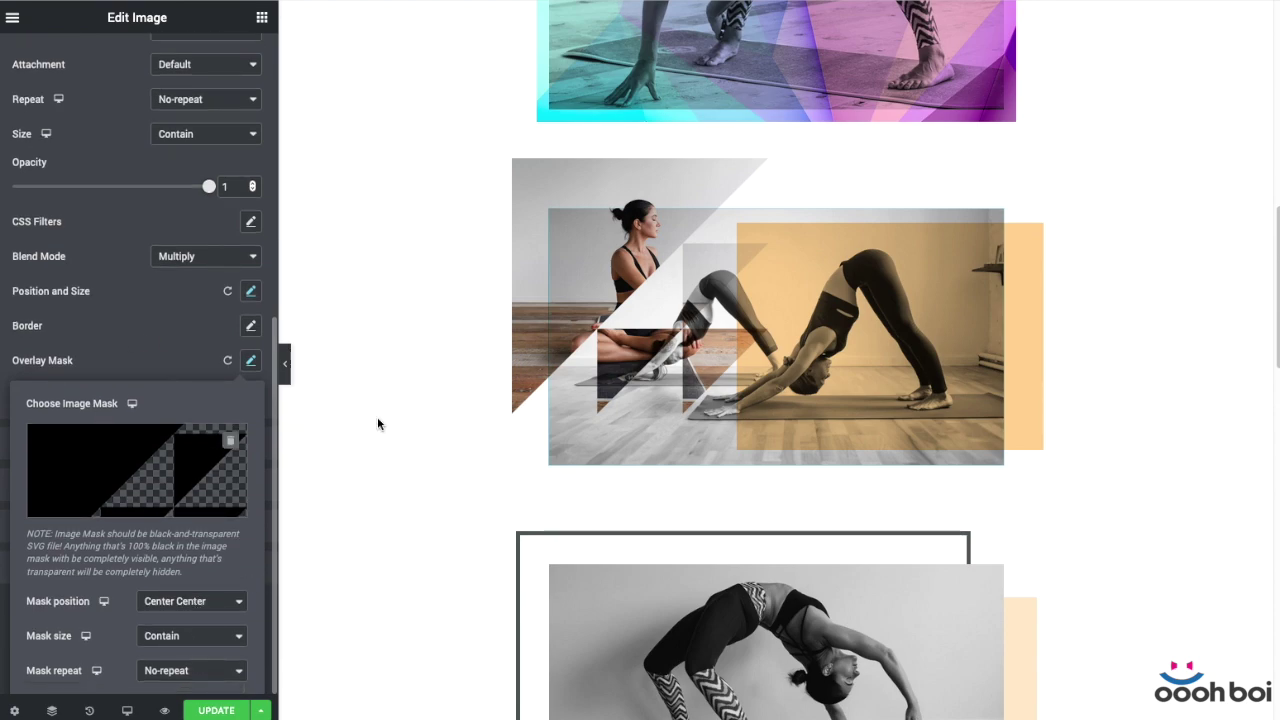
left_click(179, 340)
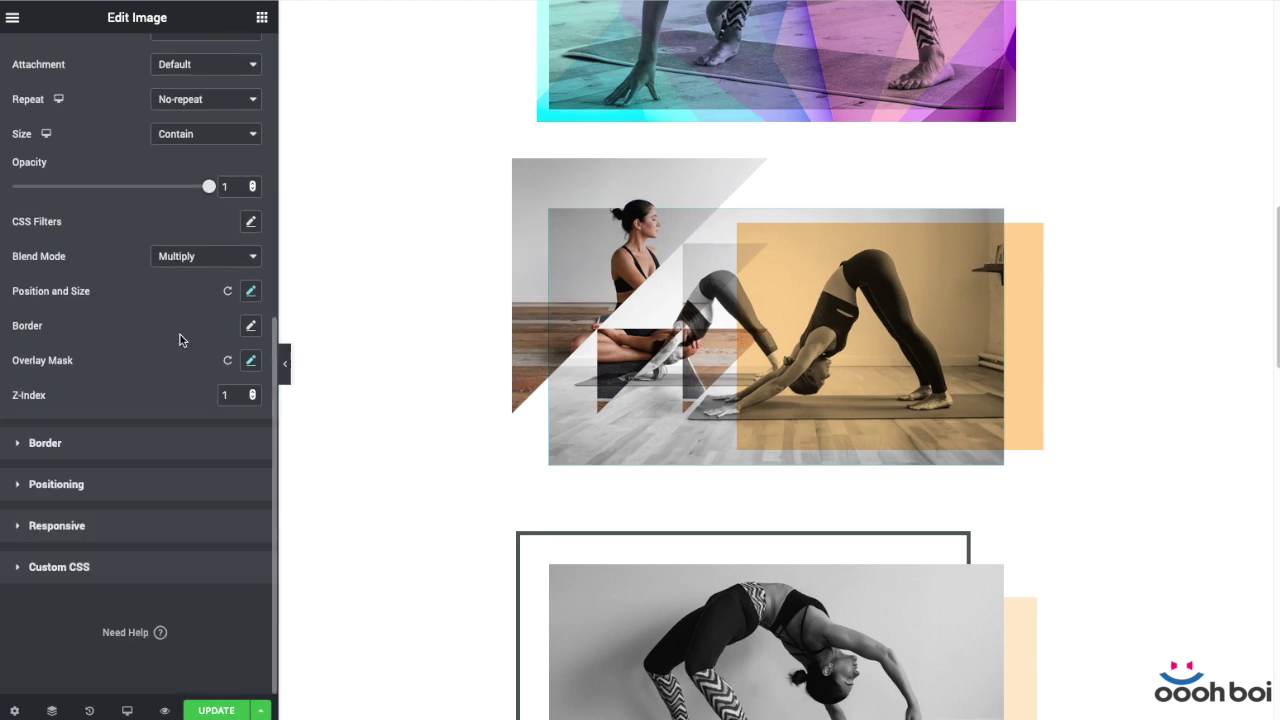
scroll(758, 364, "up", 2)
scroll(758, 364, "up", 7)
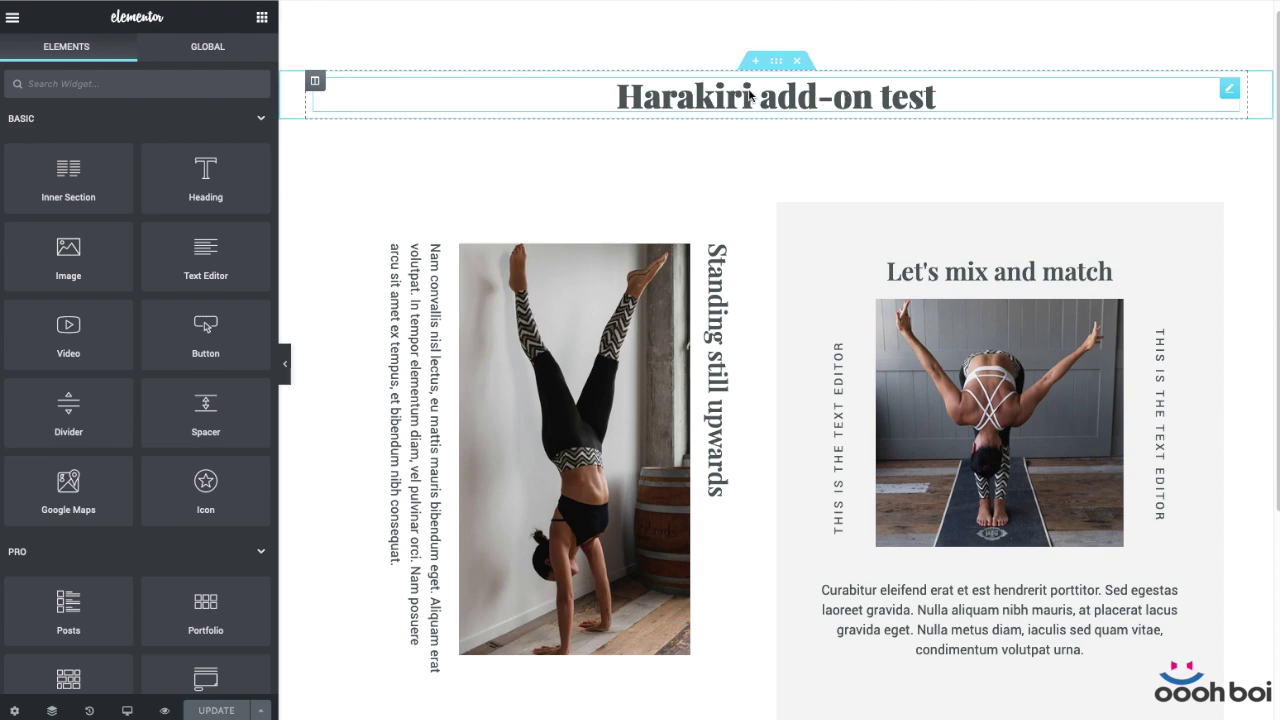
Check the Harakiri heading and vertical headings, then select the vertical paragraph beside the handstand photo
left_click(749, 92)
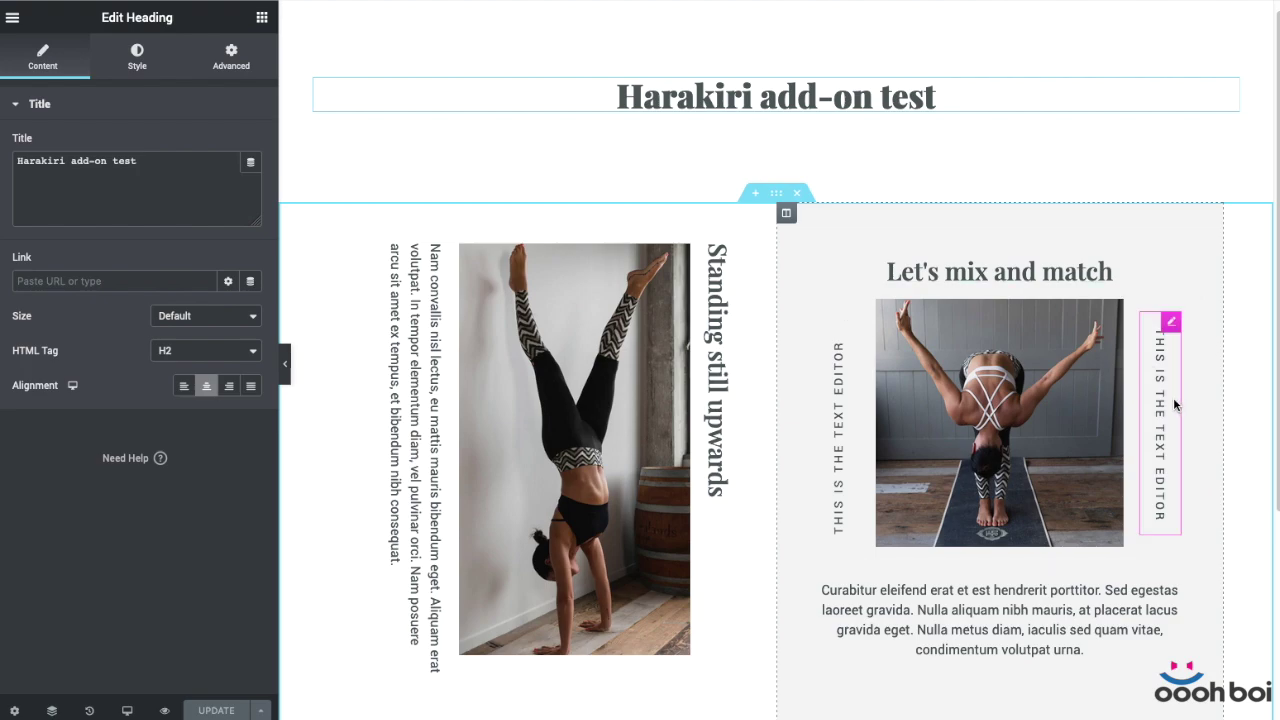
scroll(779, 400, "down", 3)
scroll(779, 400, "up", 3)
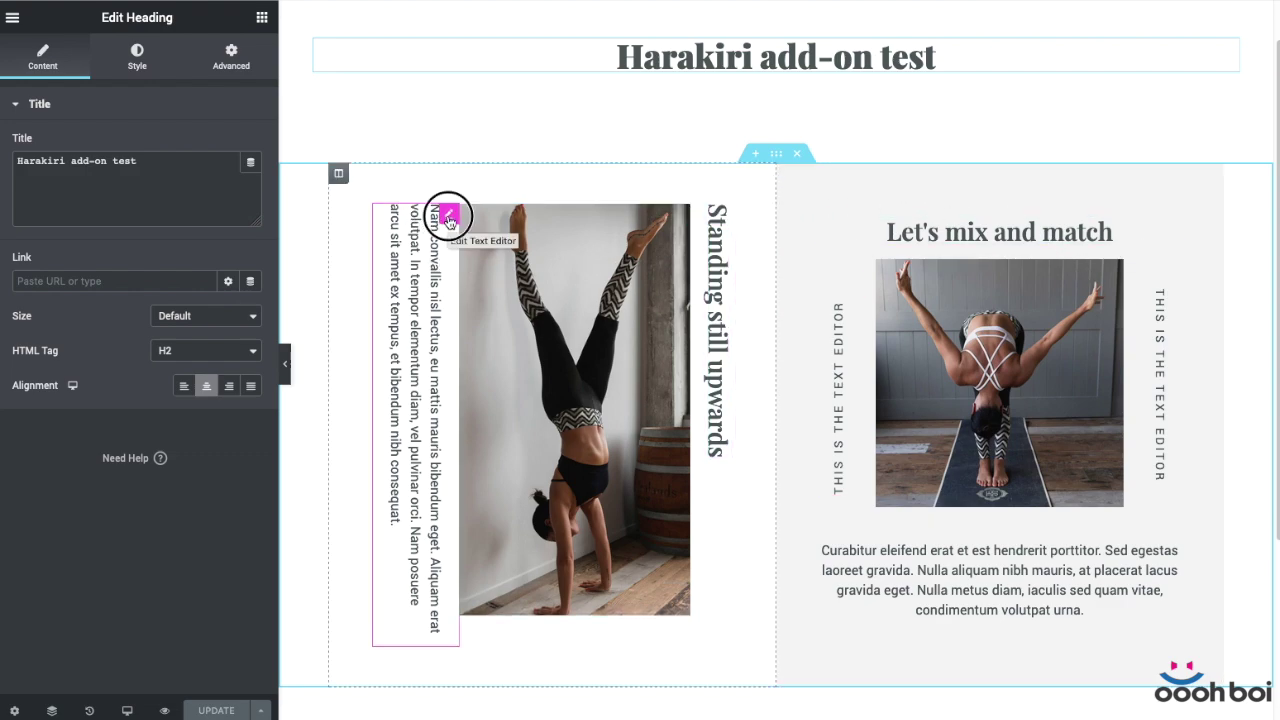
left_click(449, 218)
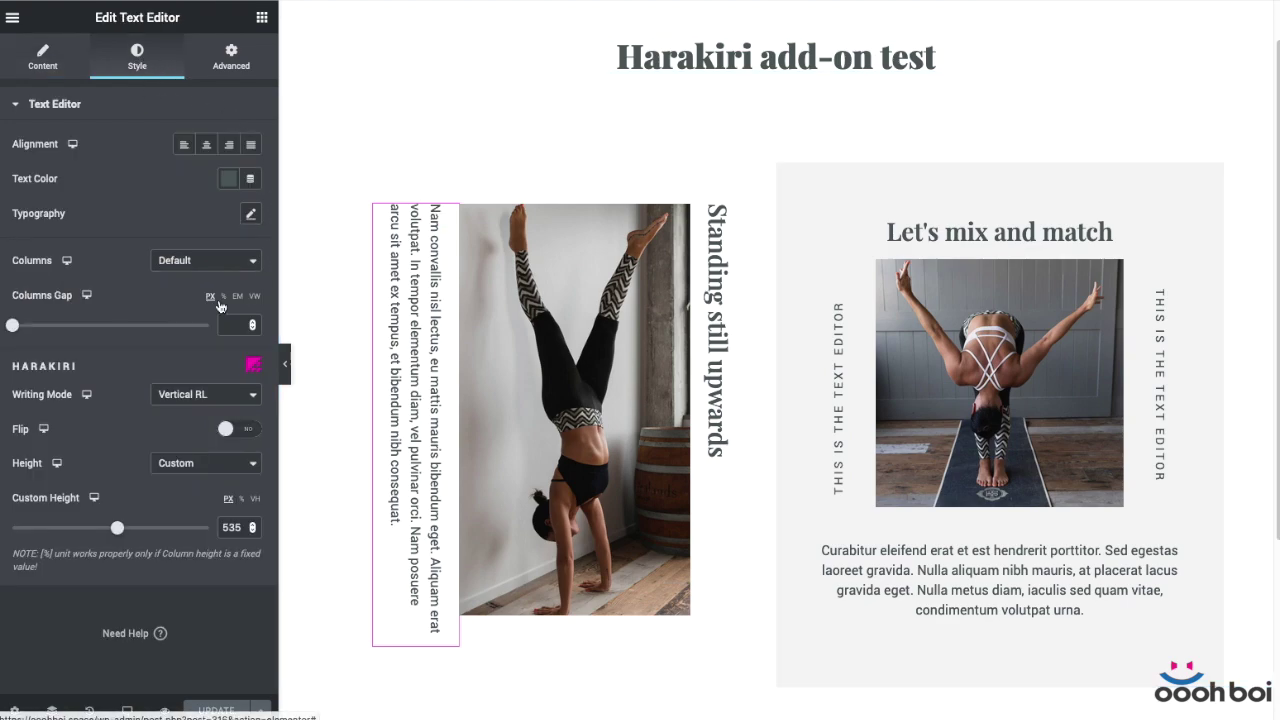
left_click_drag(78, 367, 17, 367)
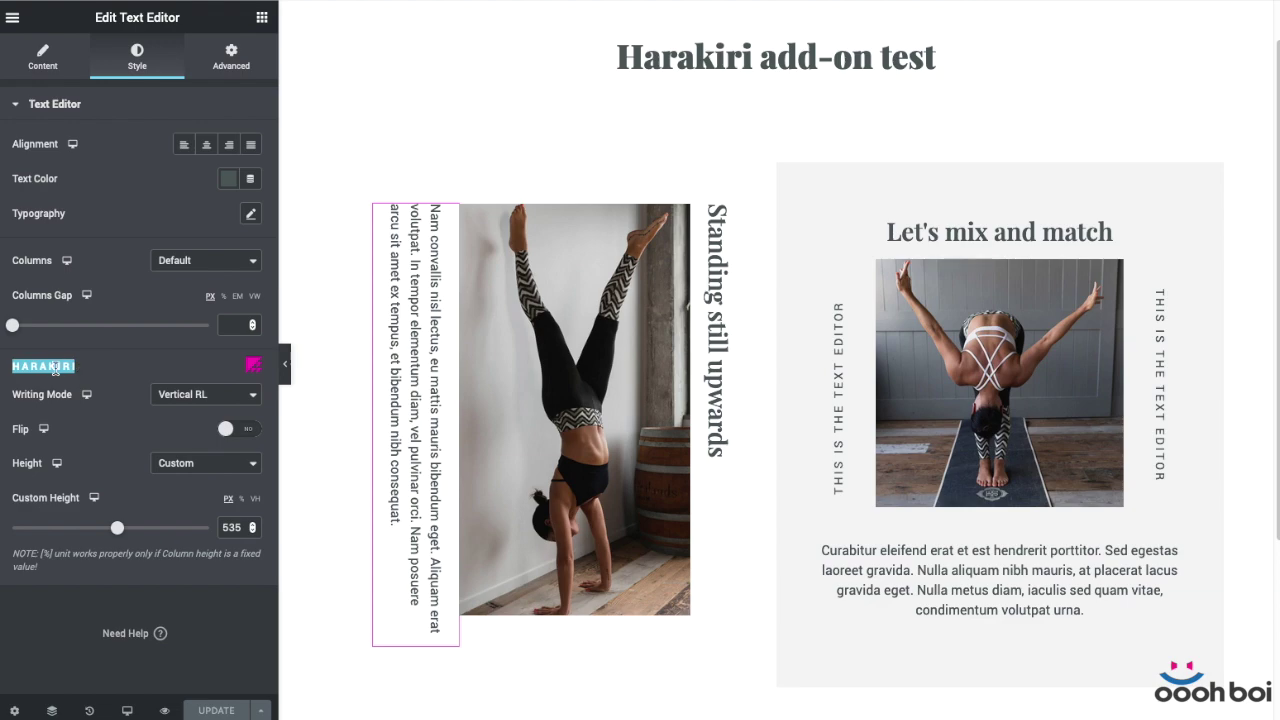
left_click(722, 216)
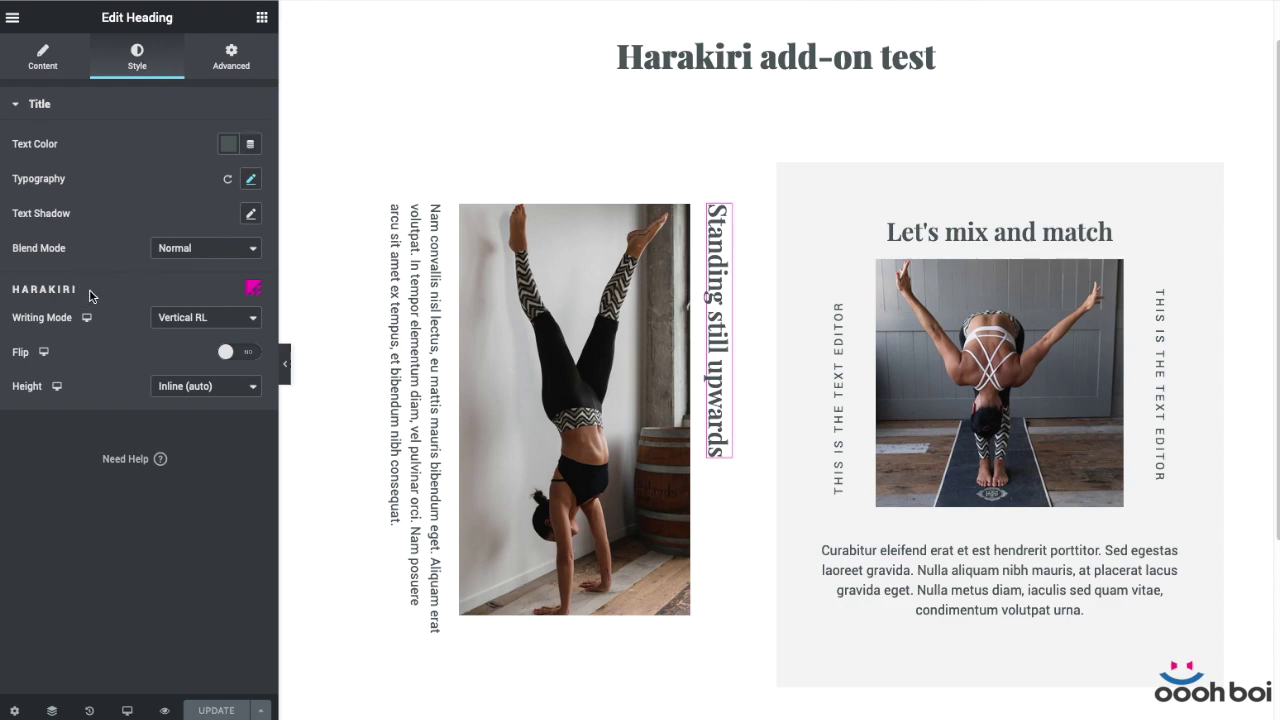
left_click(450, 217)
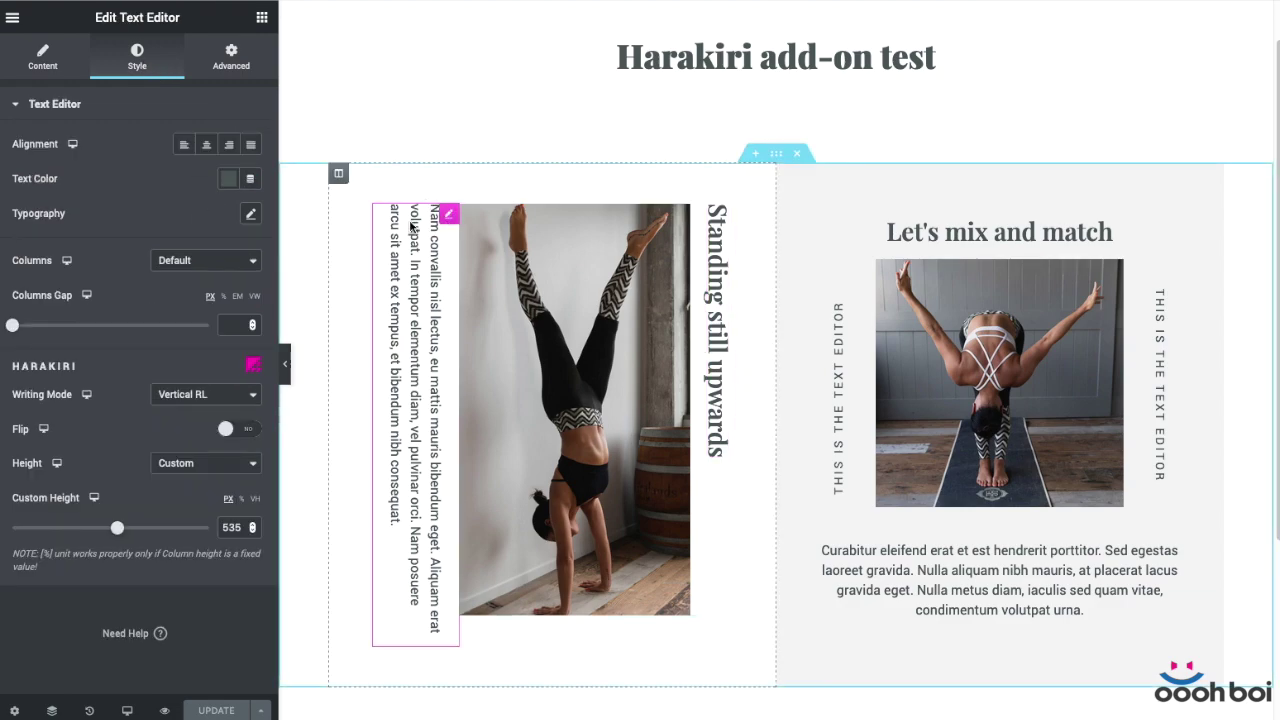
Switch the paragraph's Writing Mode to Vertical LR, then back to Vertical RL
left_click(211, 396)
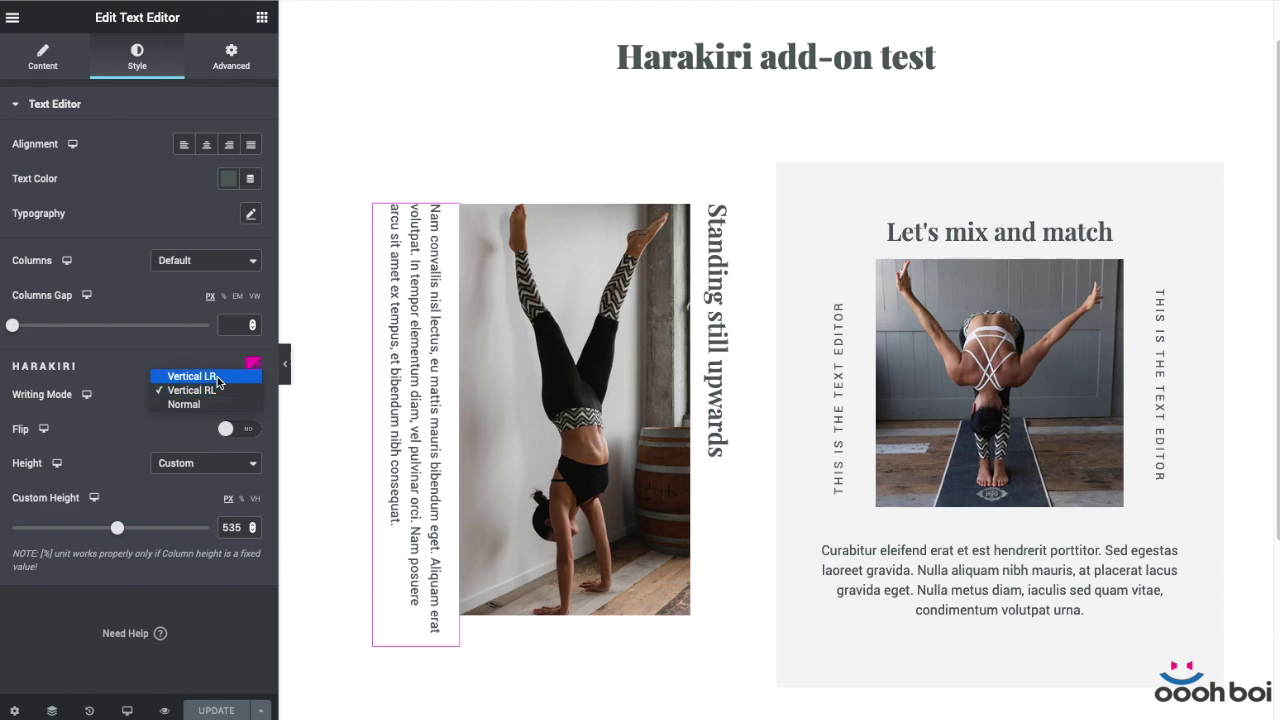
left_click(215, 378)
left_click(210, 397)
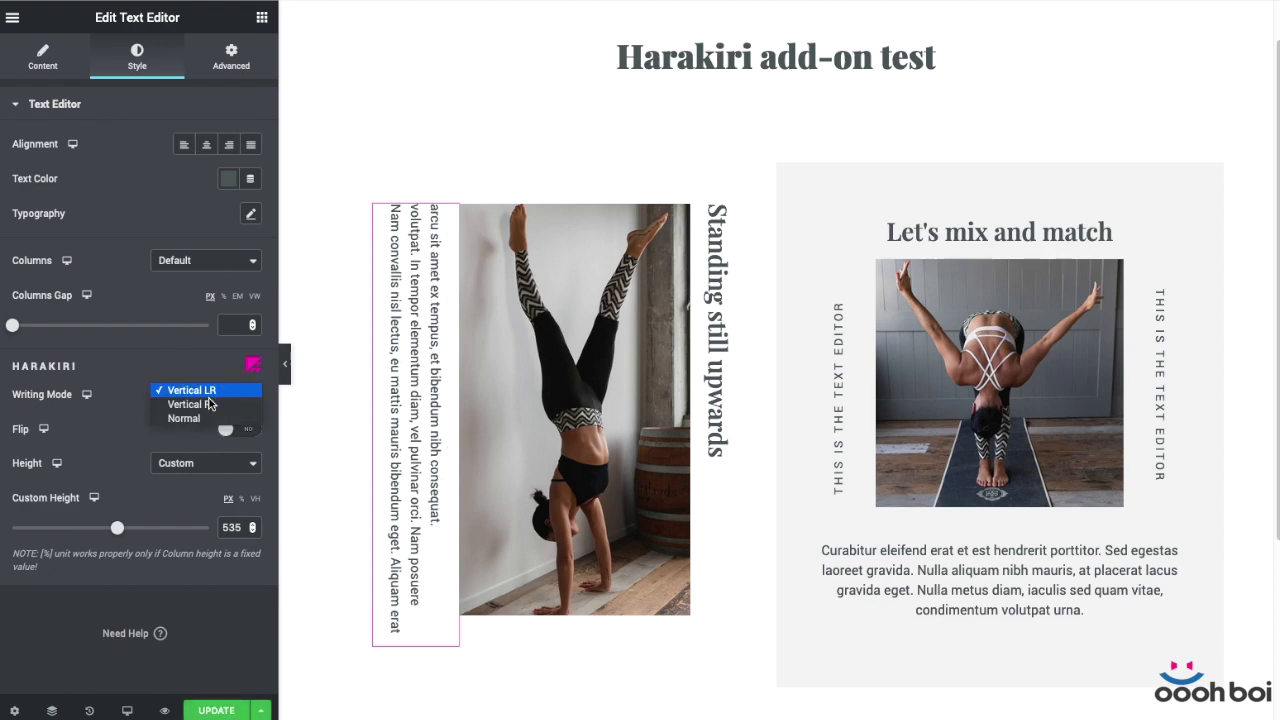
left_click(230, 404)
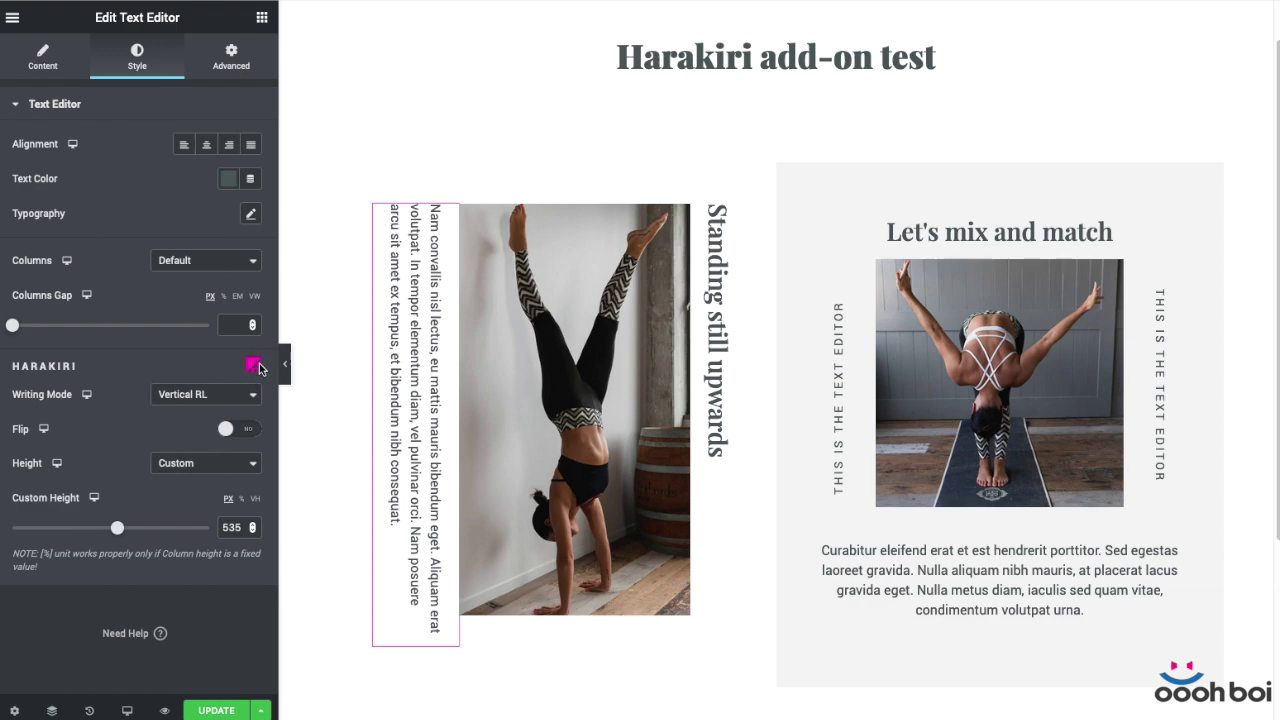
left_click(229, 58)
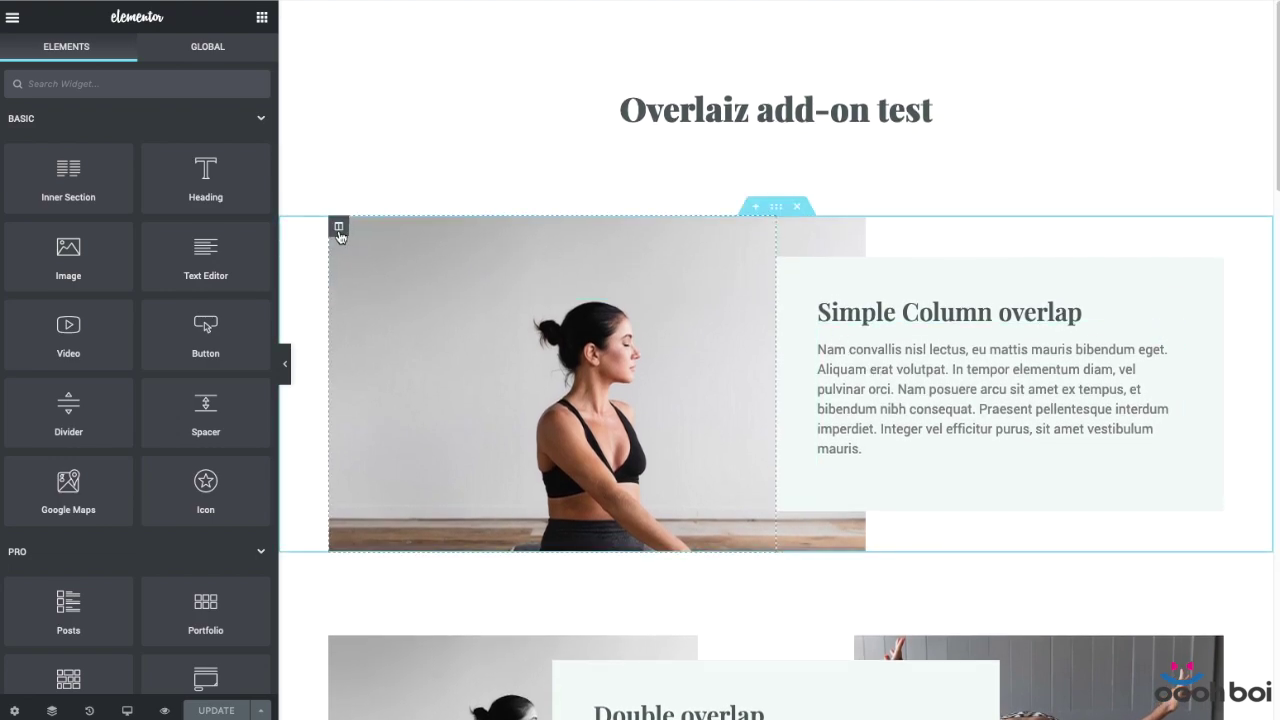
Review the photo column's Background Overlay and Overlaiz sizing, then select its whole section
left_click(339, 229)
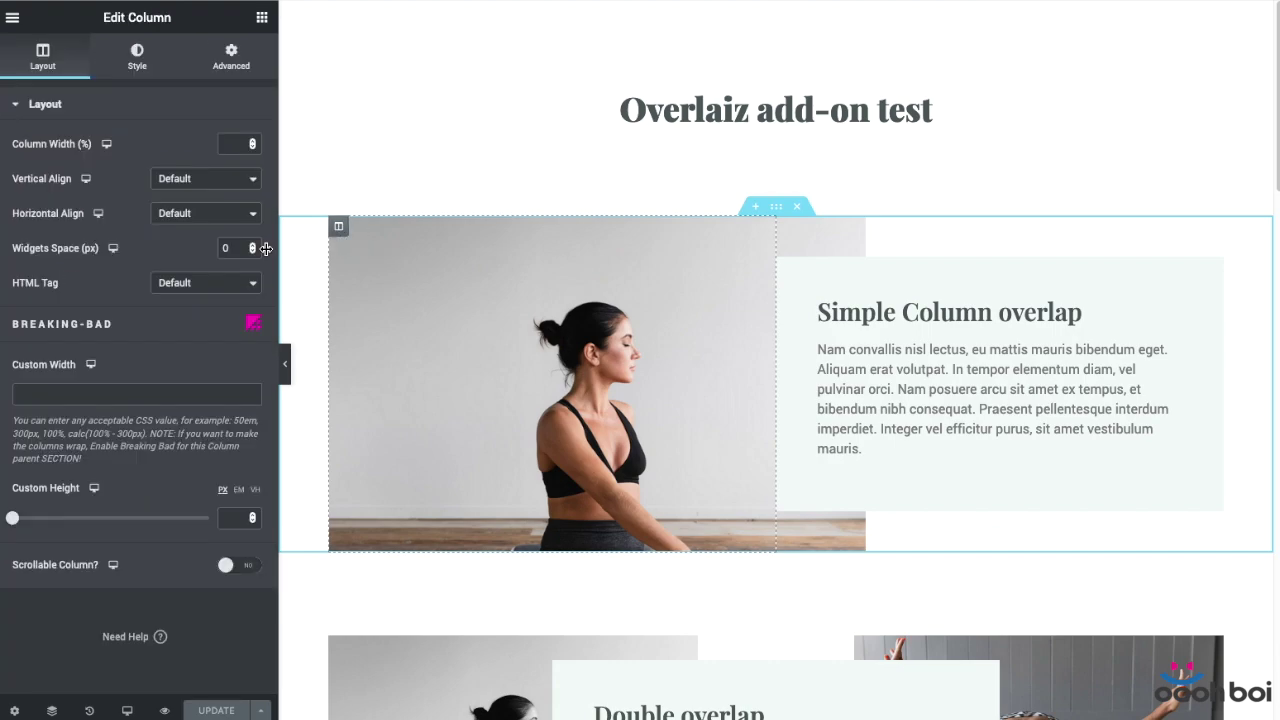
left_click(137, 60)
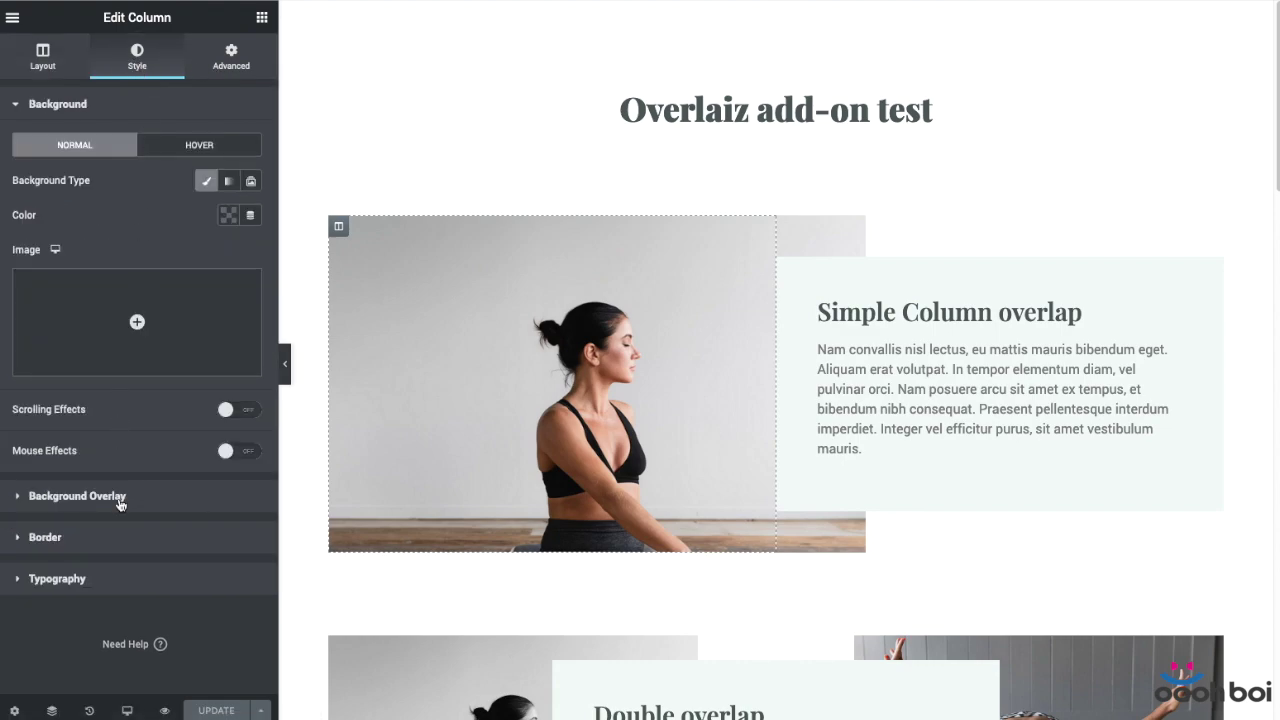
left_click(70, 498)
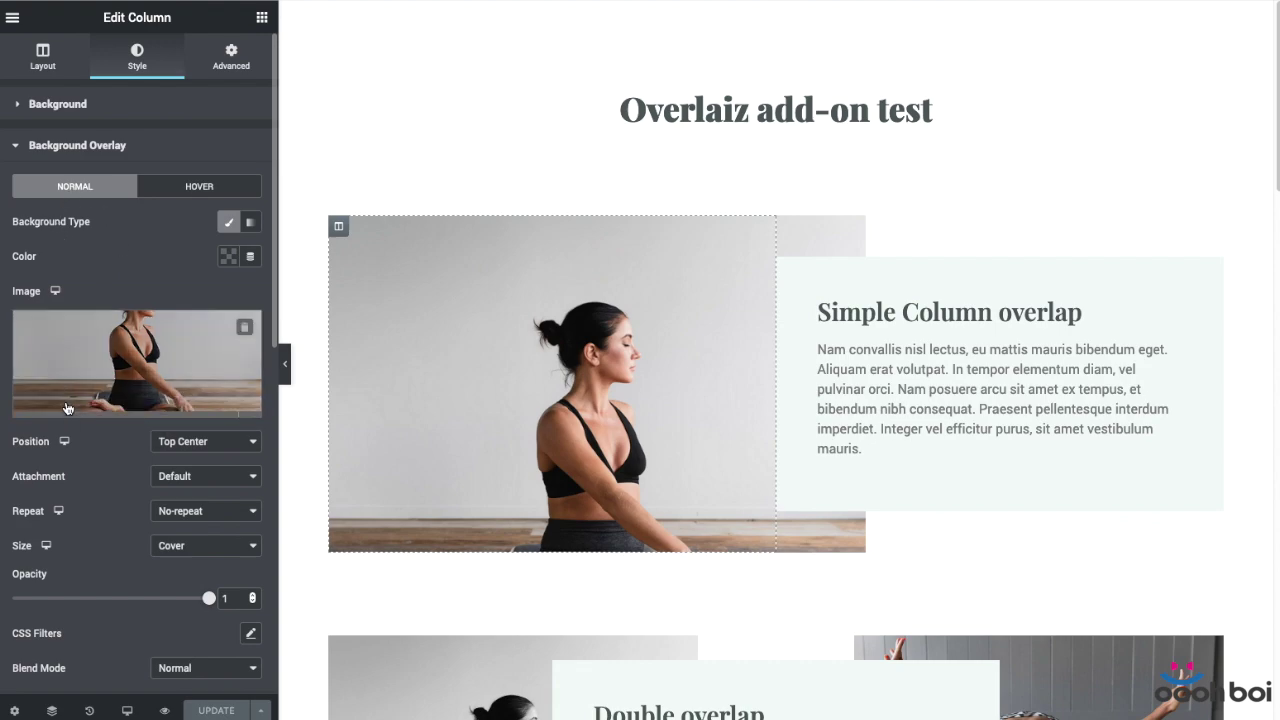
scroll(135, 476, "down", 5)
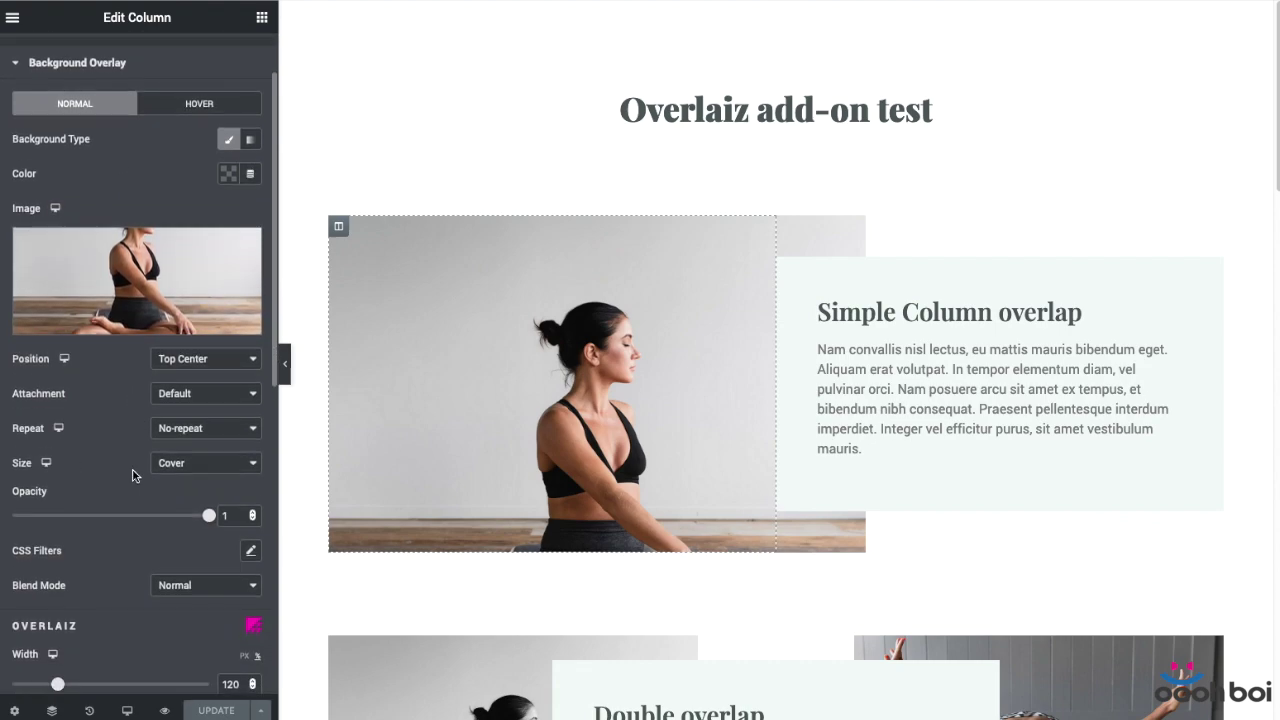
scroll(185, 349, "down", 2)
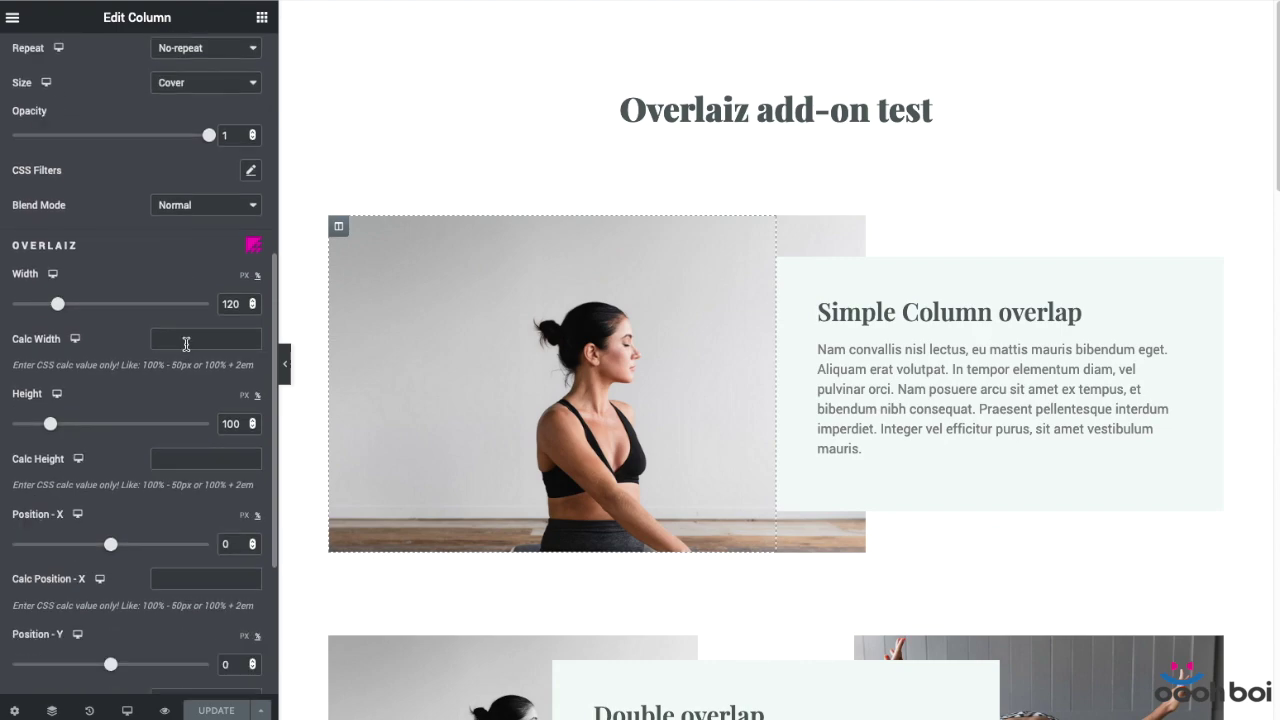
scroll(206, 346, "up", 4)
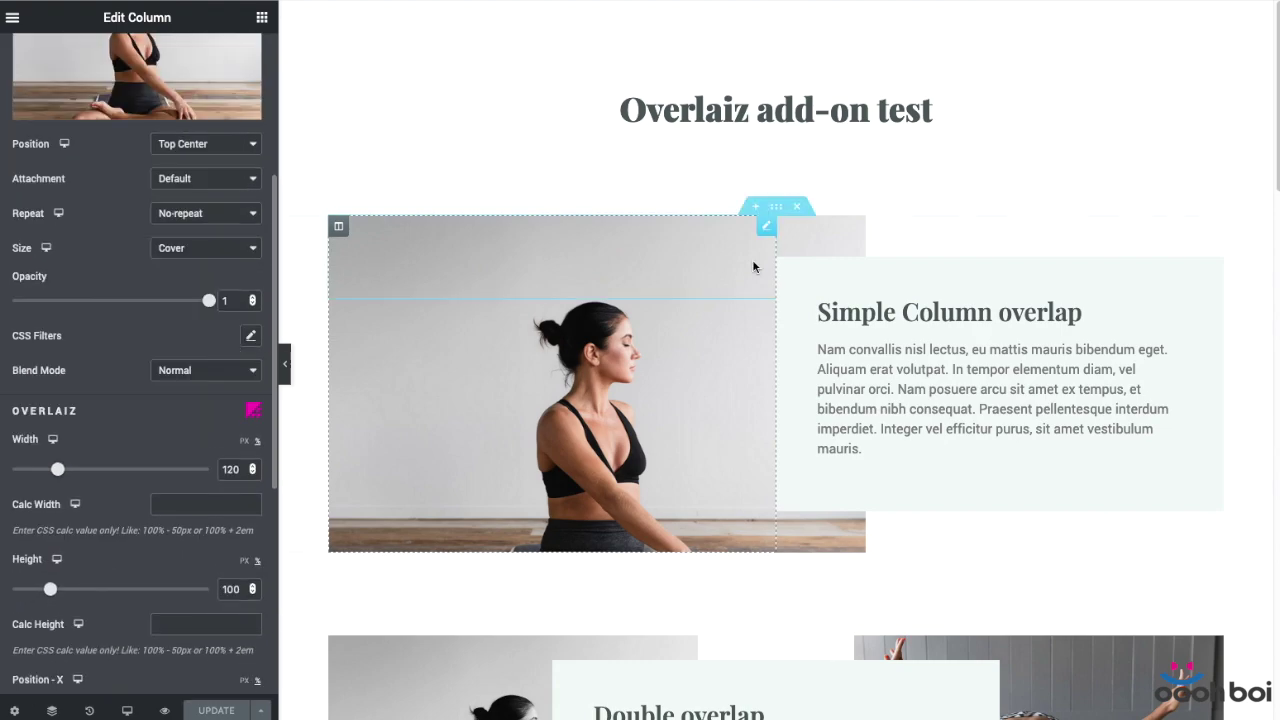
left_click(776, 207)
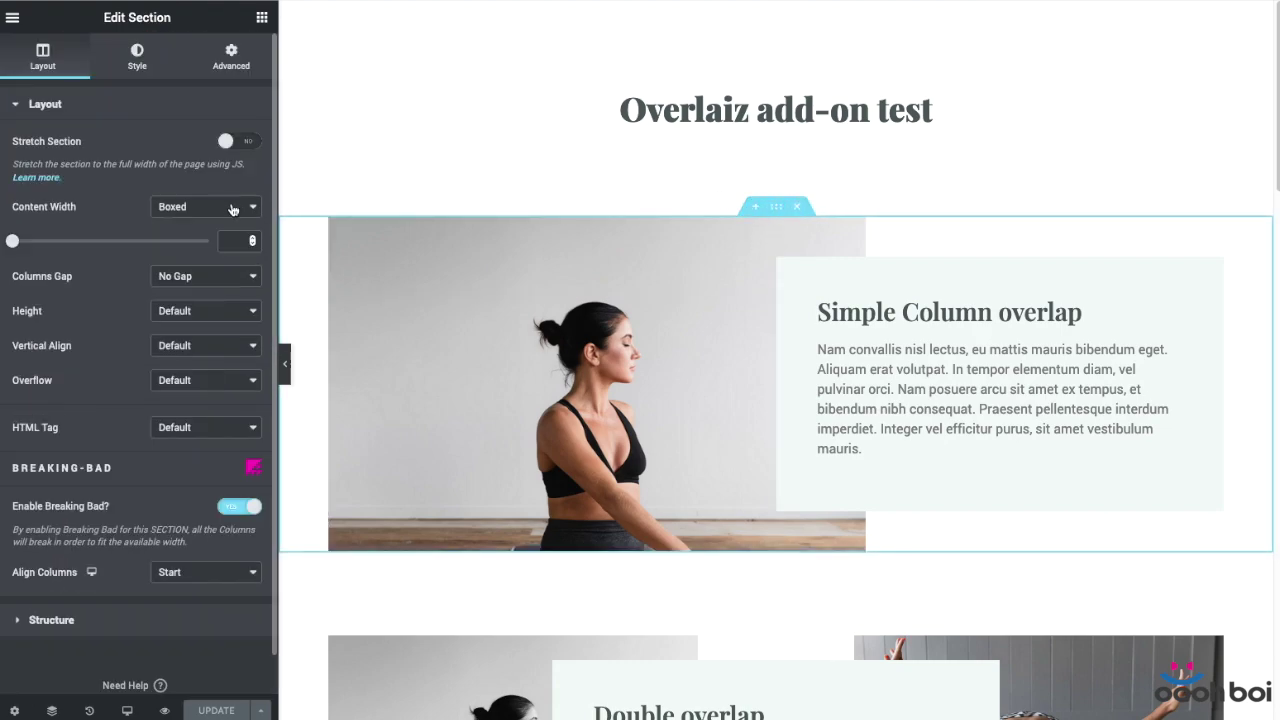
Check the section's Background Overlay style options, then reselect the image column
left_click(150, 66)
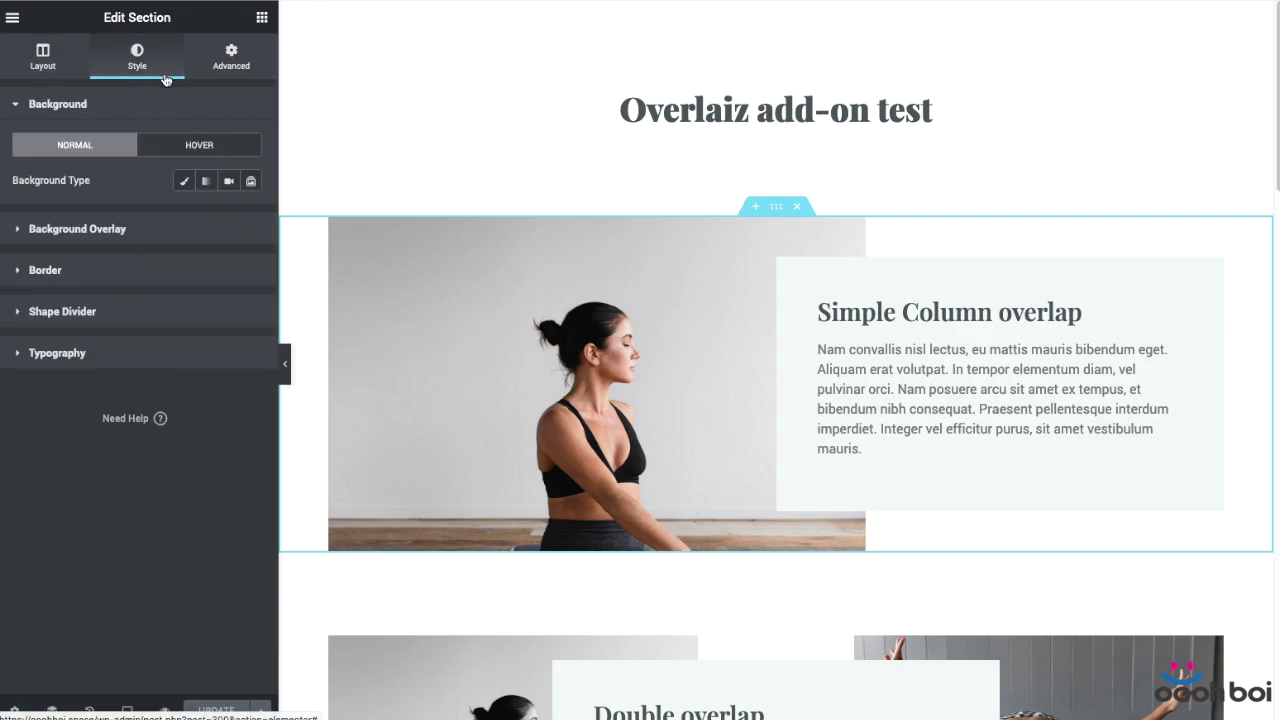
left_click(106, 232)
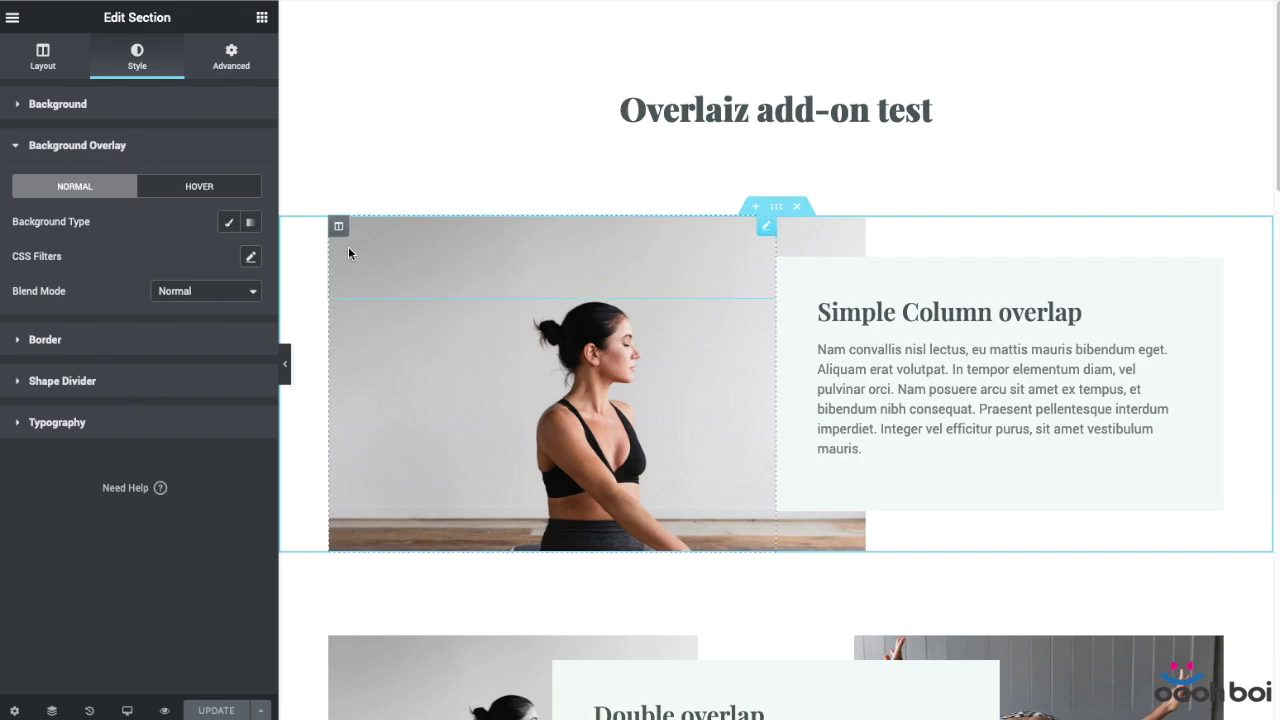
left_click(339, 229)
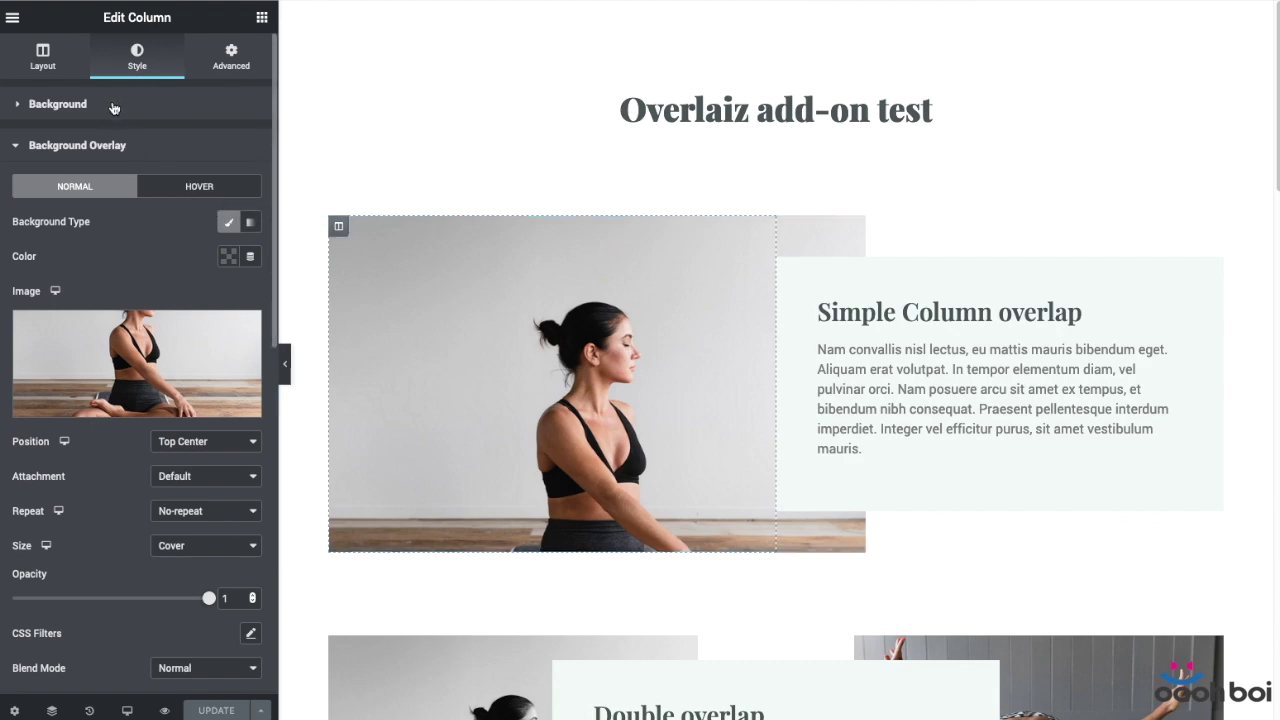
Toggle the column's Classic background off and on, then reveal its Overlaiz width 120, height 100
scroll(107, 152, "down", 1)
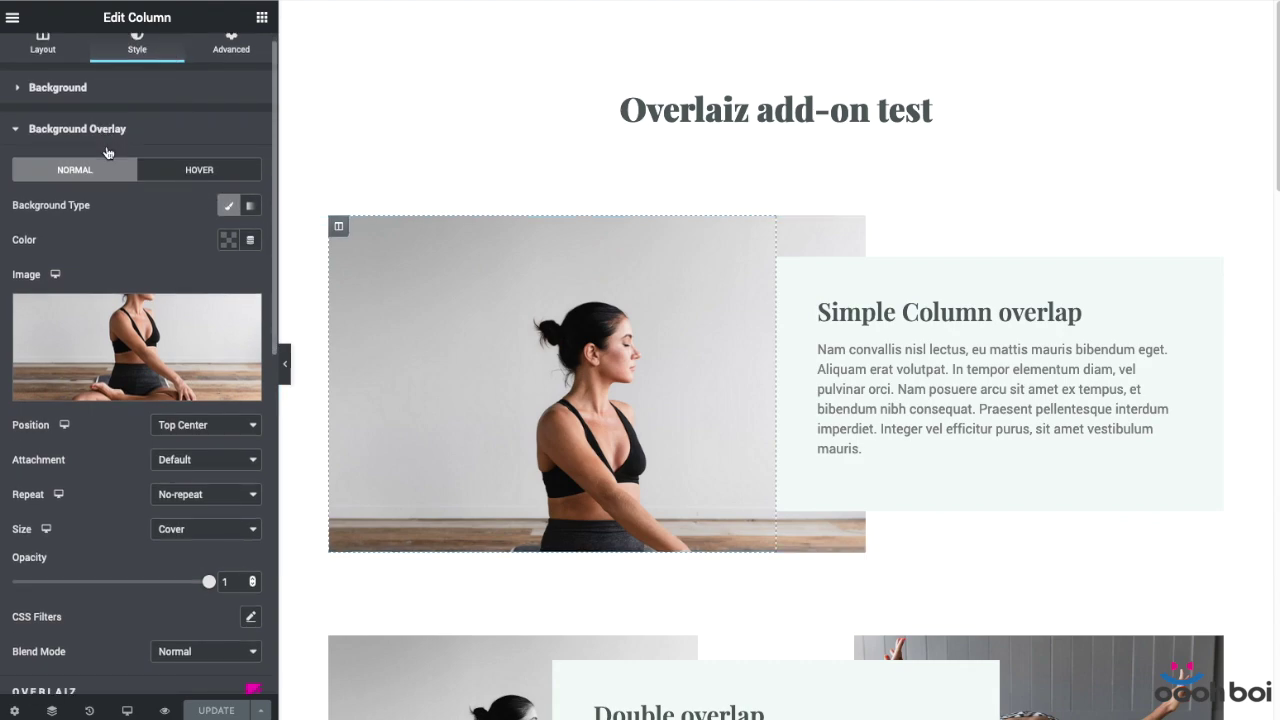
left_click(106, 84)
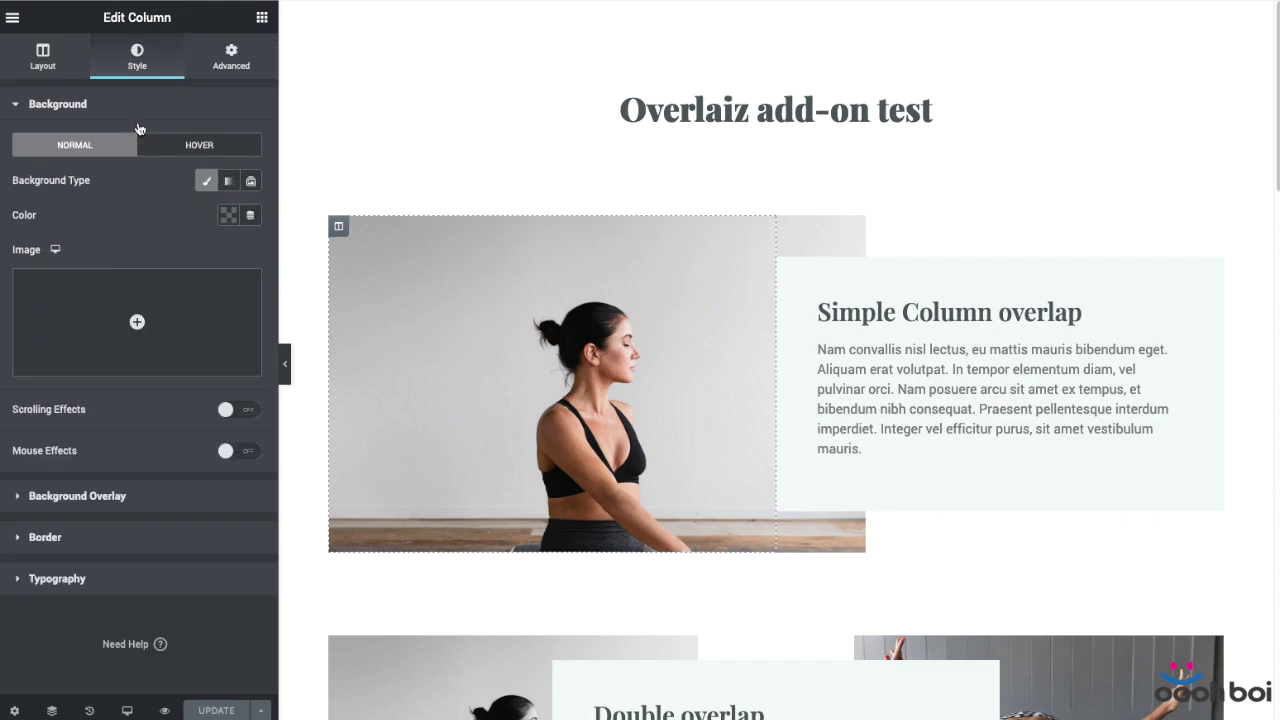
left_click(206, 182)
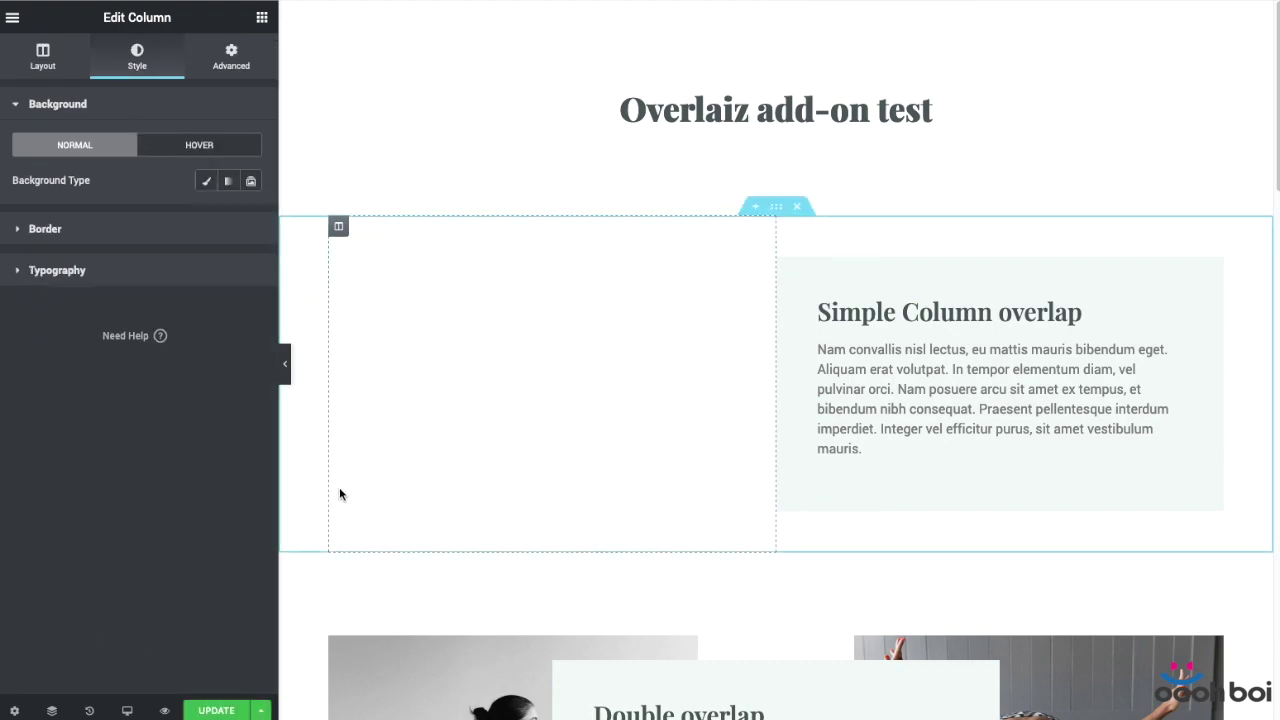
left_click(205, 184)
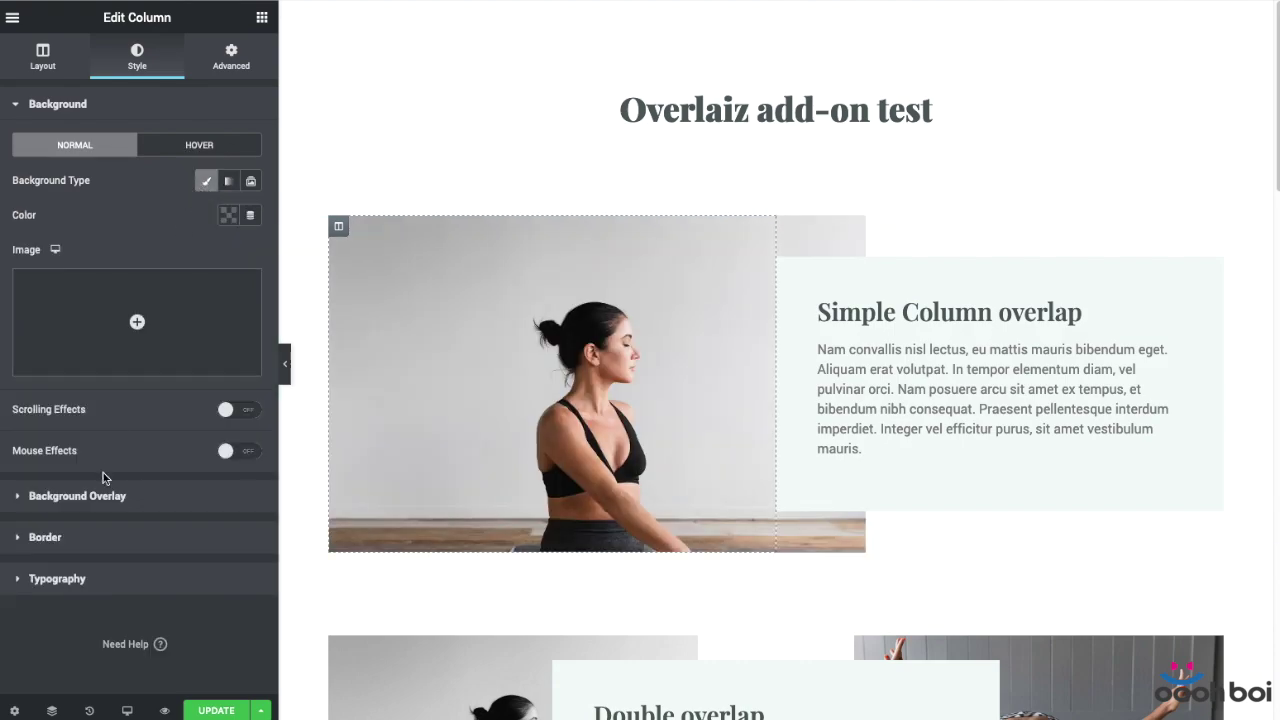
left_click(107, 497)
scroll(185, 290, "down", 3)
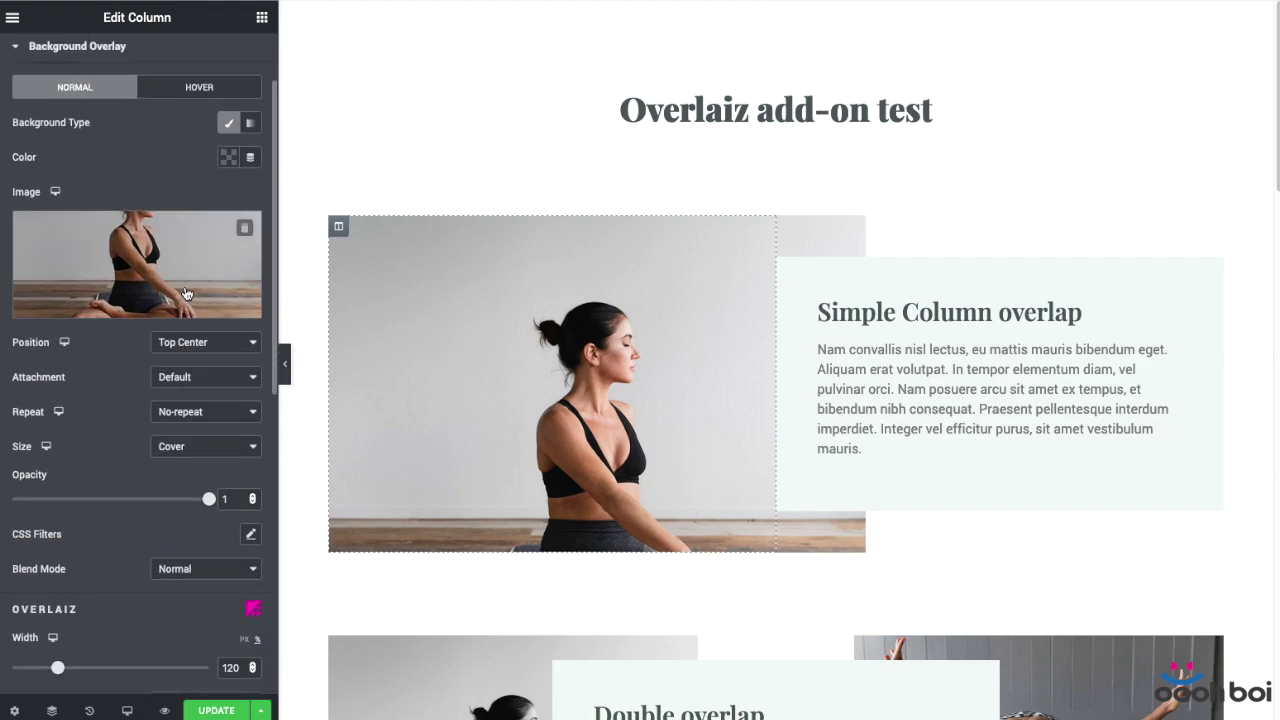
scroll(185, 292, "down", 6)
scroll(184, 291, "down", 2)
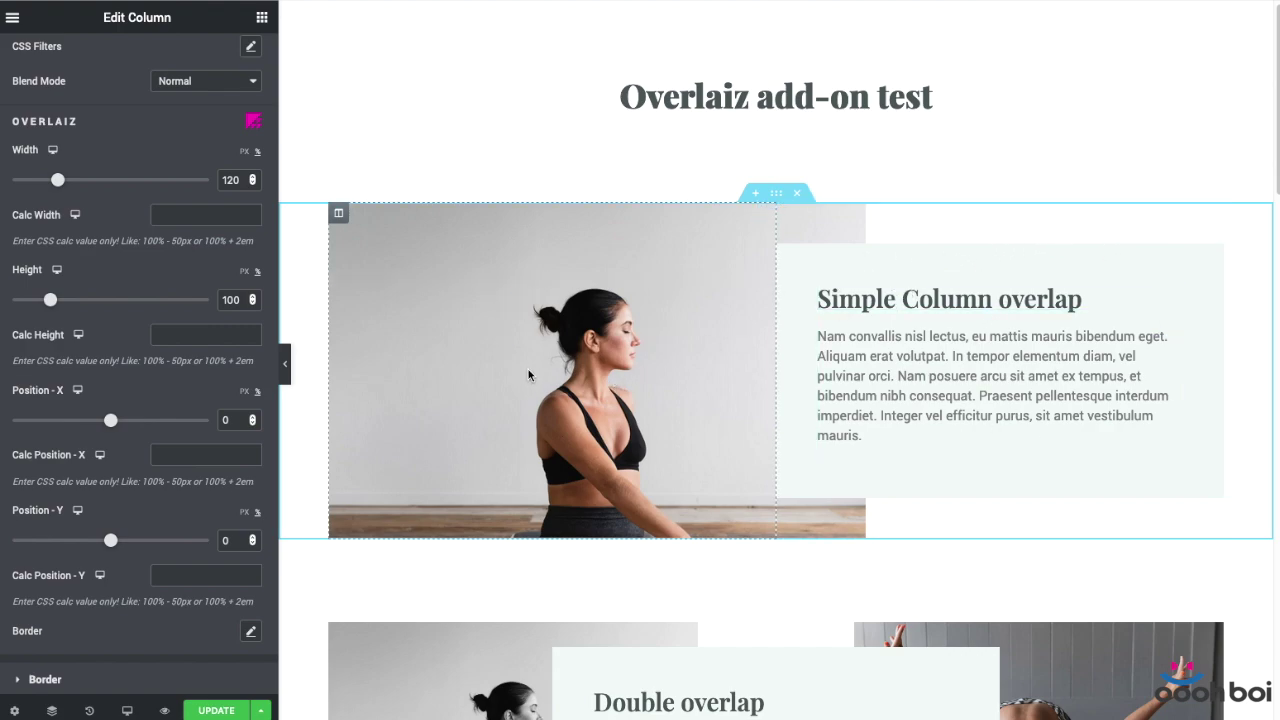
Set the overlay photo's Overlaiz Position X -18, Position Y -8, height 94 and width 130
scroll(531, 369, "down", 1)
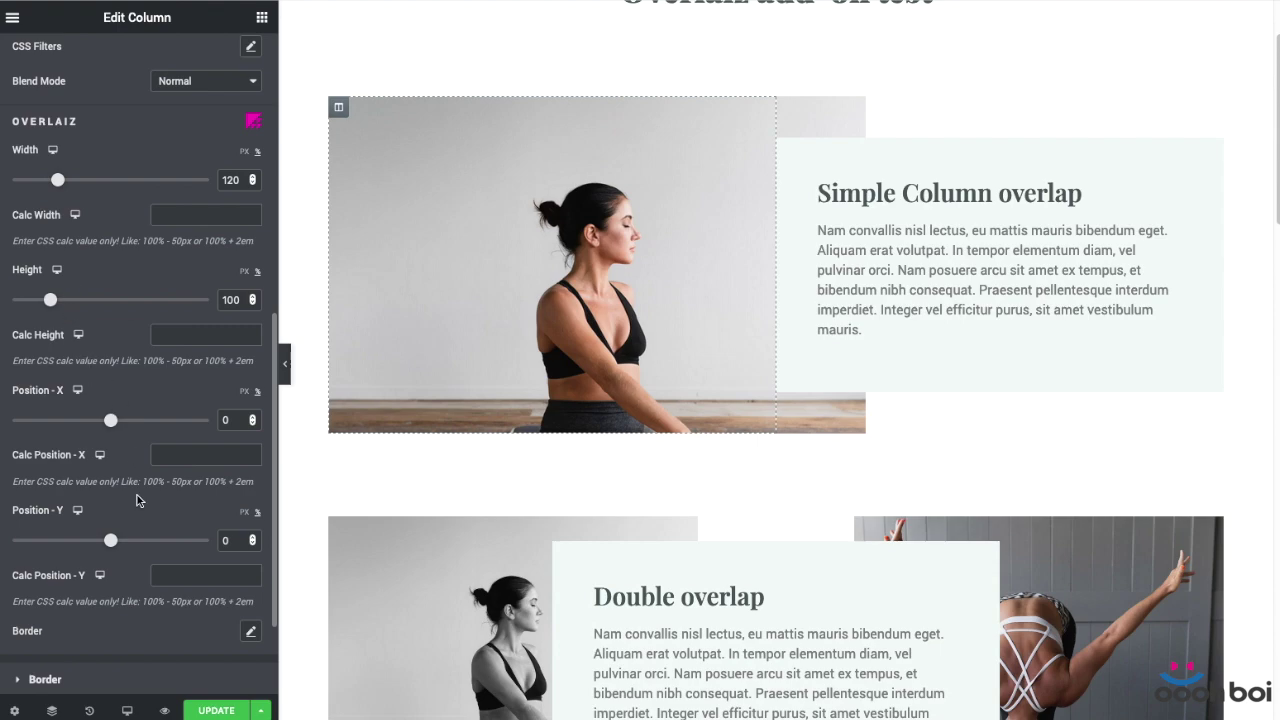
mouse_move(111, 420)
left_mouse_down()
mouse_move(143, 423)
mouse_move(95, 425)
left_mouse_up()
mouse_move(110, 540)
left_mouse_down()
mouse_move(157, 540)
mouse_move(102, 545)
left_mouse_up()
mouse_move(50, 306)
left_mouse_down()
mouse_move(61, 299)
mouse_move(48, 308)
left_mouse_up()
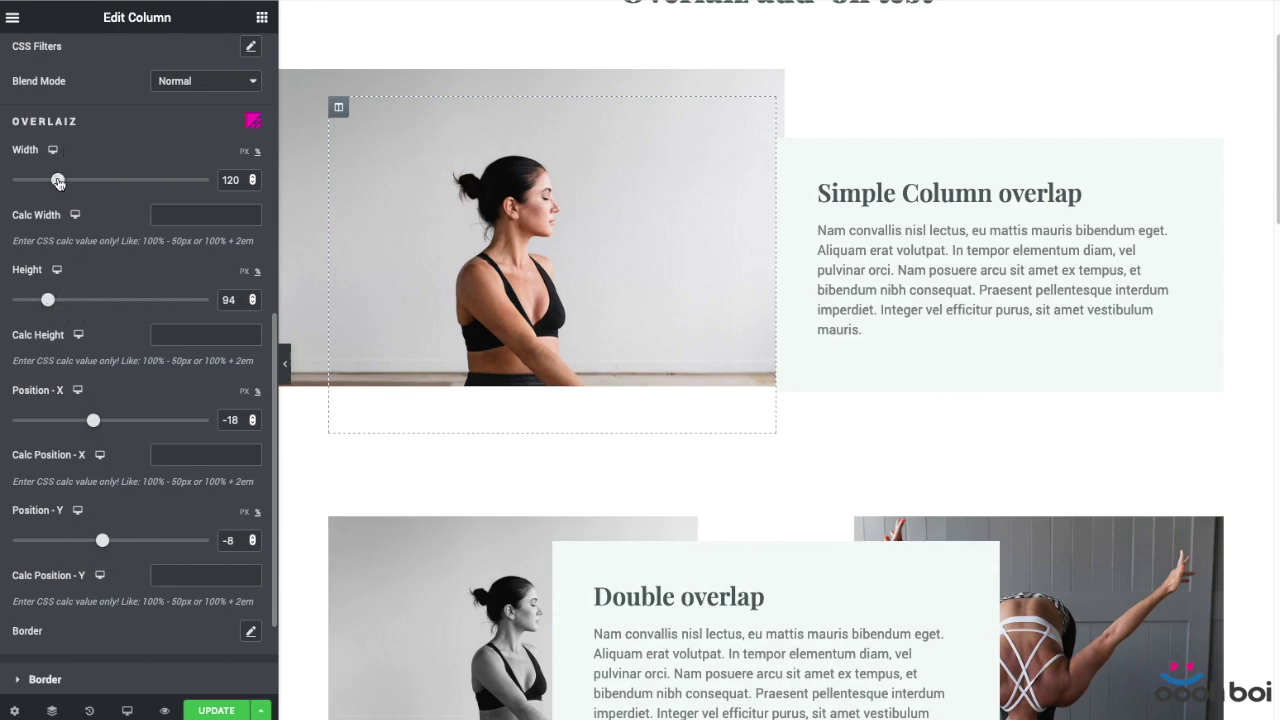
left_click_drag(58, 181, 62, 185)
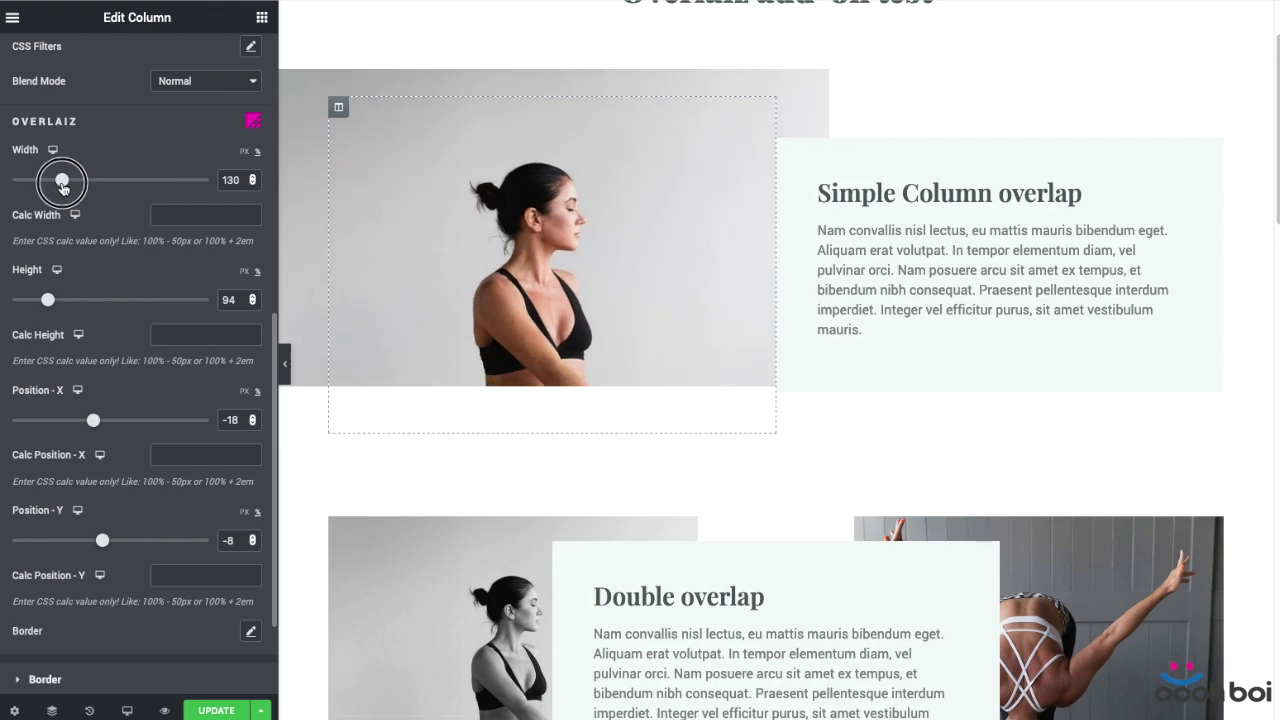
scroll(701, 498, "down", 5)
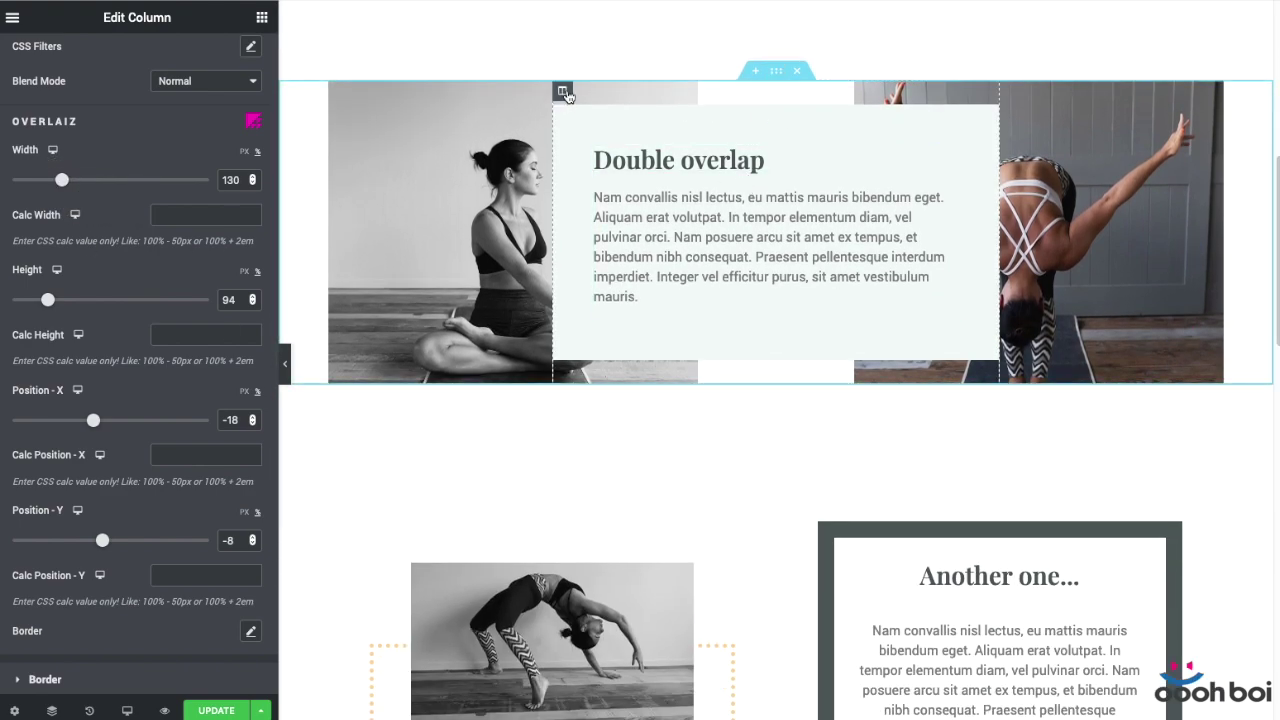
Select the Double overlap row's first column and review its Background Overlay settings
left_click(340, 93)
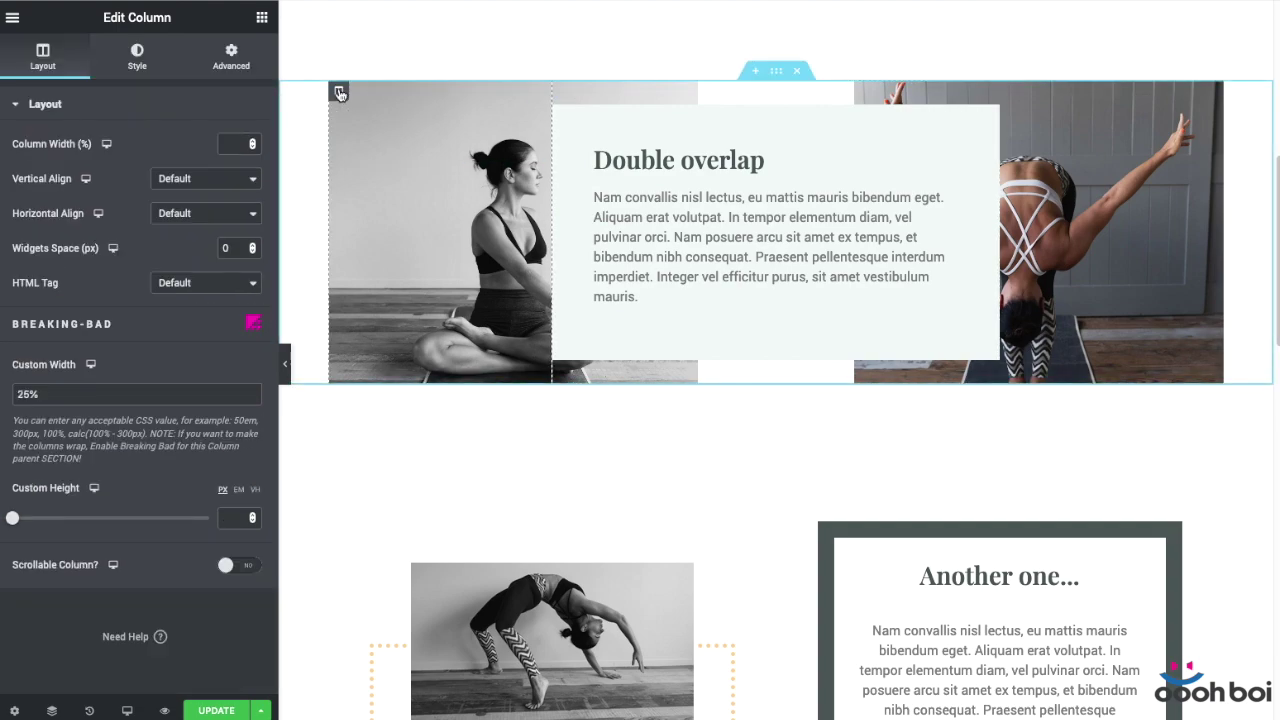
left_click(143, 55)
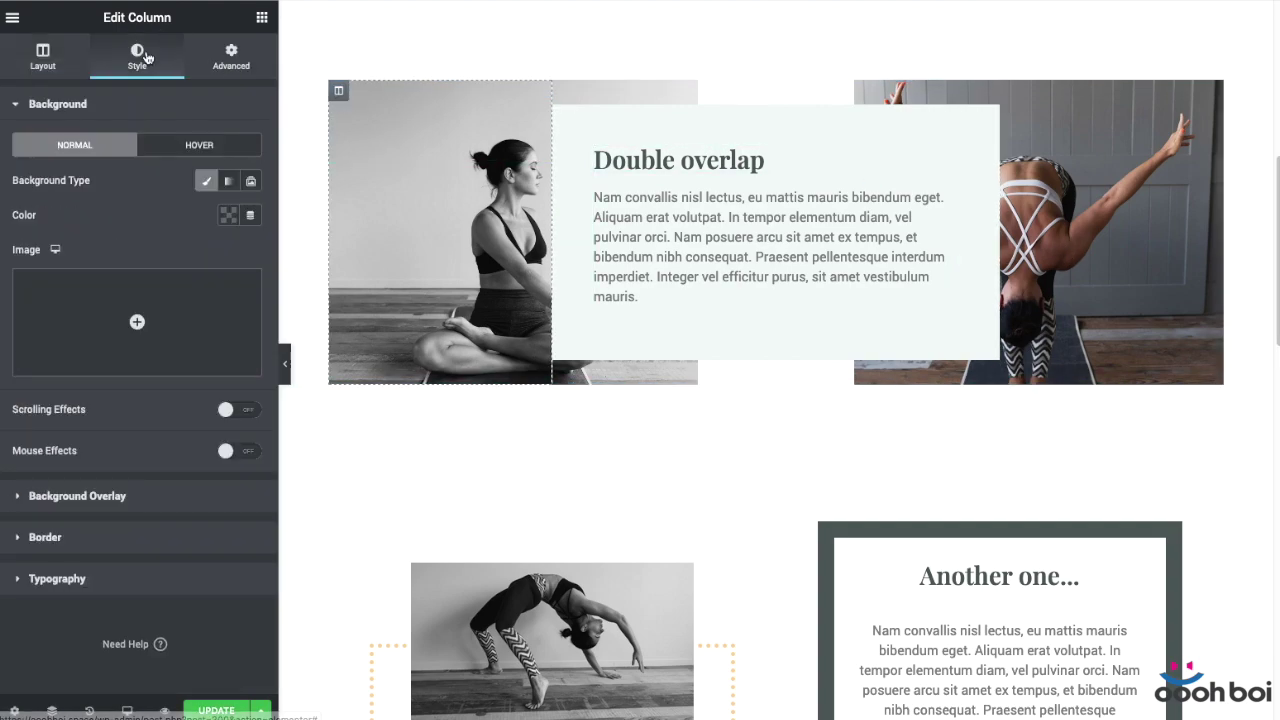
left_click(190, 496)
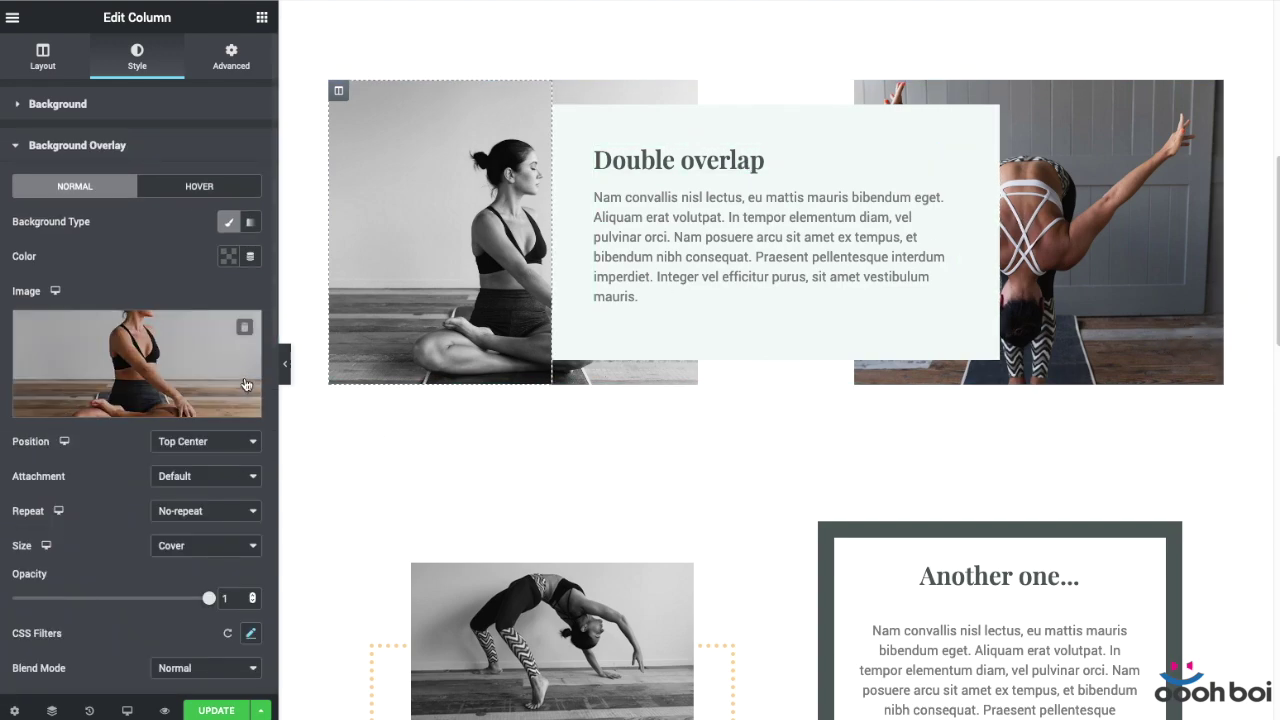
scroll(182, 300, "down", 6)
scroll(180, 311, "down", 3)
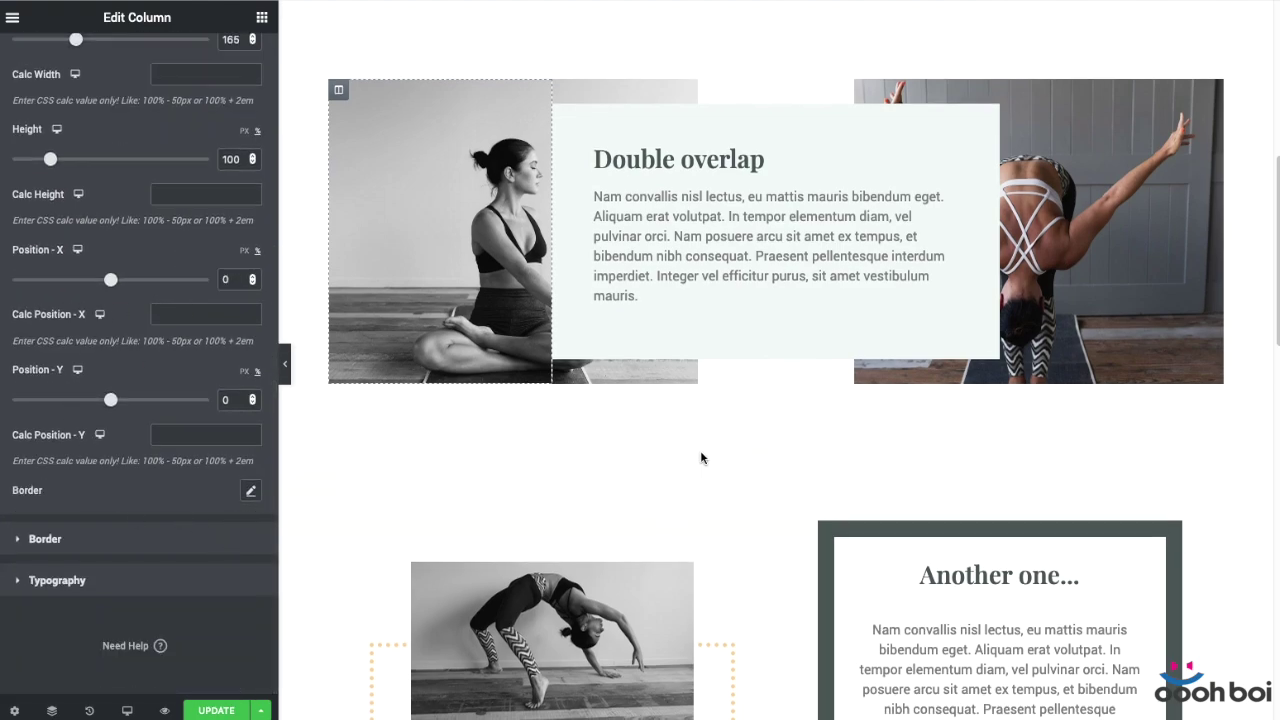
scroll(700, 457, "down", 3)
scroll(700, 457, "up", 7)
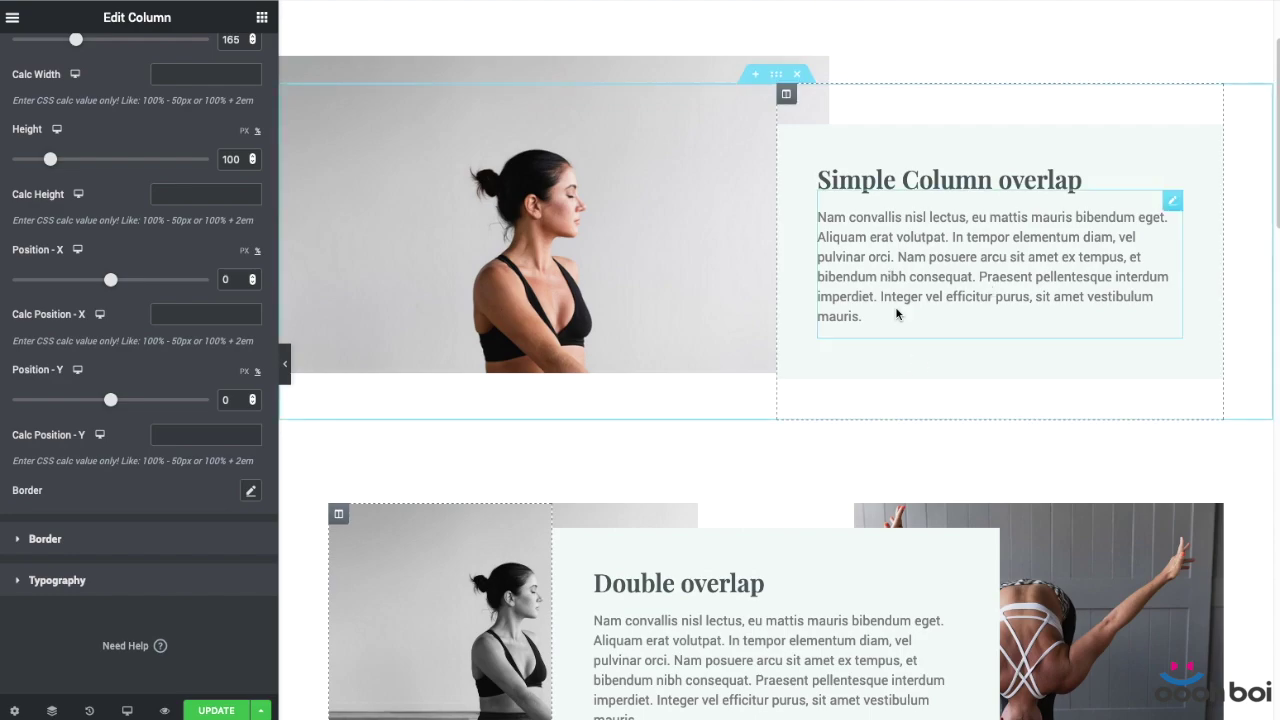
scroll(827, 358, "down", 3)
scroll(825, 358, "down", 10)
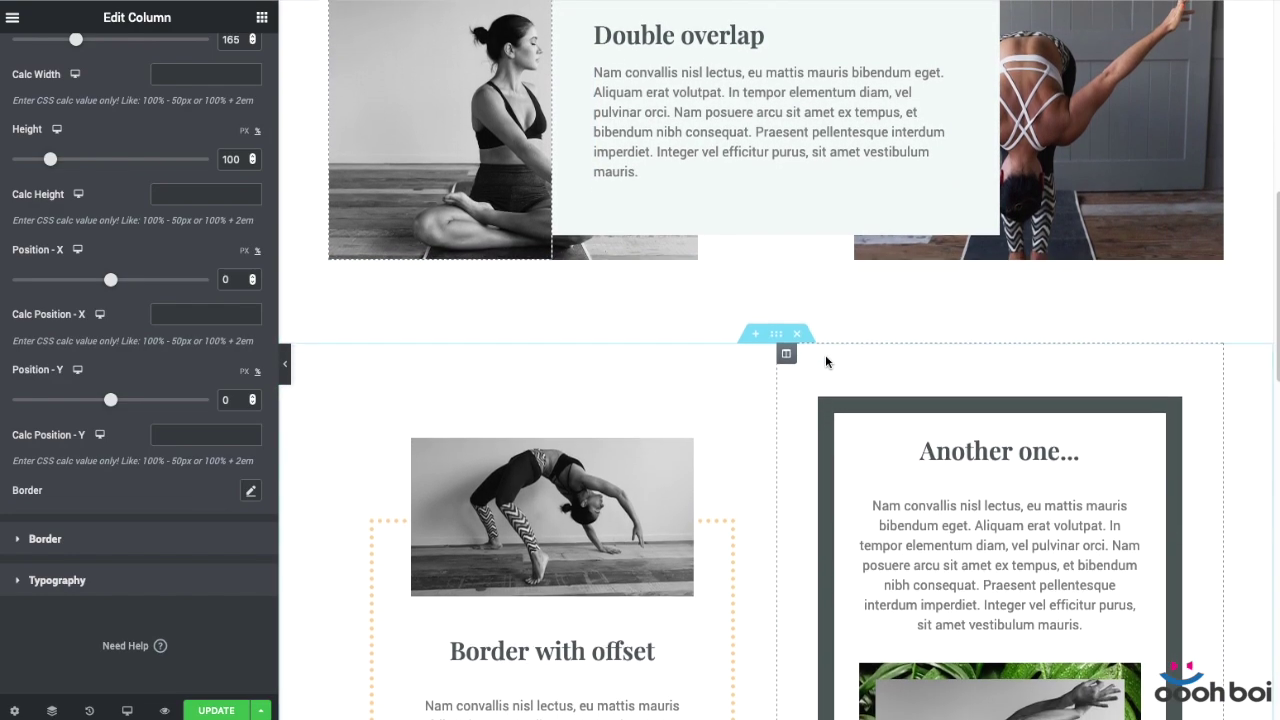
scroll(827, 362, "down", 3)
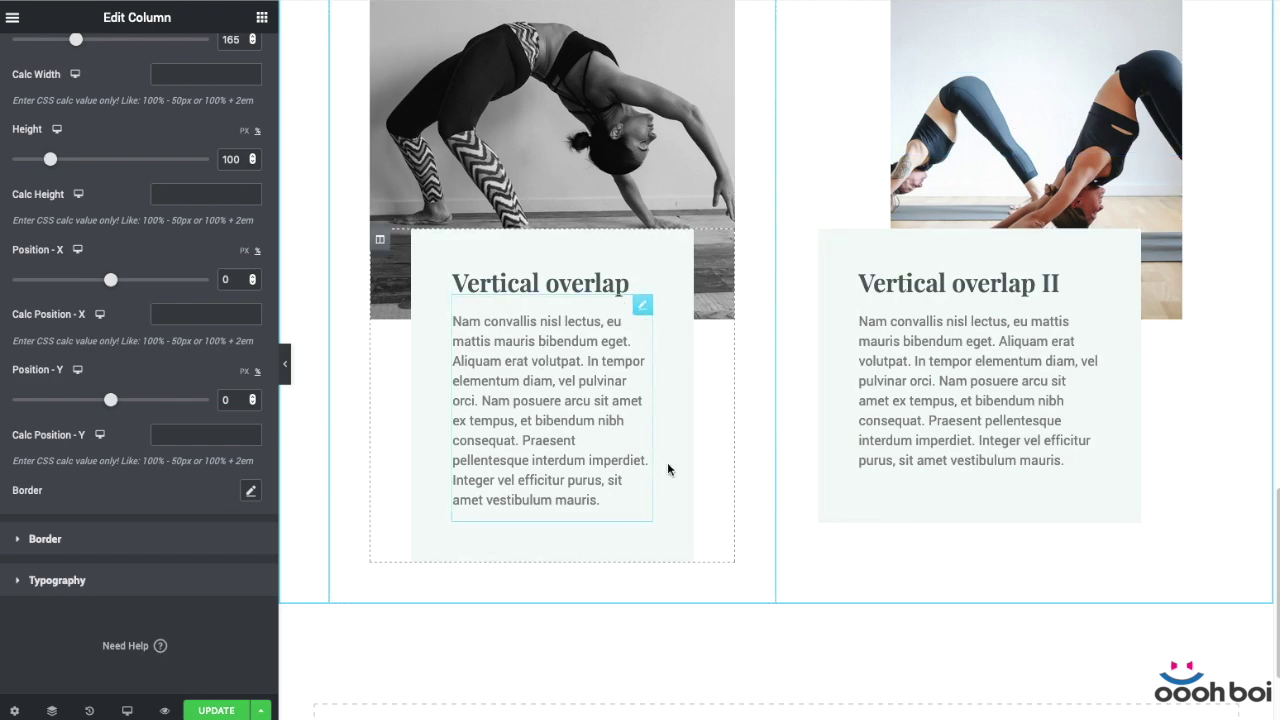
scroll(750, 390, "up", 1)
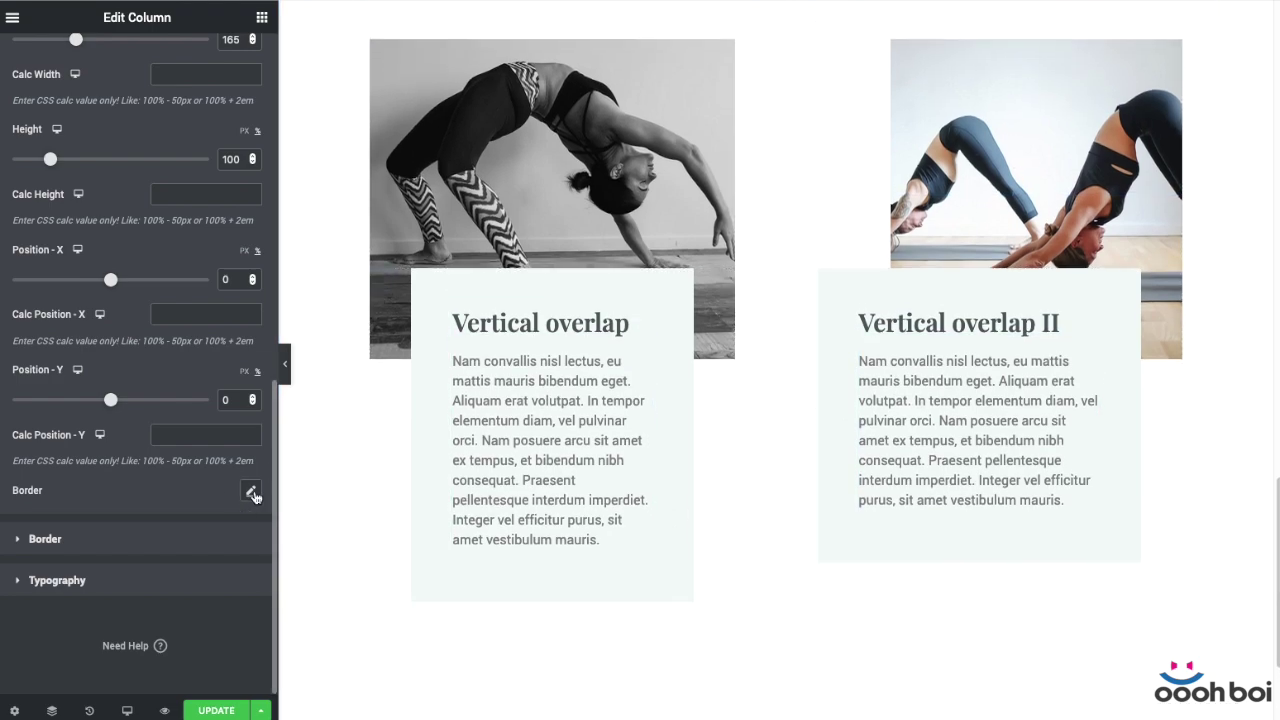
Check the overlay's border options, then open the Border with offset inner section's settings
left_click(252, 493)
scroll(540, 435, "down", 10)
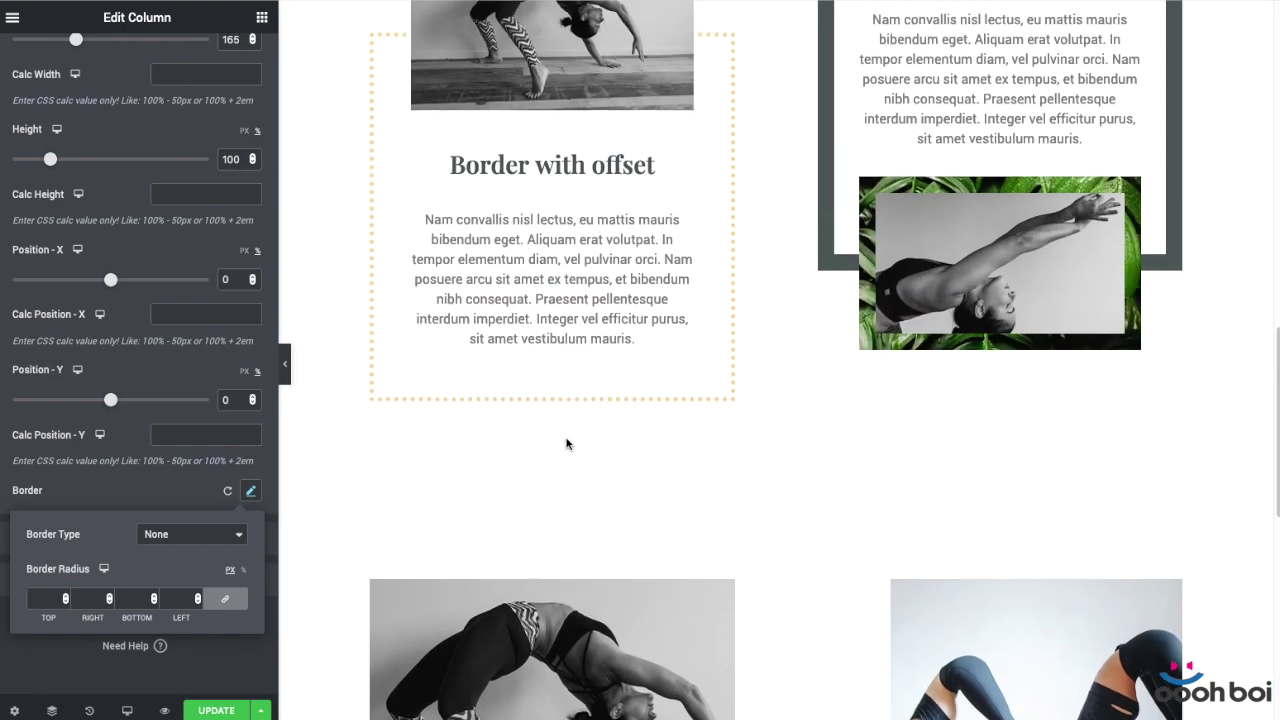
scroll(414, 448, "up", 2)
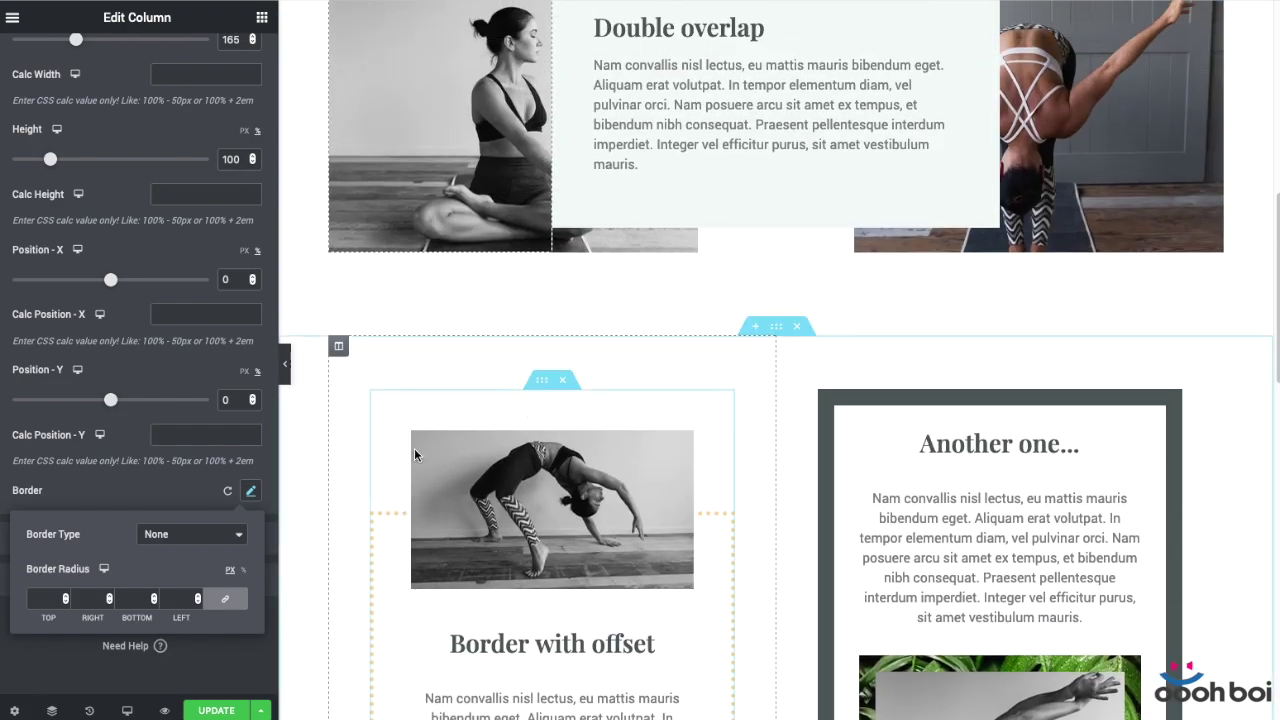
left_click(545, 383)
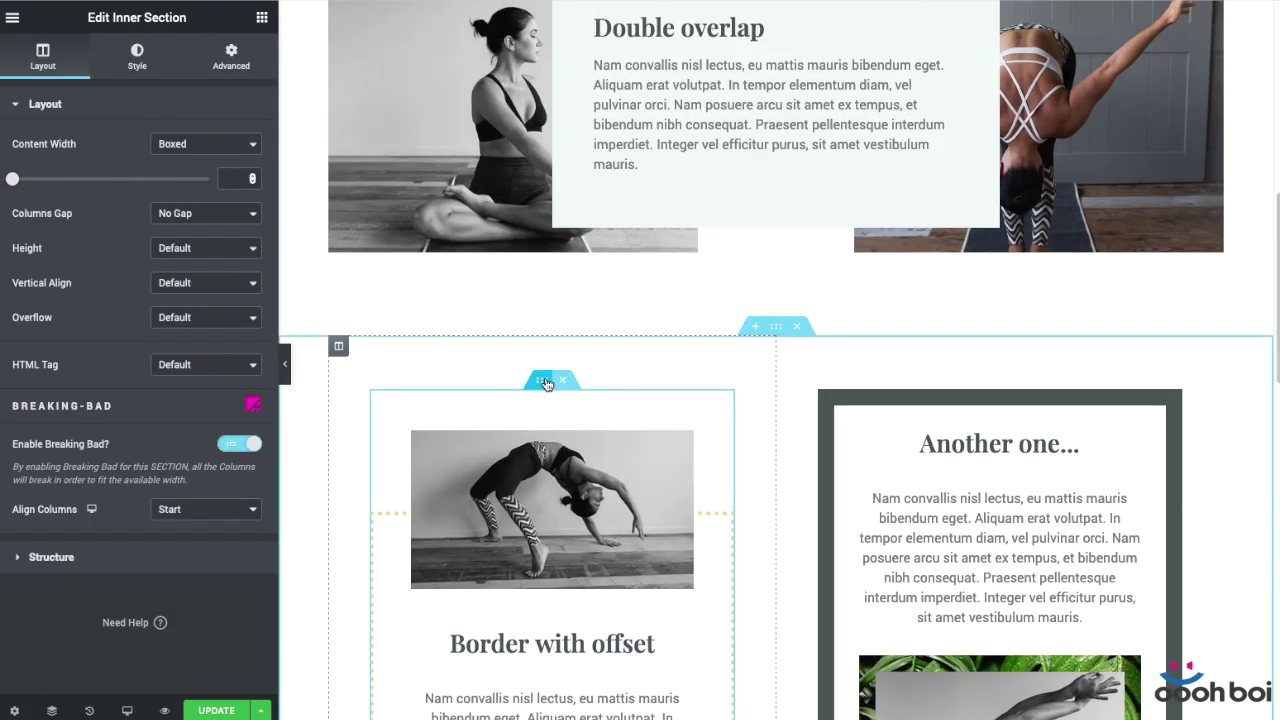
View the Style settings and scroll toward the Paginini pagination controls
left_click(137, 60)
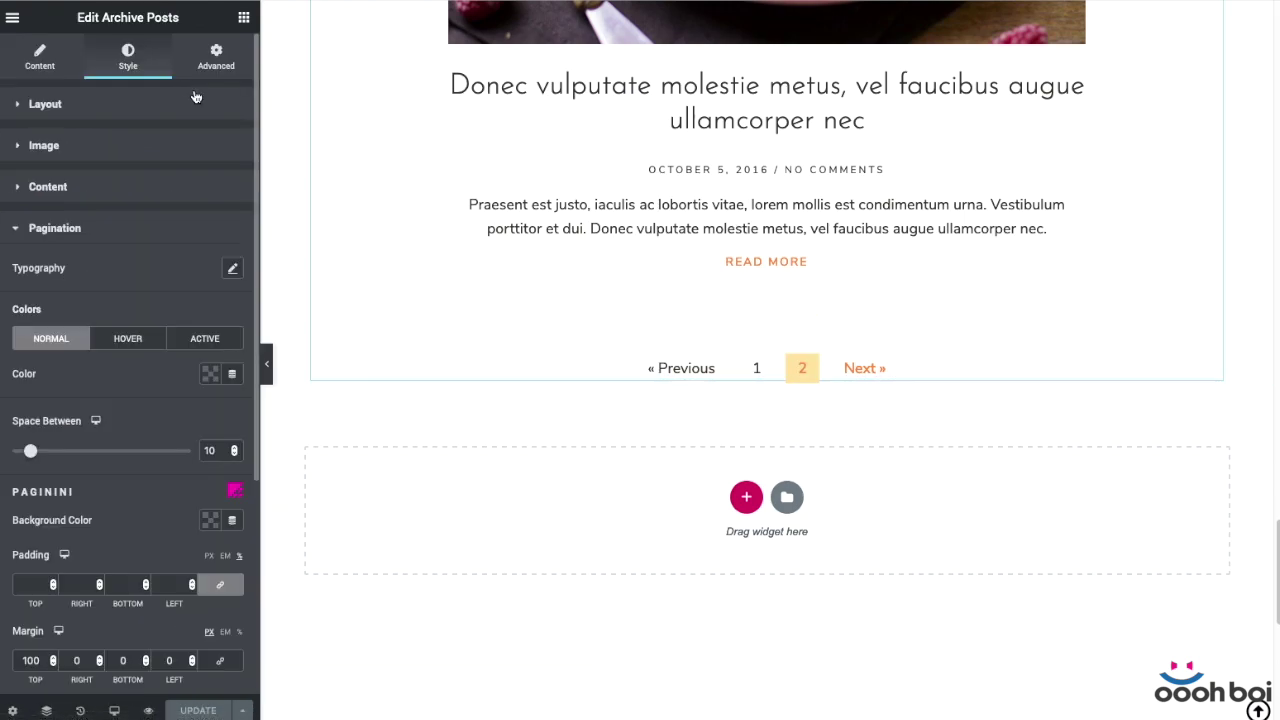
scroll(210, 230, "down", 1)
scroll(128, 139, "up", 1)
scroll(94, 243, "down", 4)
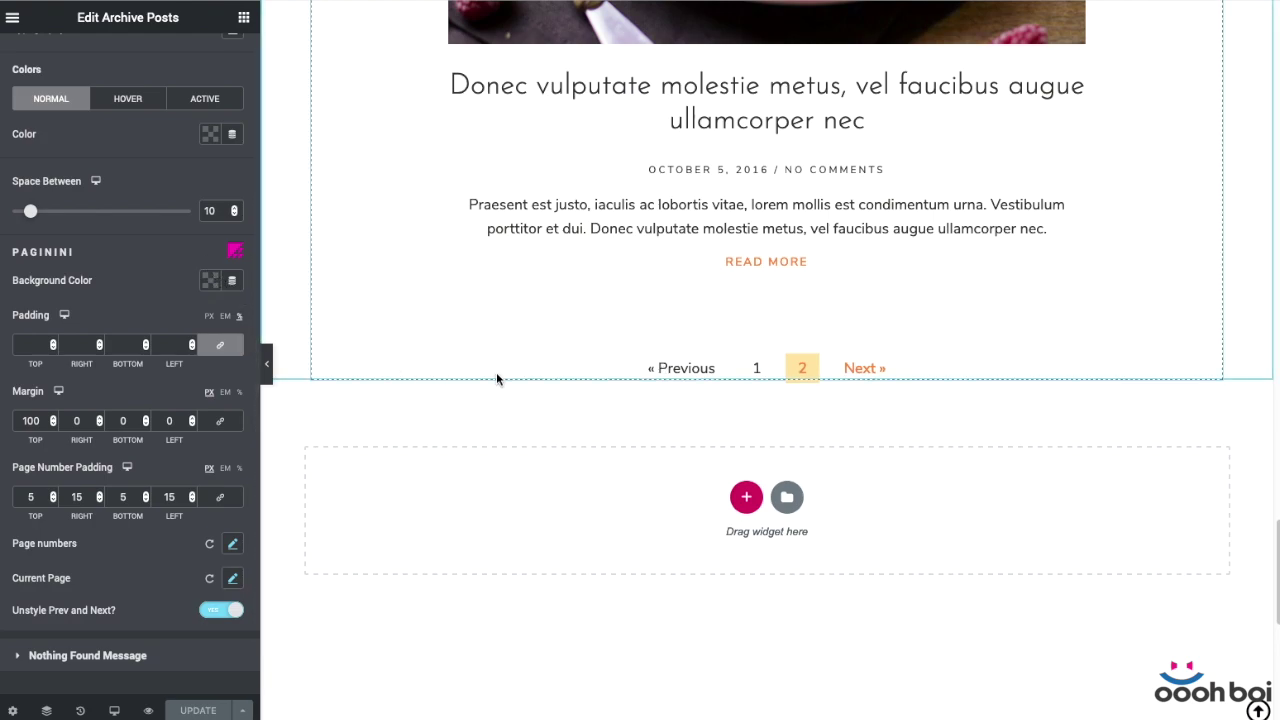
Give the pagination bar a semi-transparent grey #7A7A7A45 background and padding 2 on all sides
left_click(211, 284)
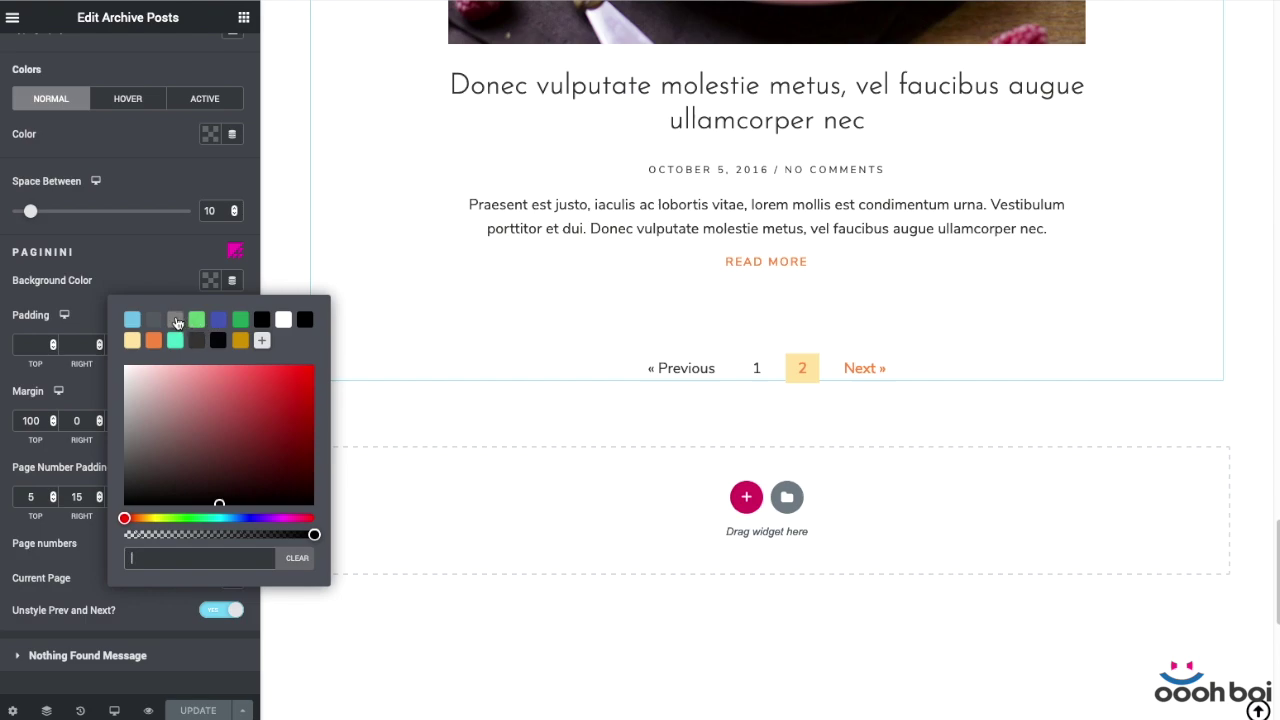
left_click(176, 320)
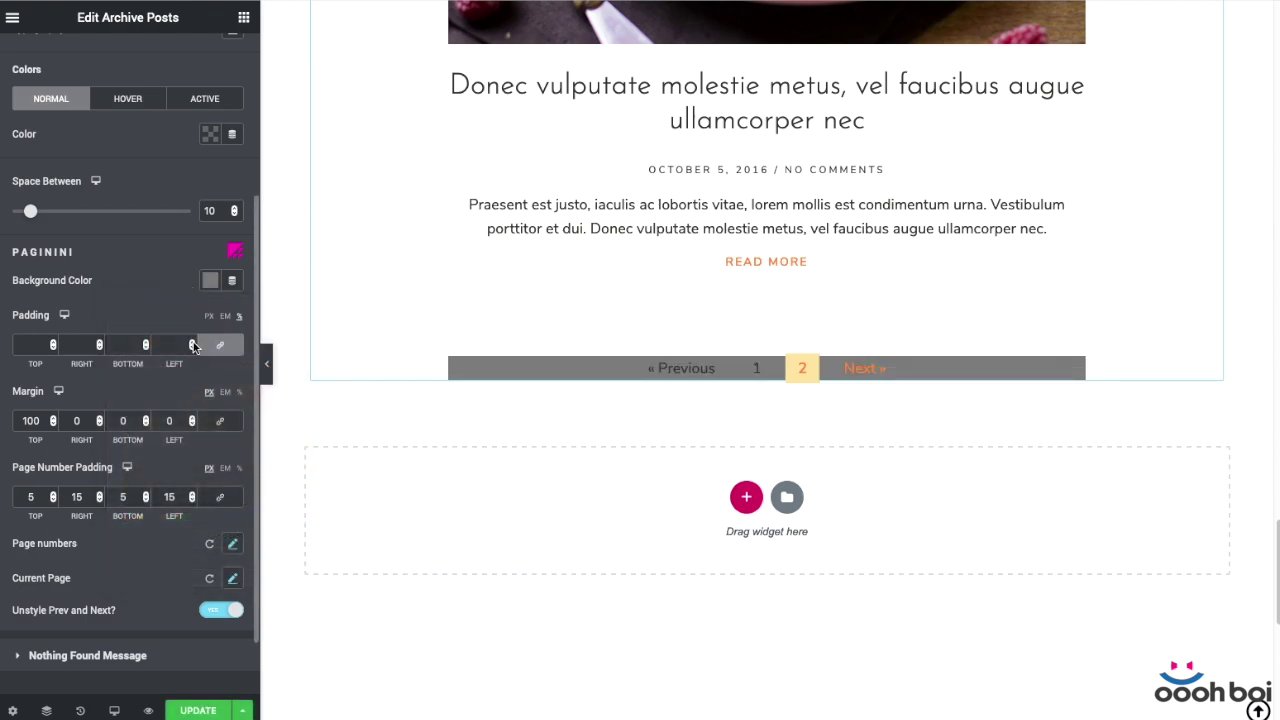
left_click(192, 341)
left_click(192, 341)
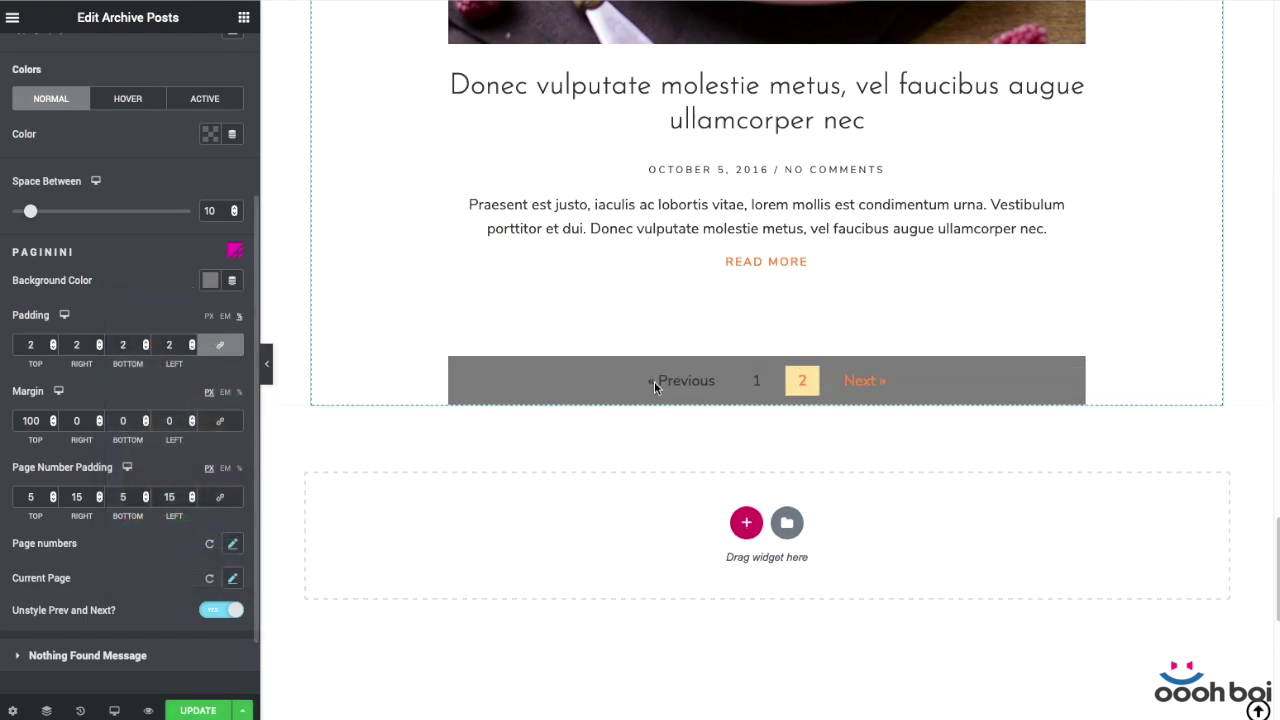
left_click(210, 280)
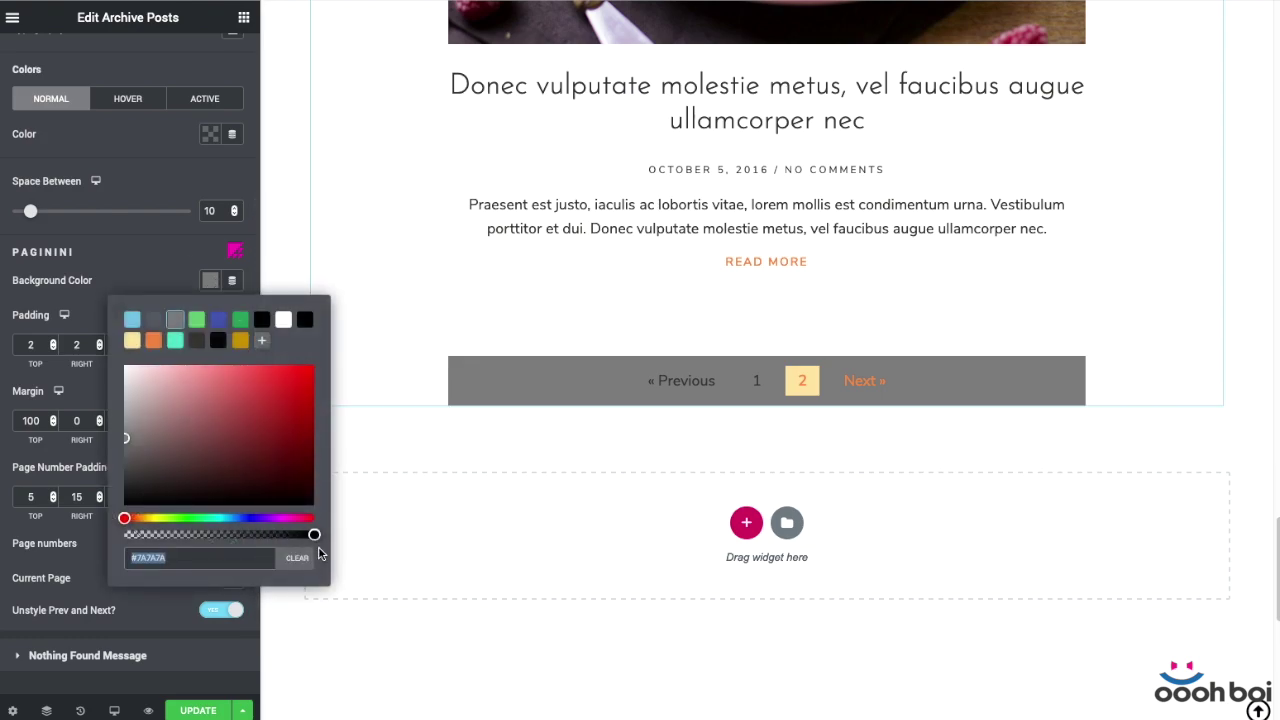
left_click_drag(314, 534, 176, 533)
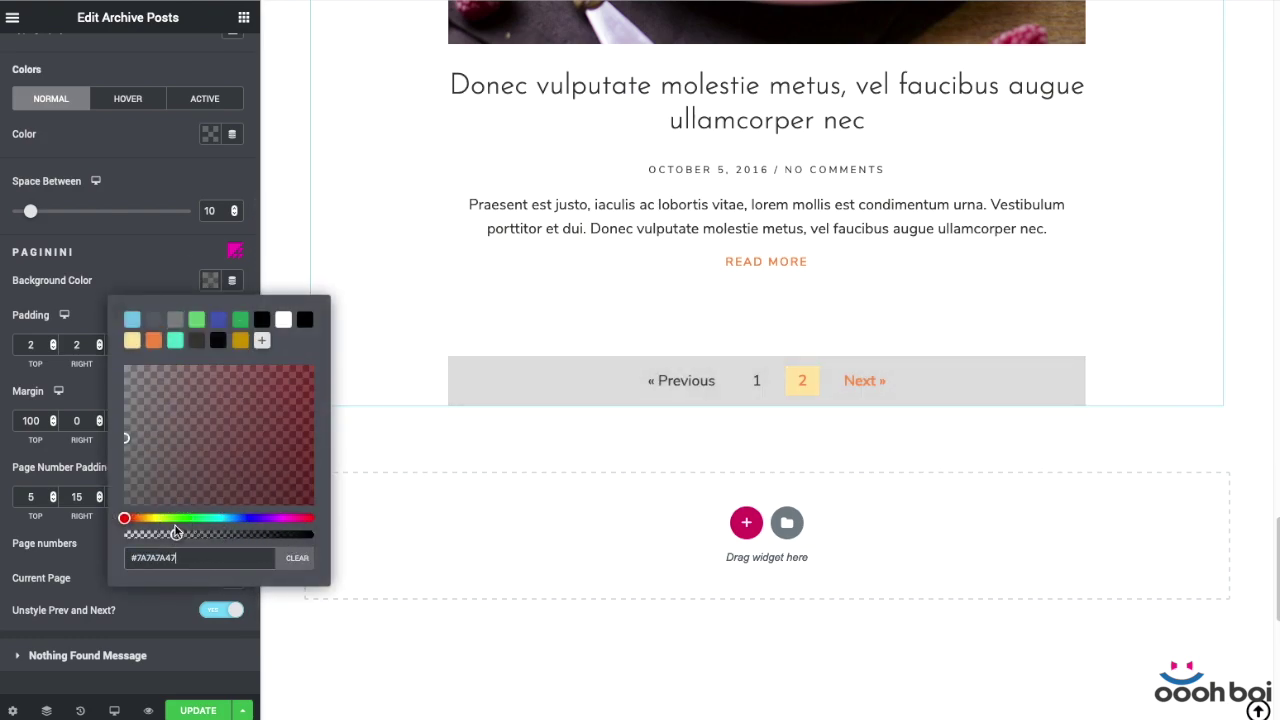
left_click(150, 262)
Review the page number border types, keeping the border set to None
scroll(95, 286, "down", 2)
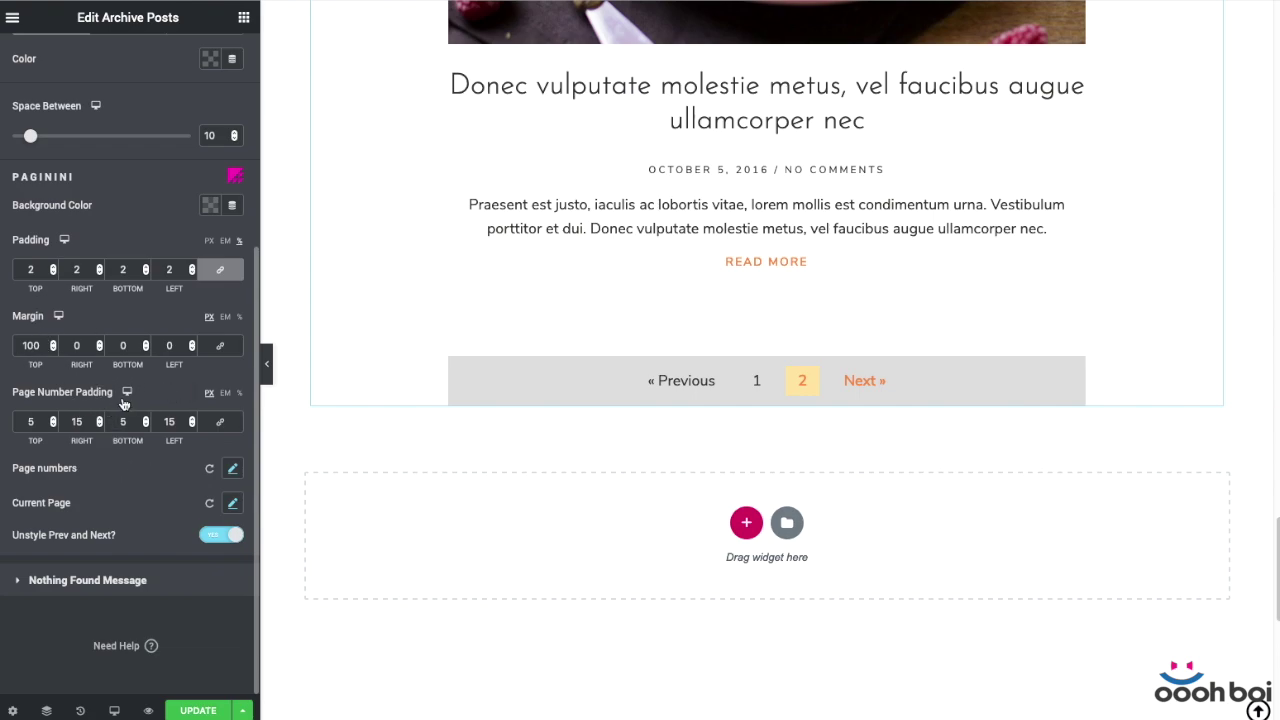
left_click(232, 468)
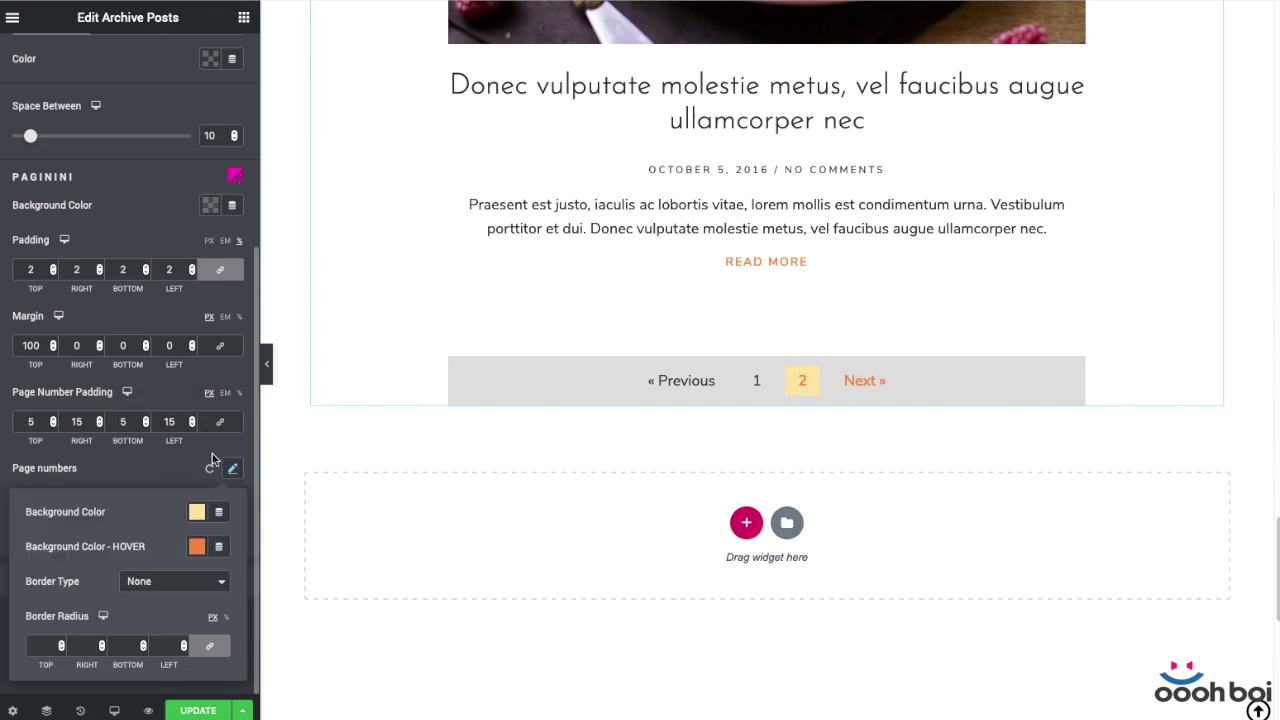
left_click(180, 583)
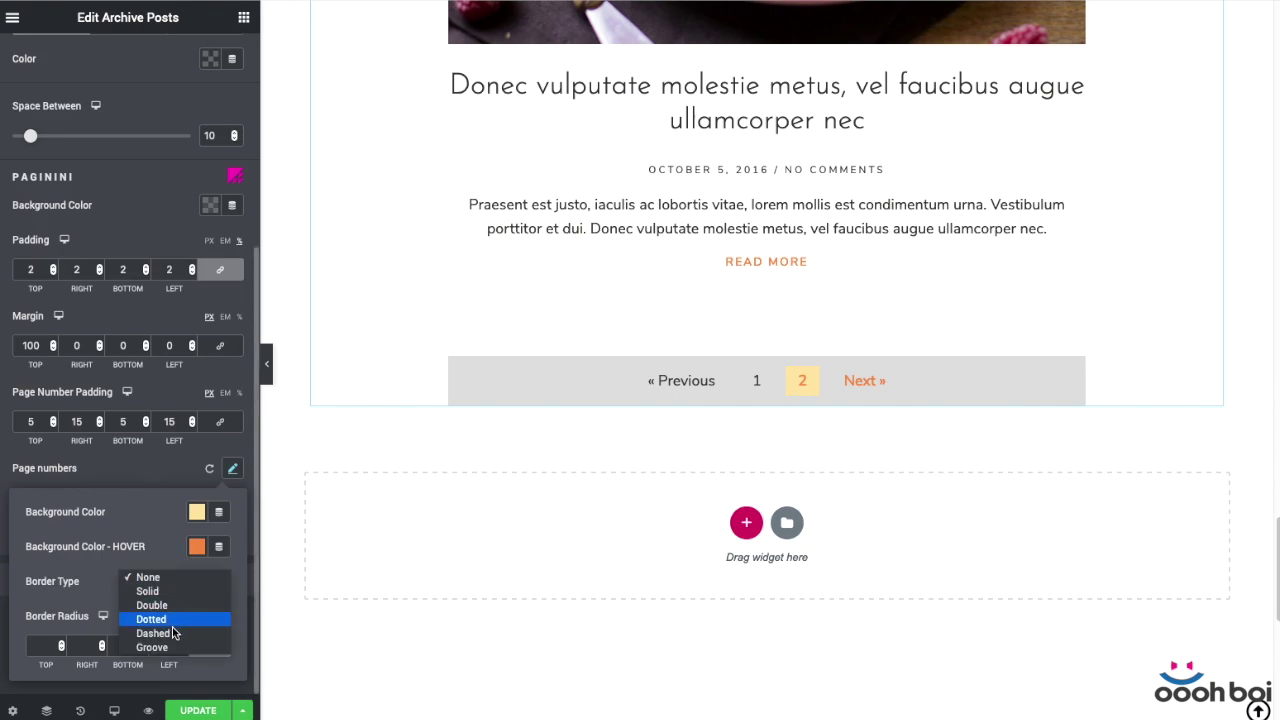
left_click(98, 563)
left_click(124, 463)
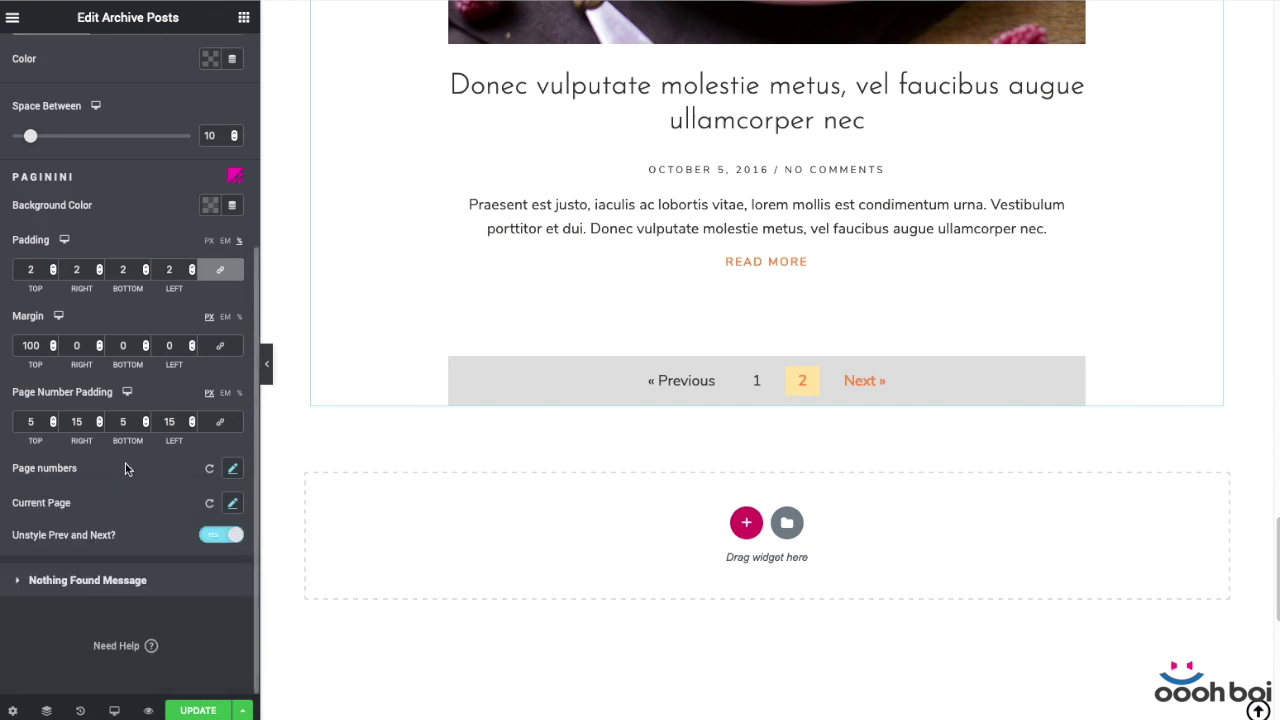
Toggle Unstyle Prev and Next off and on, leaving Previous and Next unstyled
left_click(224, 538)
left_click(222, 536)
left_click(232, 503)
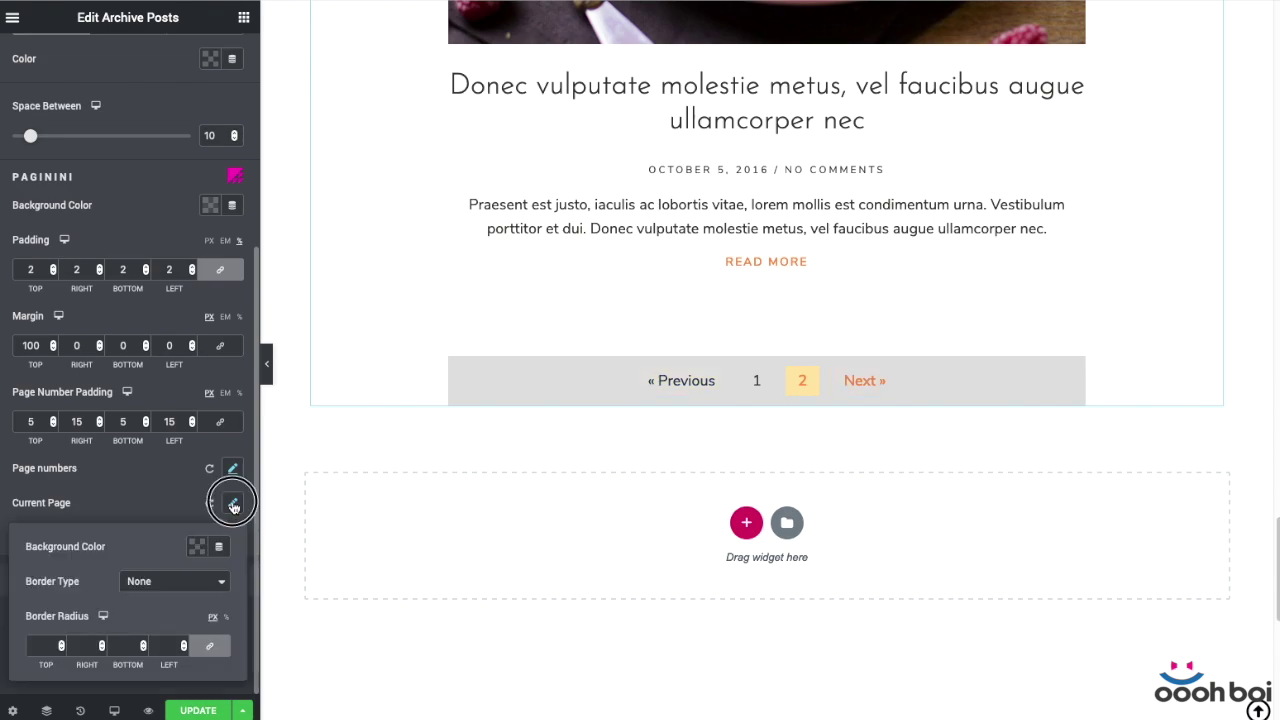
left_click(160, 486)
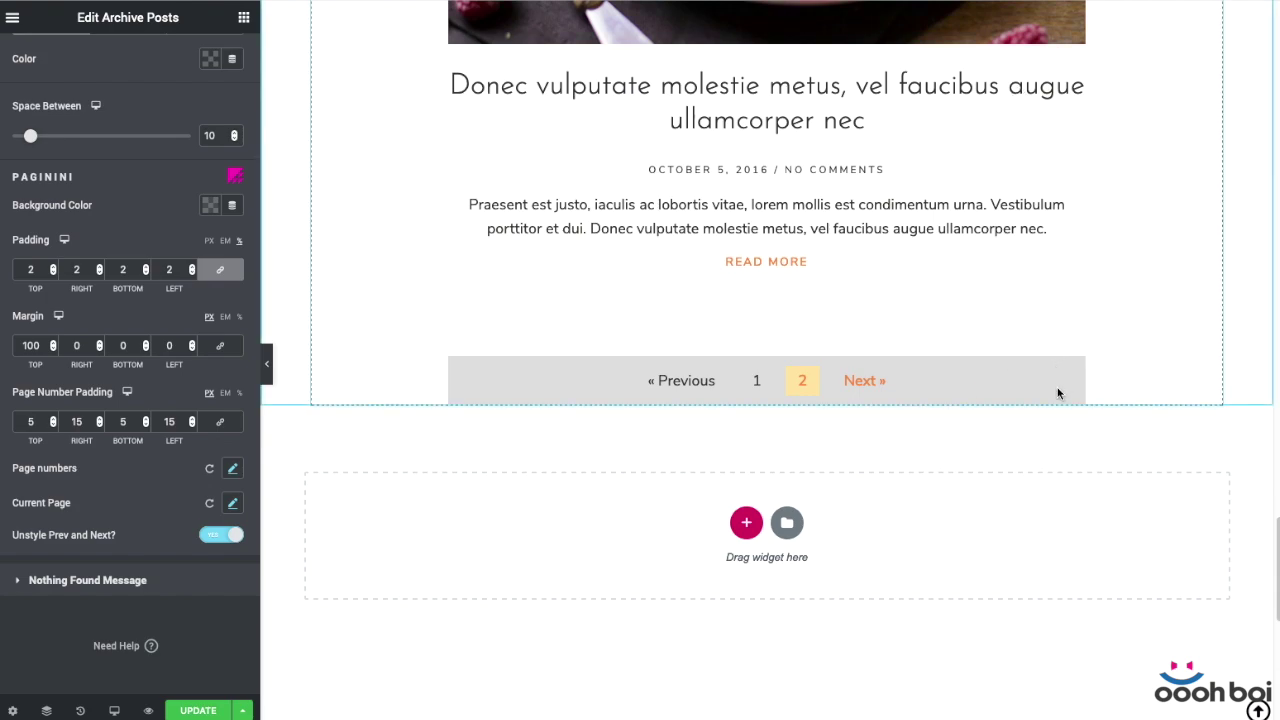
left_click(208, 539)
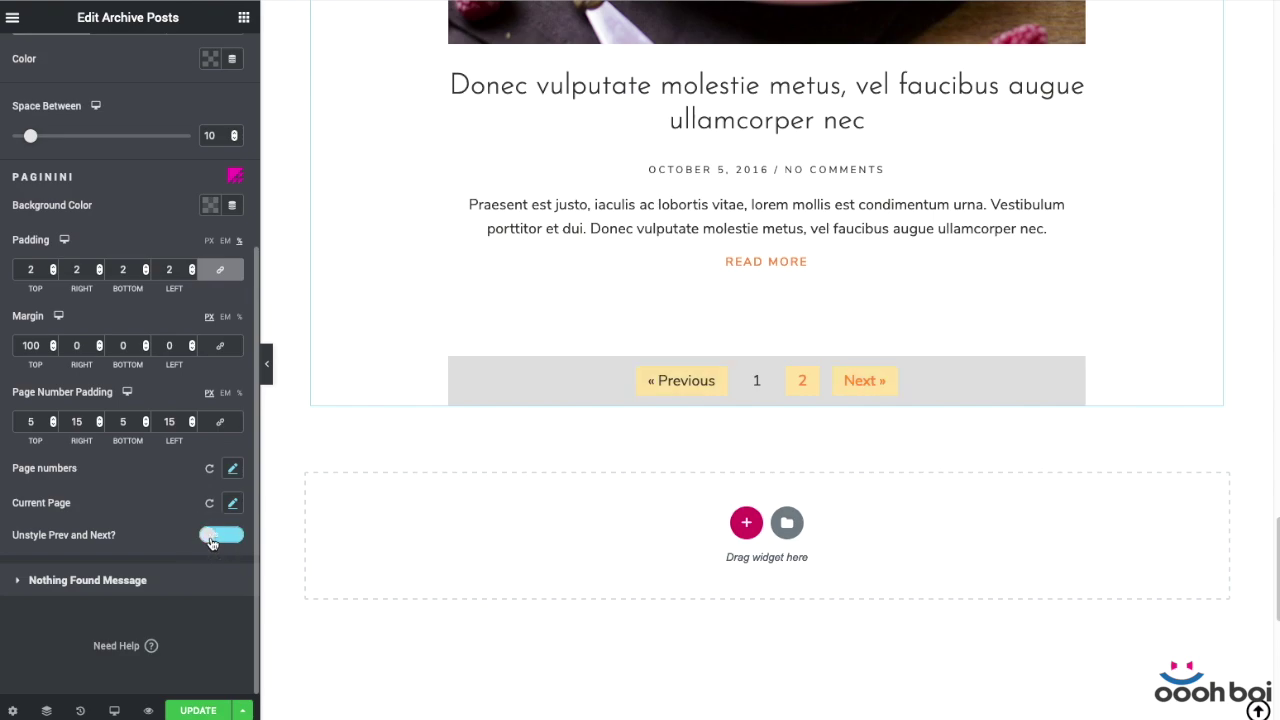
left_click(208, 539)
Clear the pagination bar's background colour
left_click(208, 203)
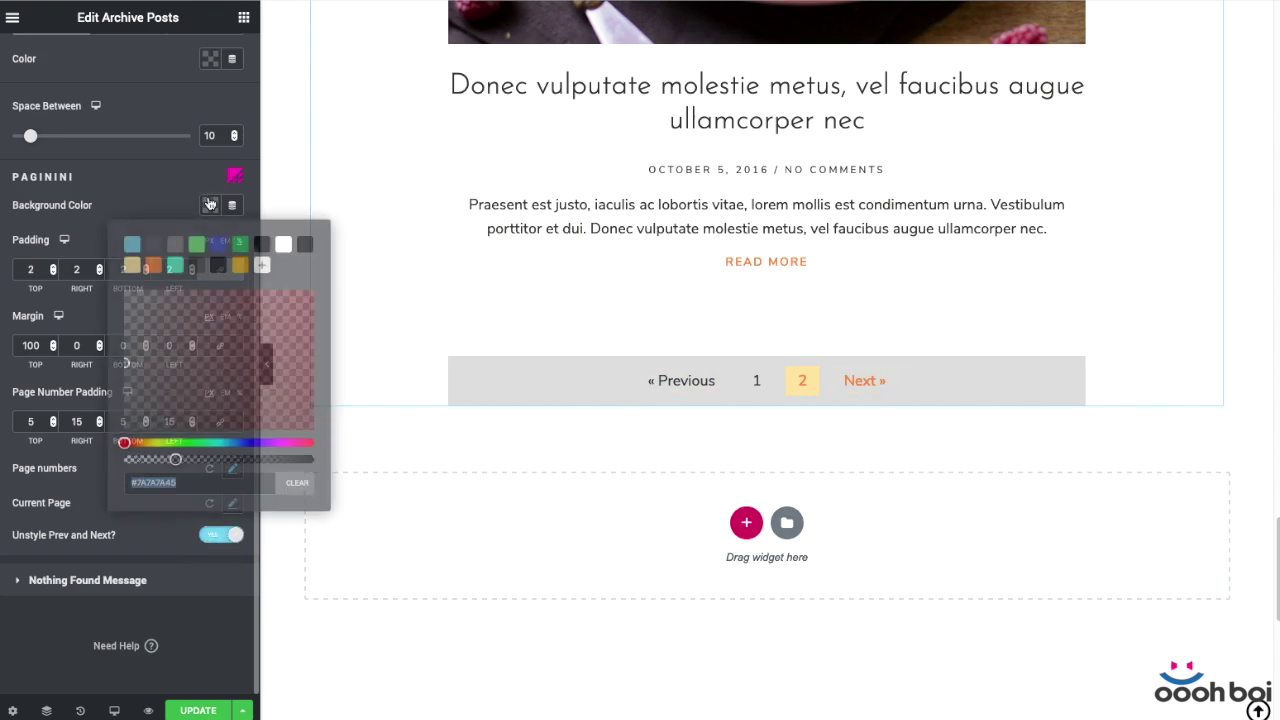
left_click(296, 482)
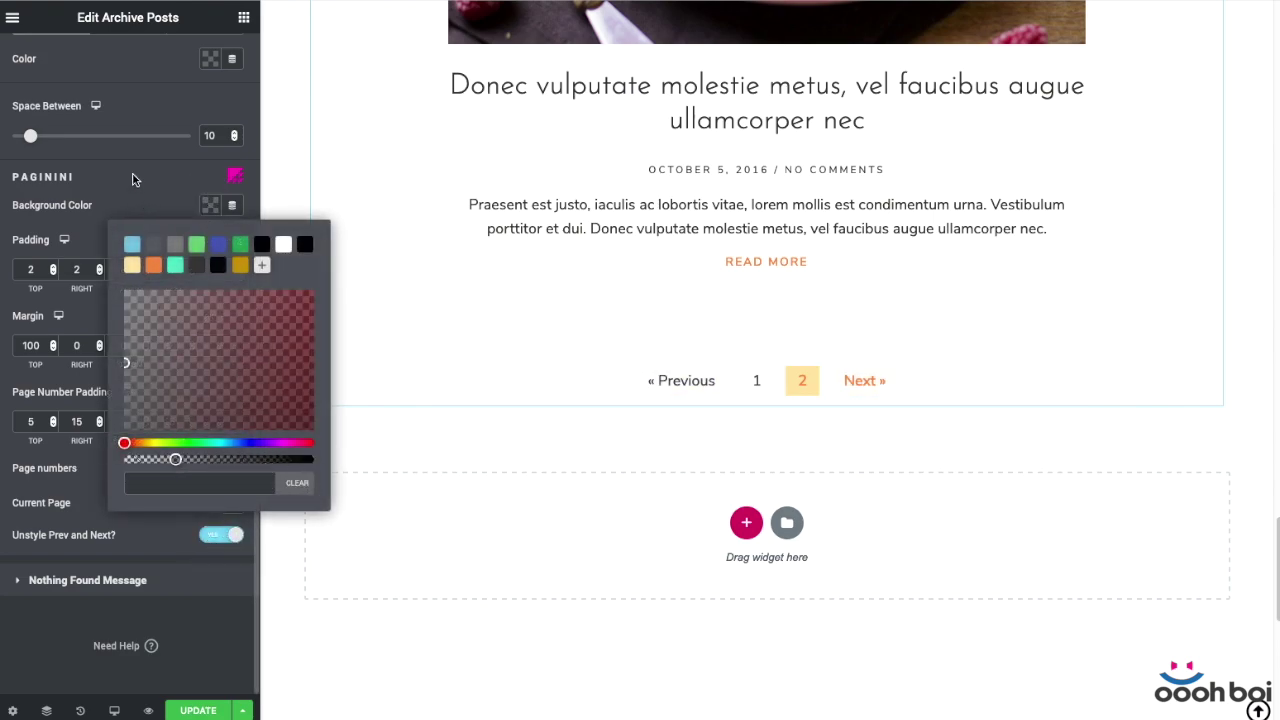
left_click(135, 178)
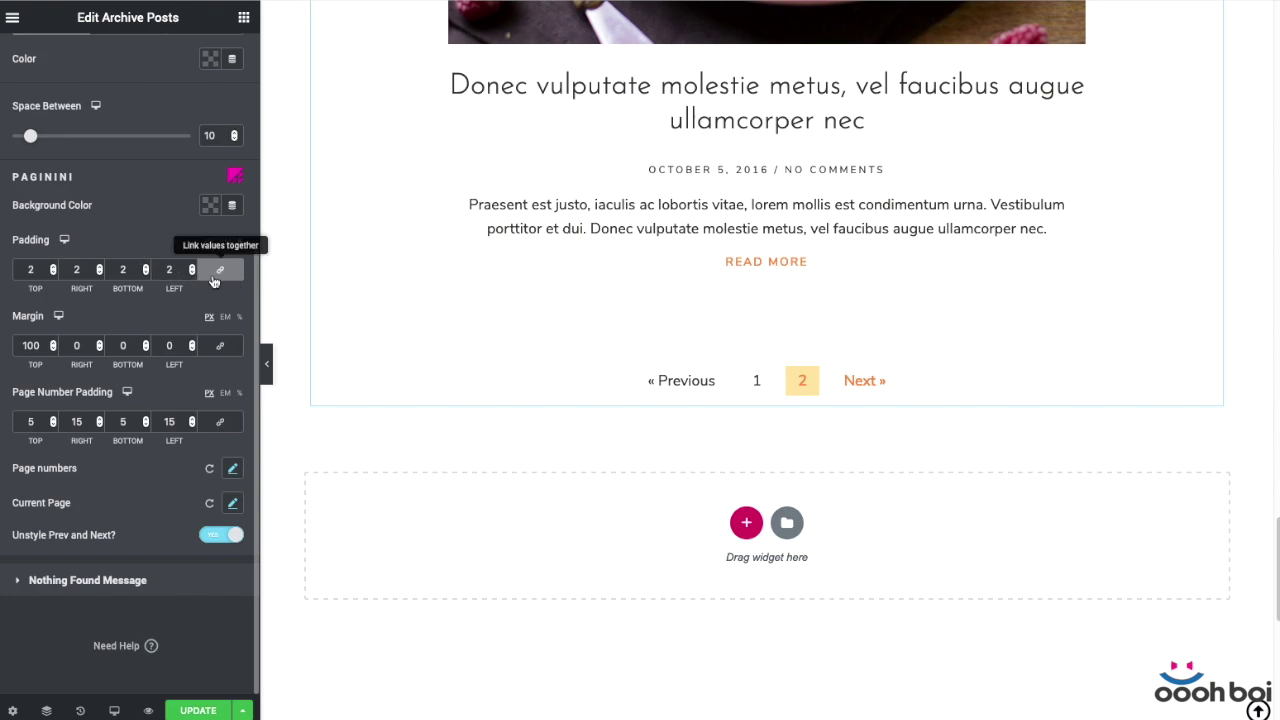
Clear the pagination padding and set the page number border radius to 50
double_click(158, 267)
key("BackSpace")
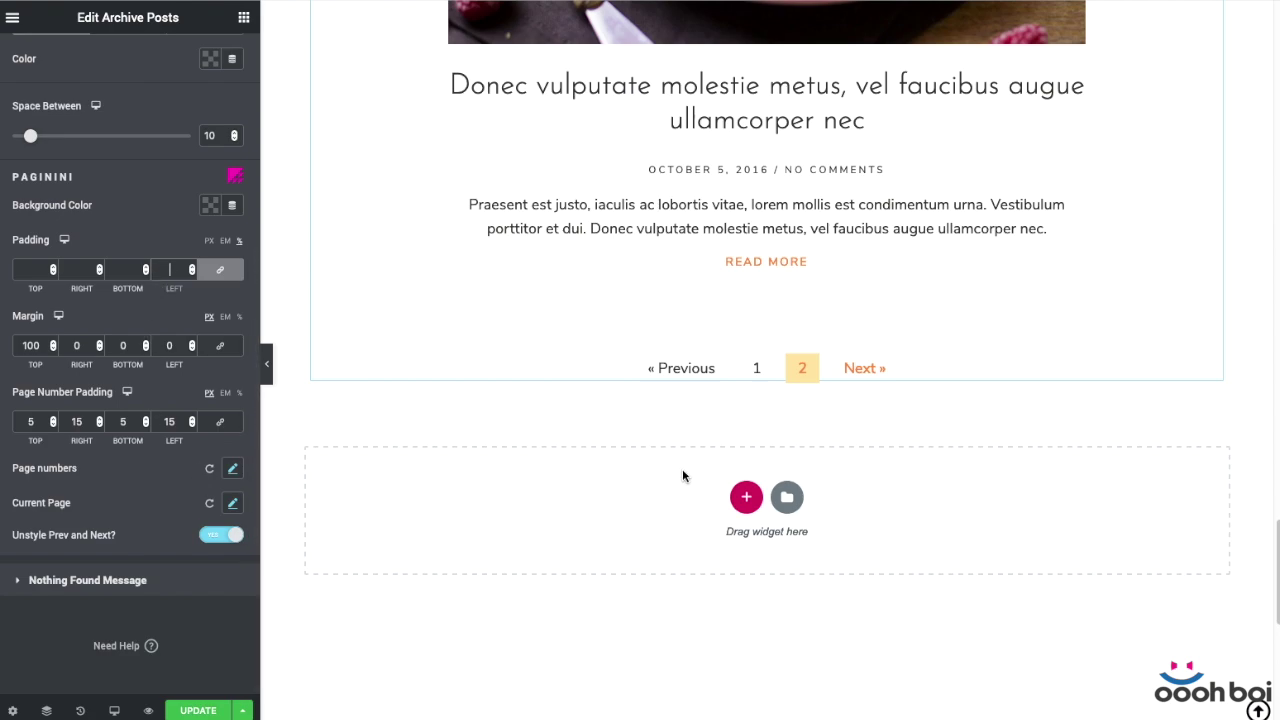
left_click(232, 469)
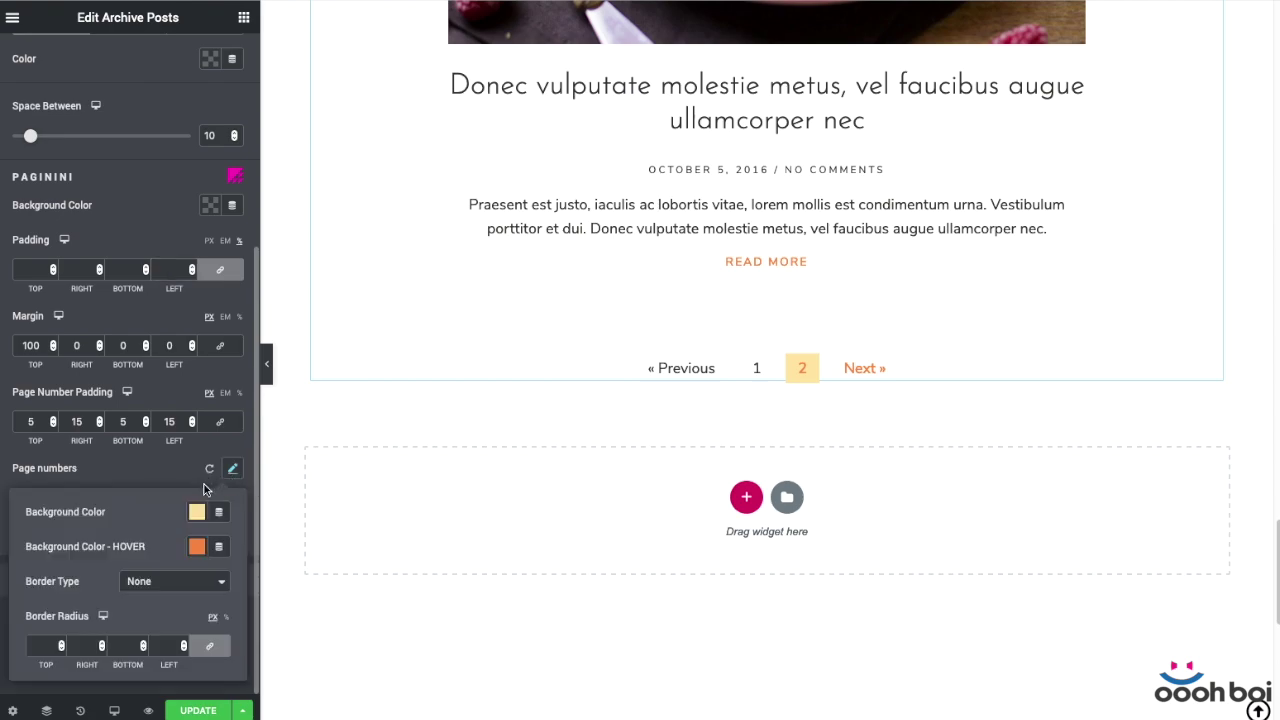
left_click(45, 645)
type("50")
Try a Solid page-number border, then revert to no border and radius 0
left_click(160, 581)
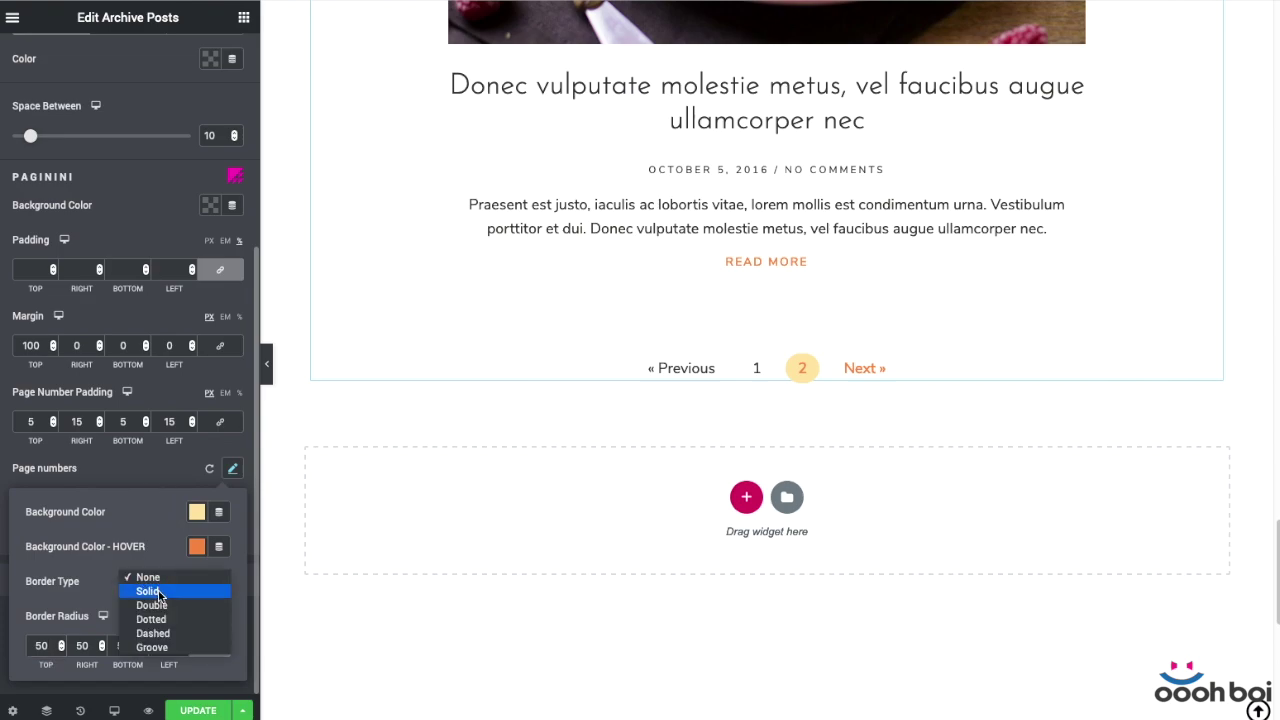
left_click(158, 592)
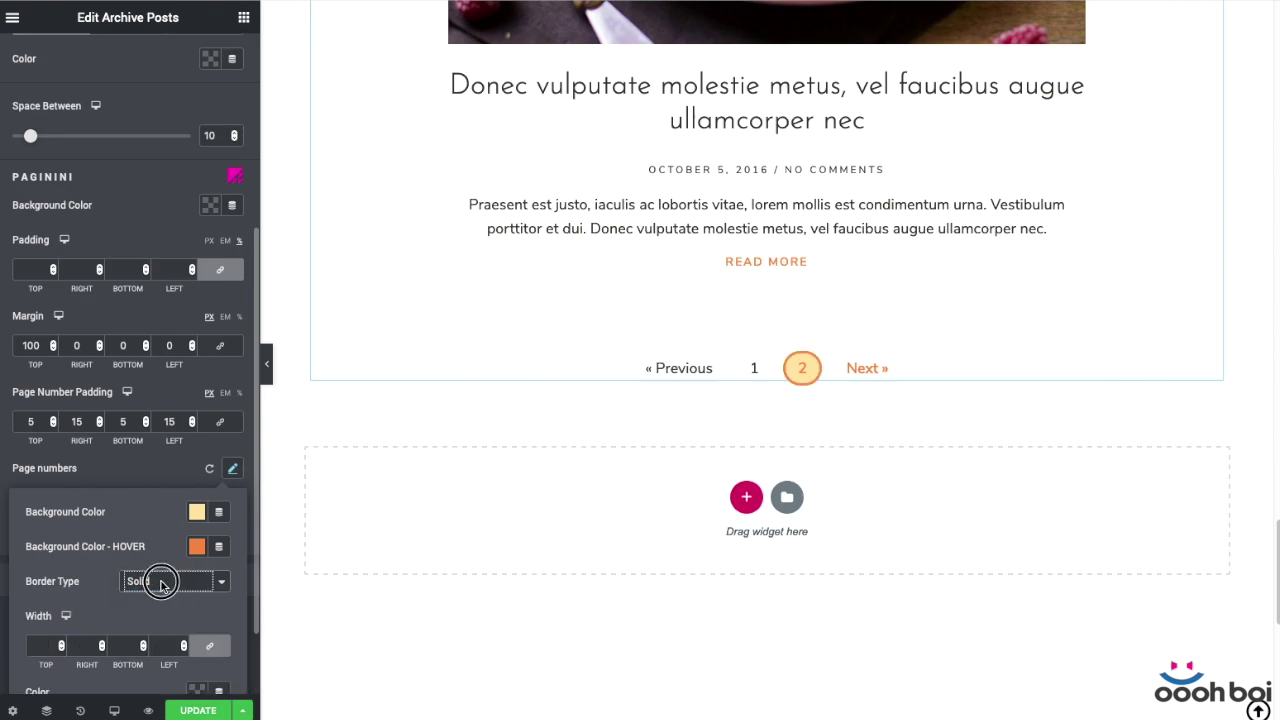
left_click(162, 588)
left_click(165, 564)
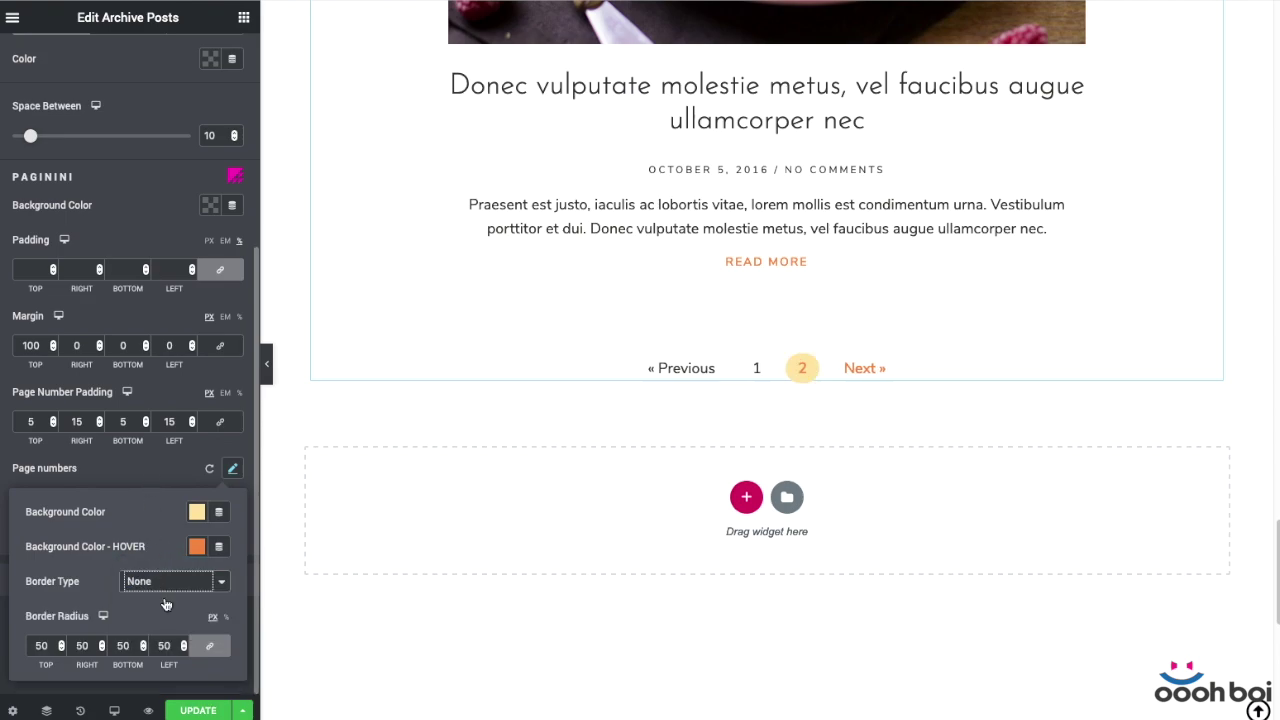
double_click(171, 645)
left_click(123, 466)
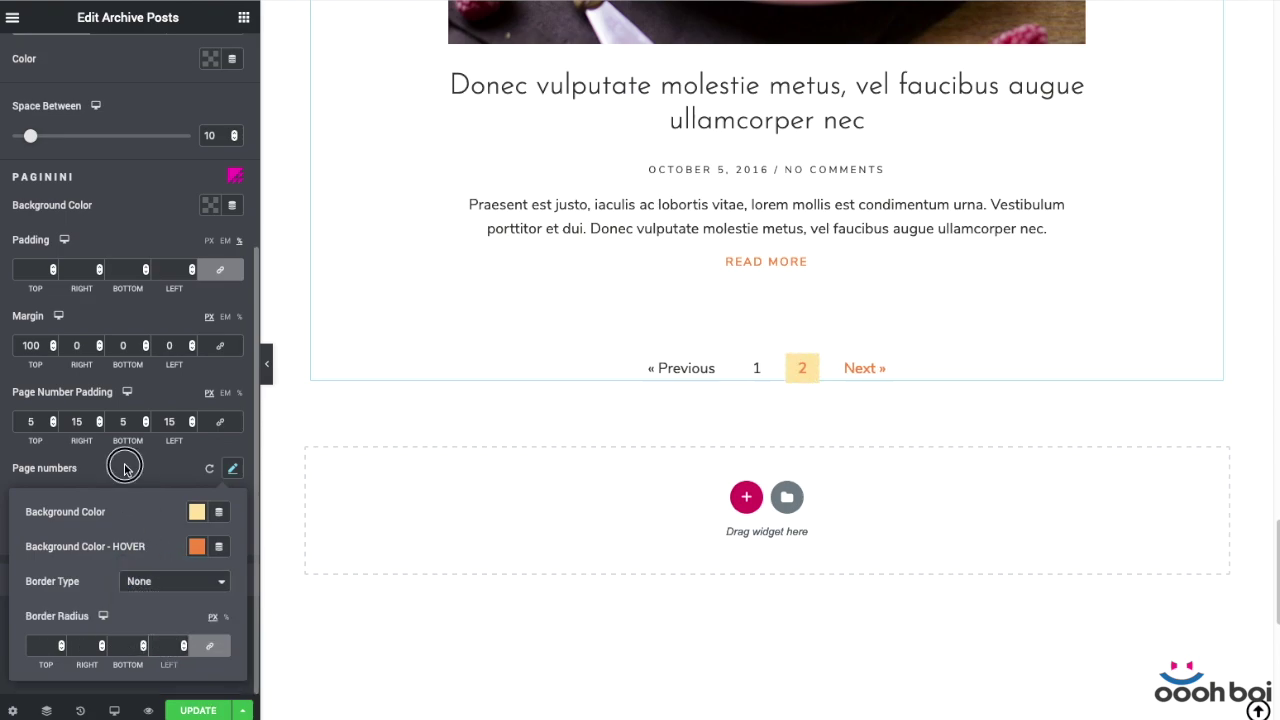
left_click(1014, 457)
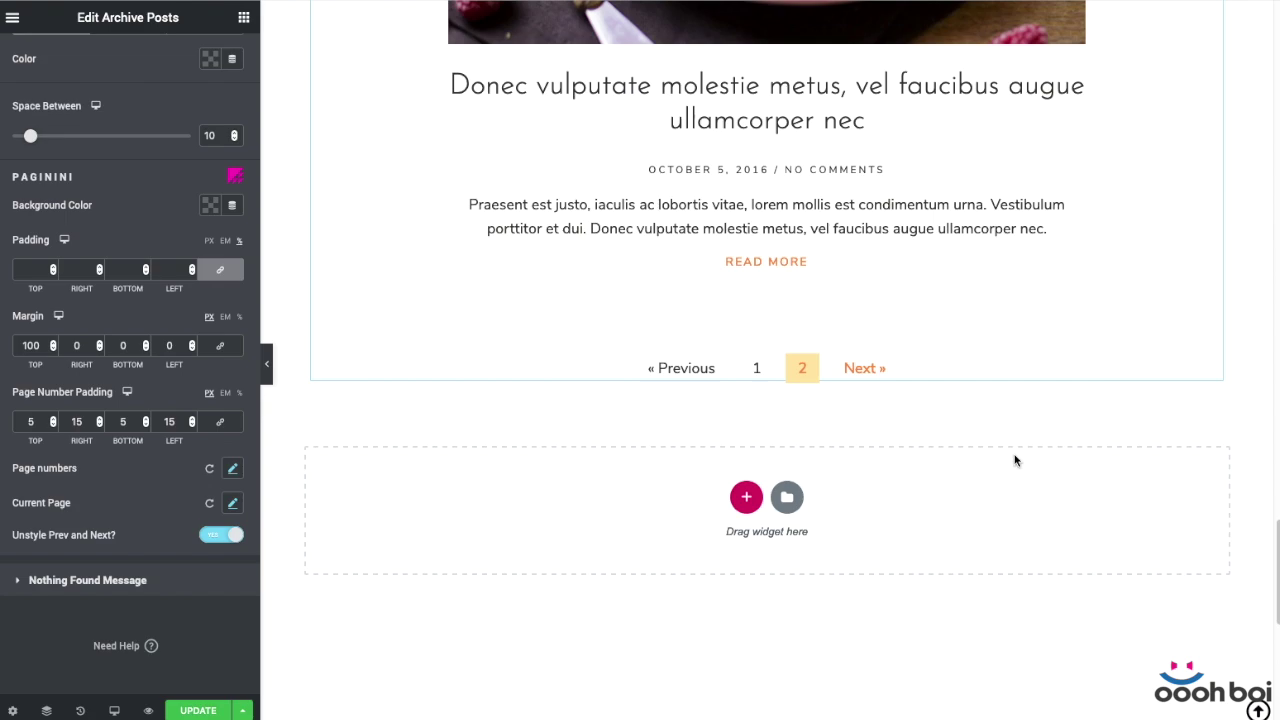